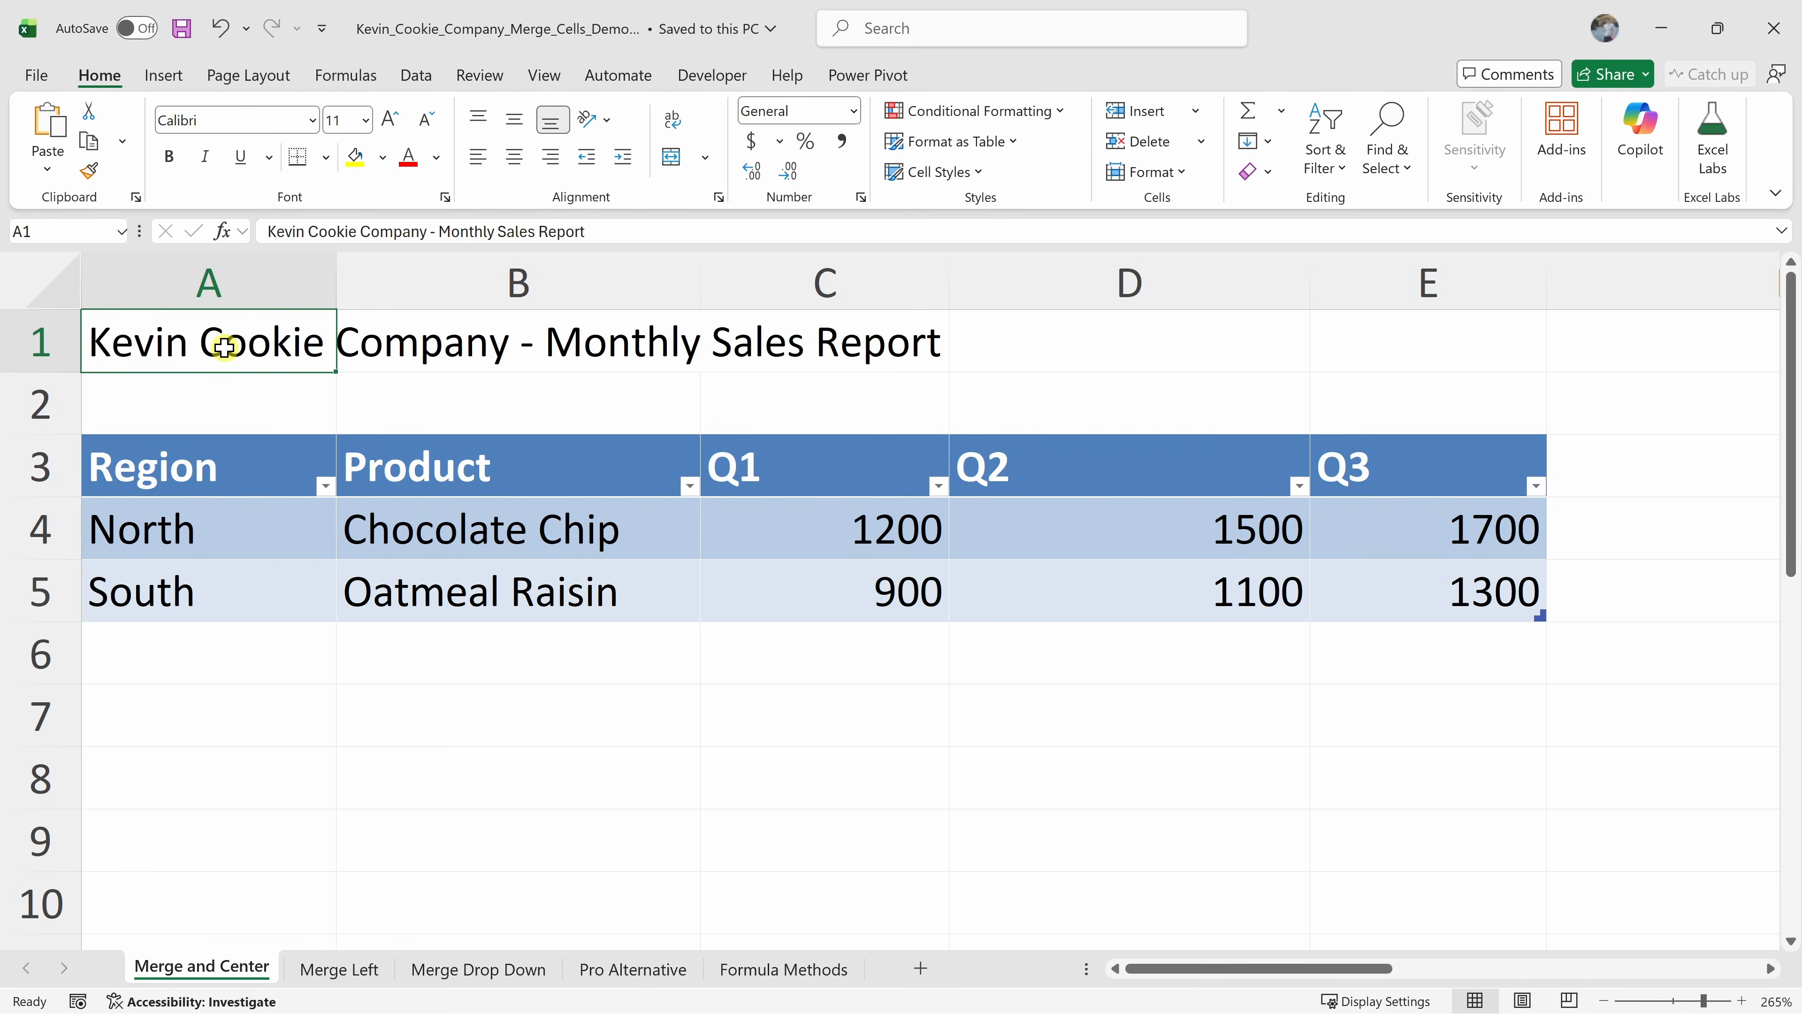
Merge and center the report title across A1:E1, then undo the merge
{"action": "left_click_drag", "start_coordinate": [224, 348], "coordinate": [1401, 331]}
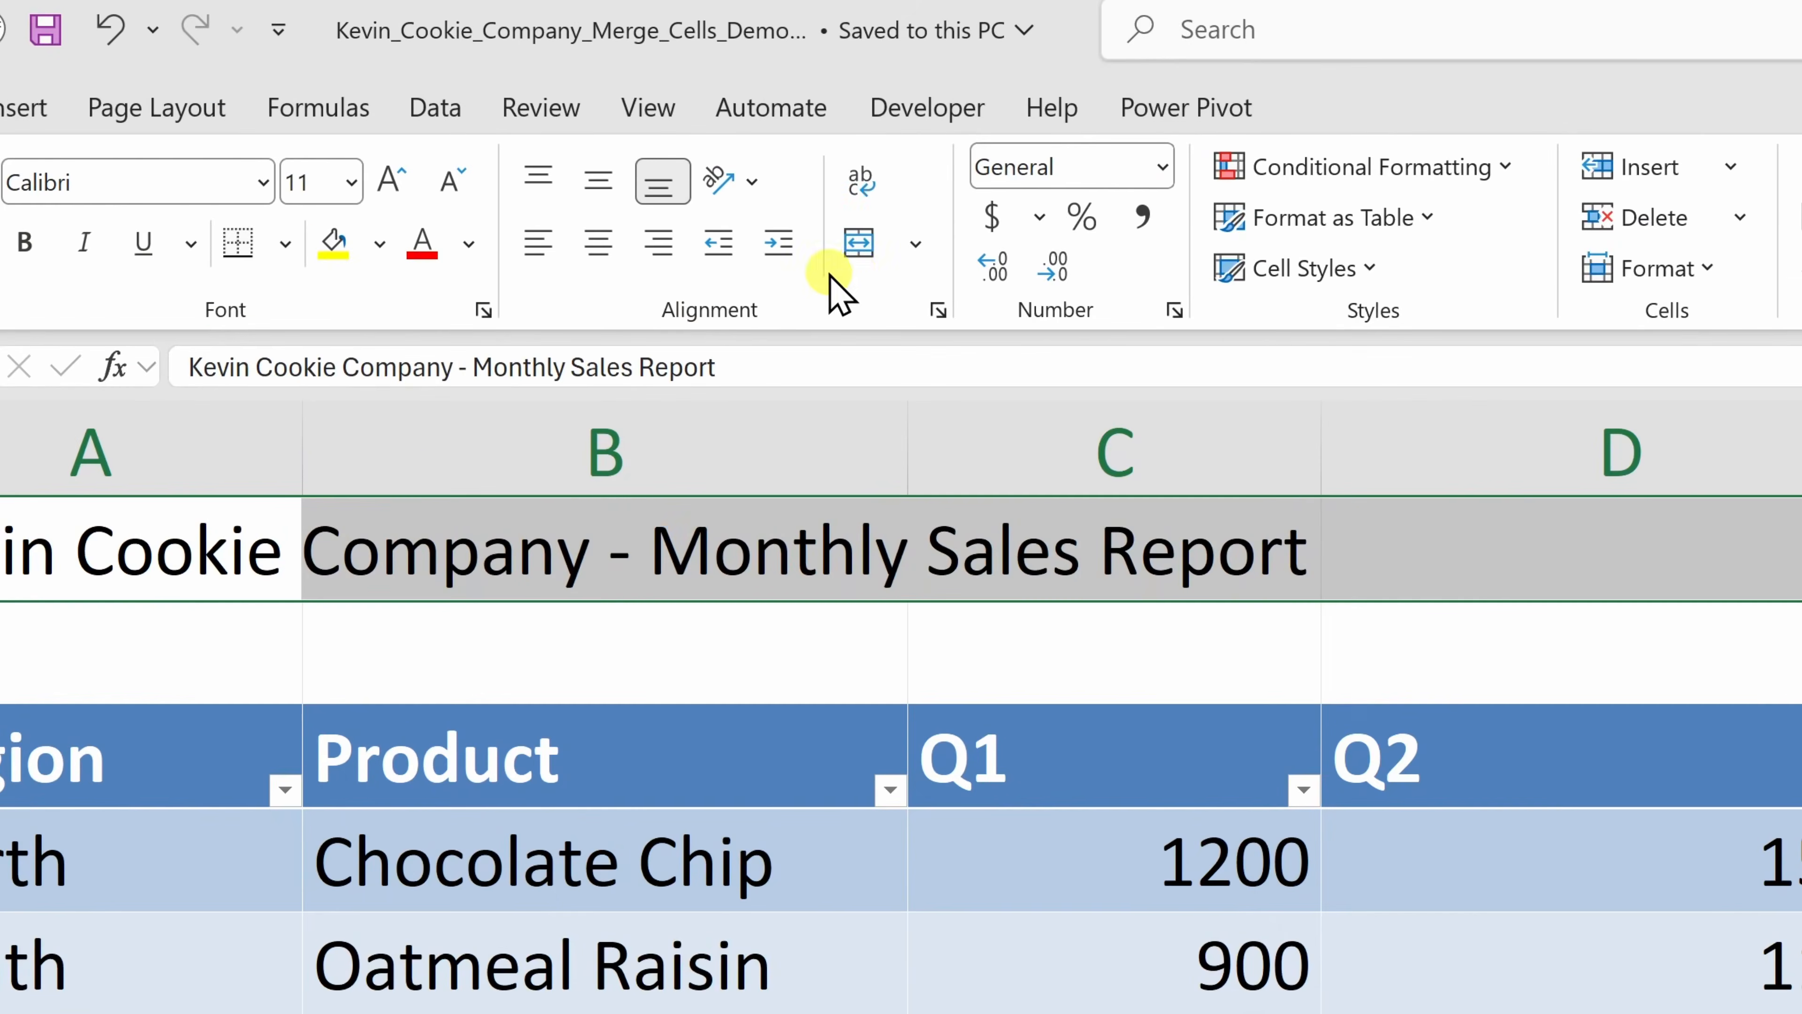
{"action": "left_click", "coordinate": [858, 244]}
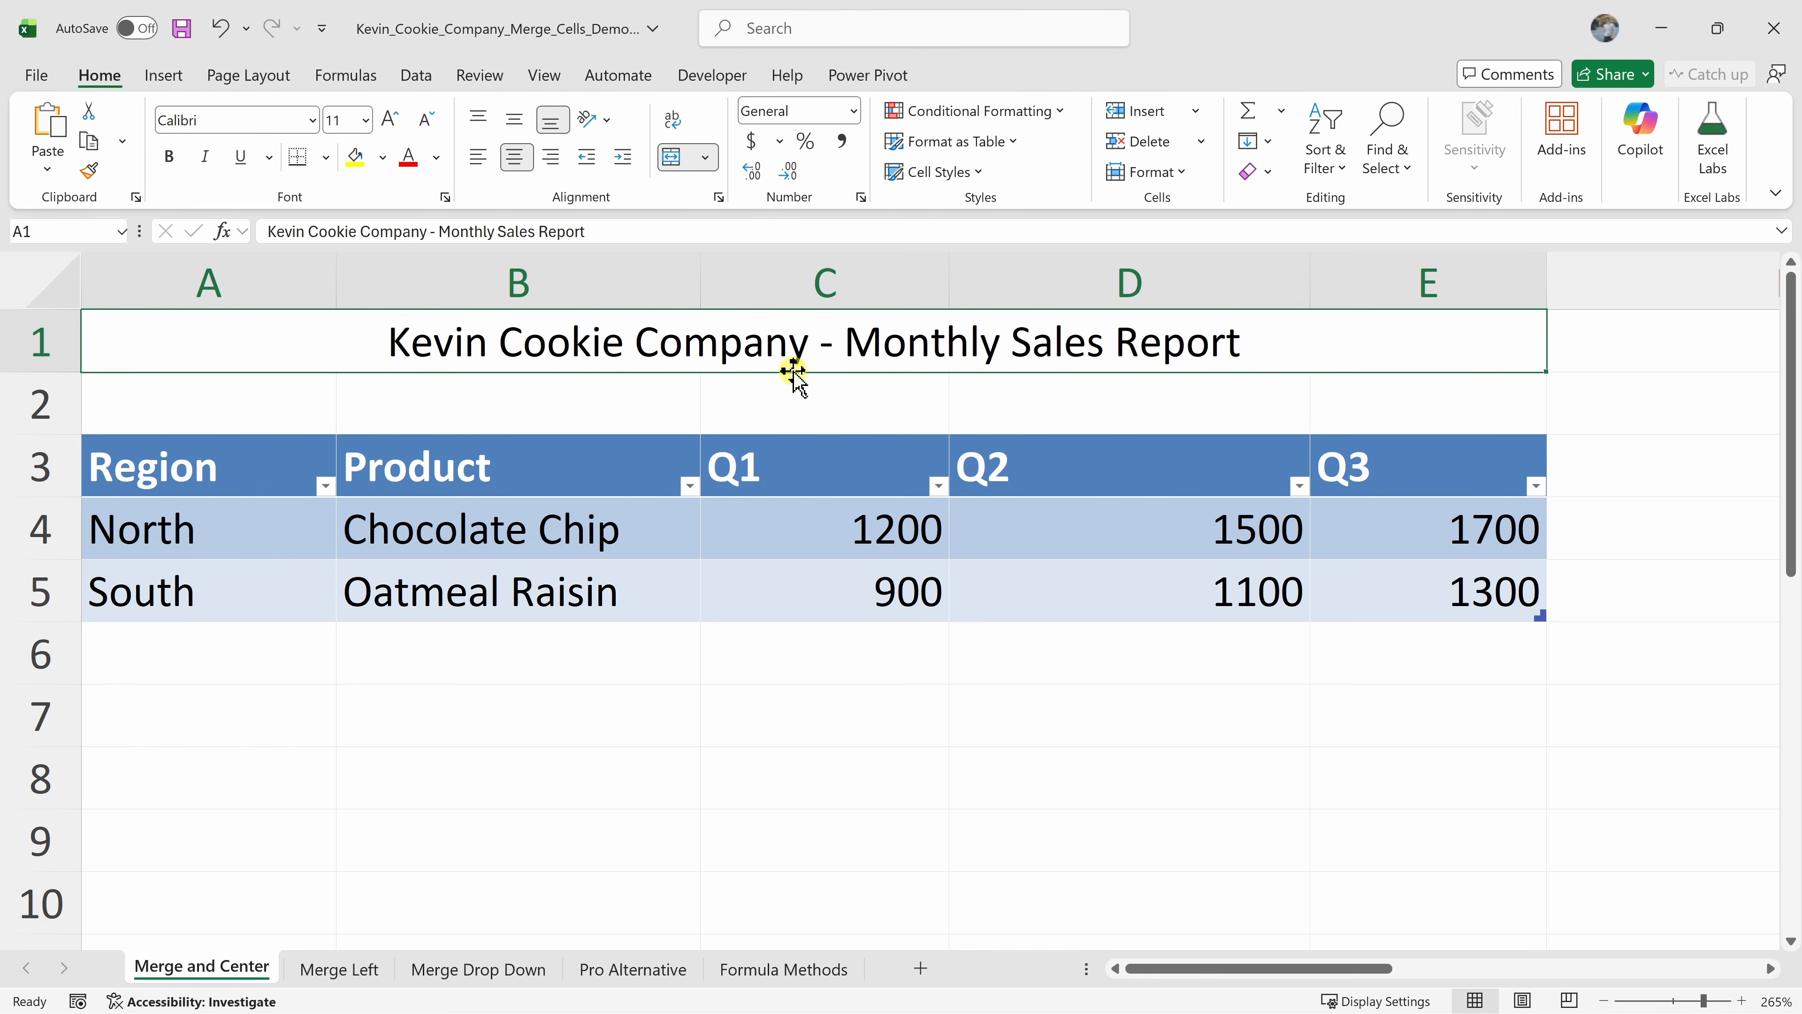
{"action": "key", "text": "ctrl+z"}
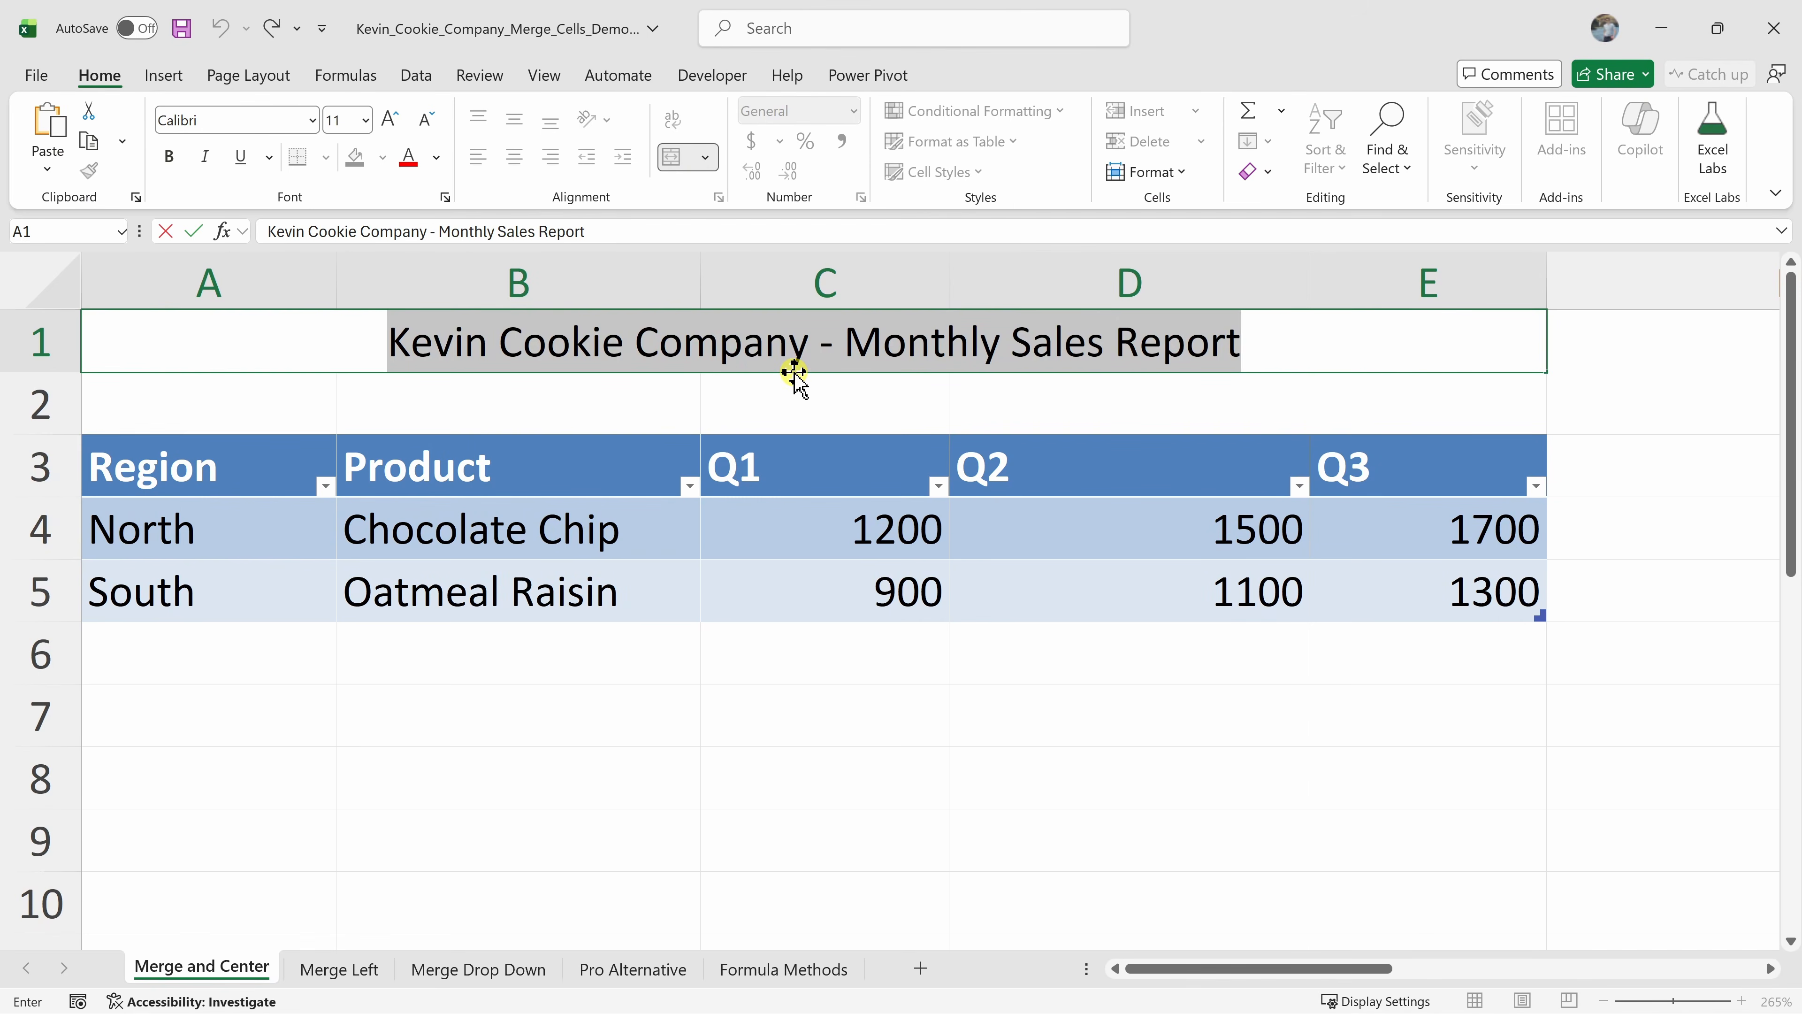
On the Merge Left sheet, merge and center A1:C1, accepting the data-loss warning, then undo the merge
{"action": "left_click", "coordinate": [342, 974]}
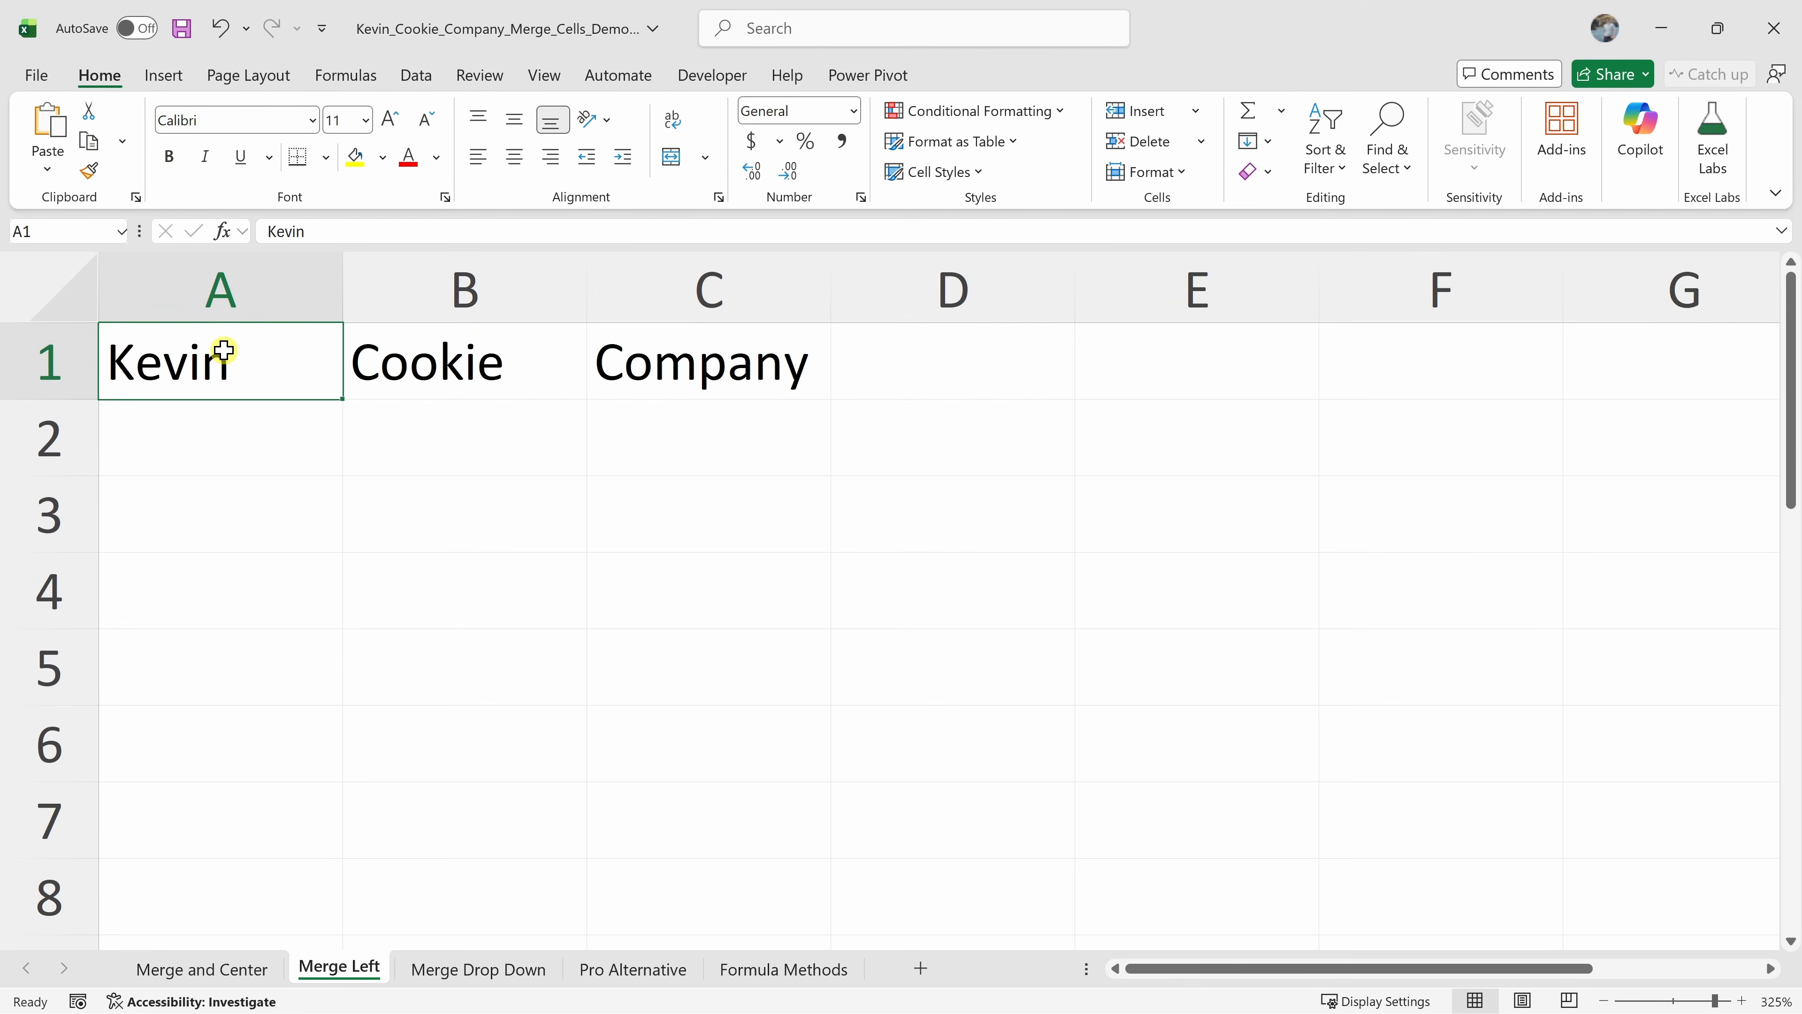
{"action": "left_click_drag", "start_coordinate": [225, 351], "coordinate": [671, 360]}
{"action": "left_click", "coordinate": [680, 161]}
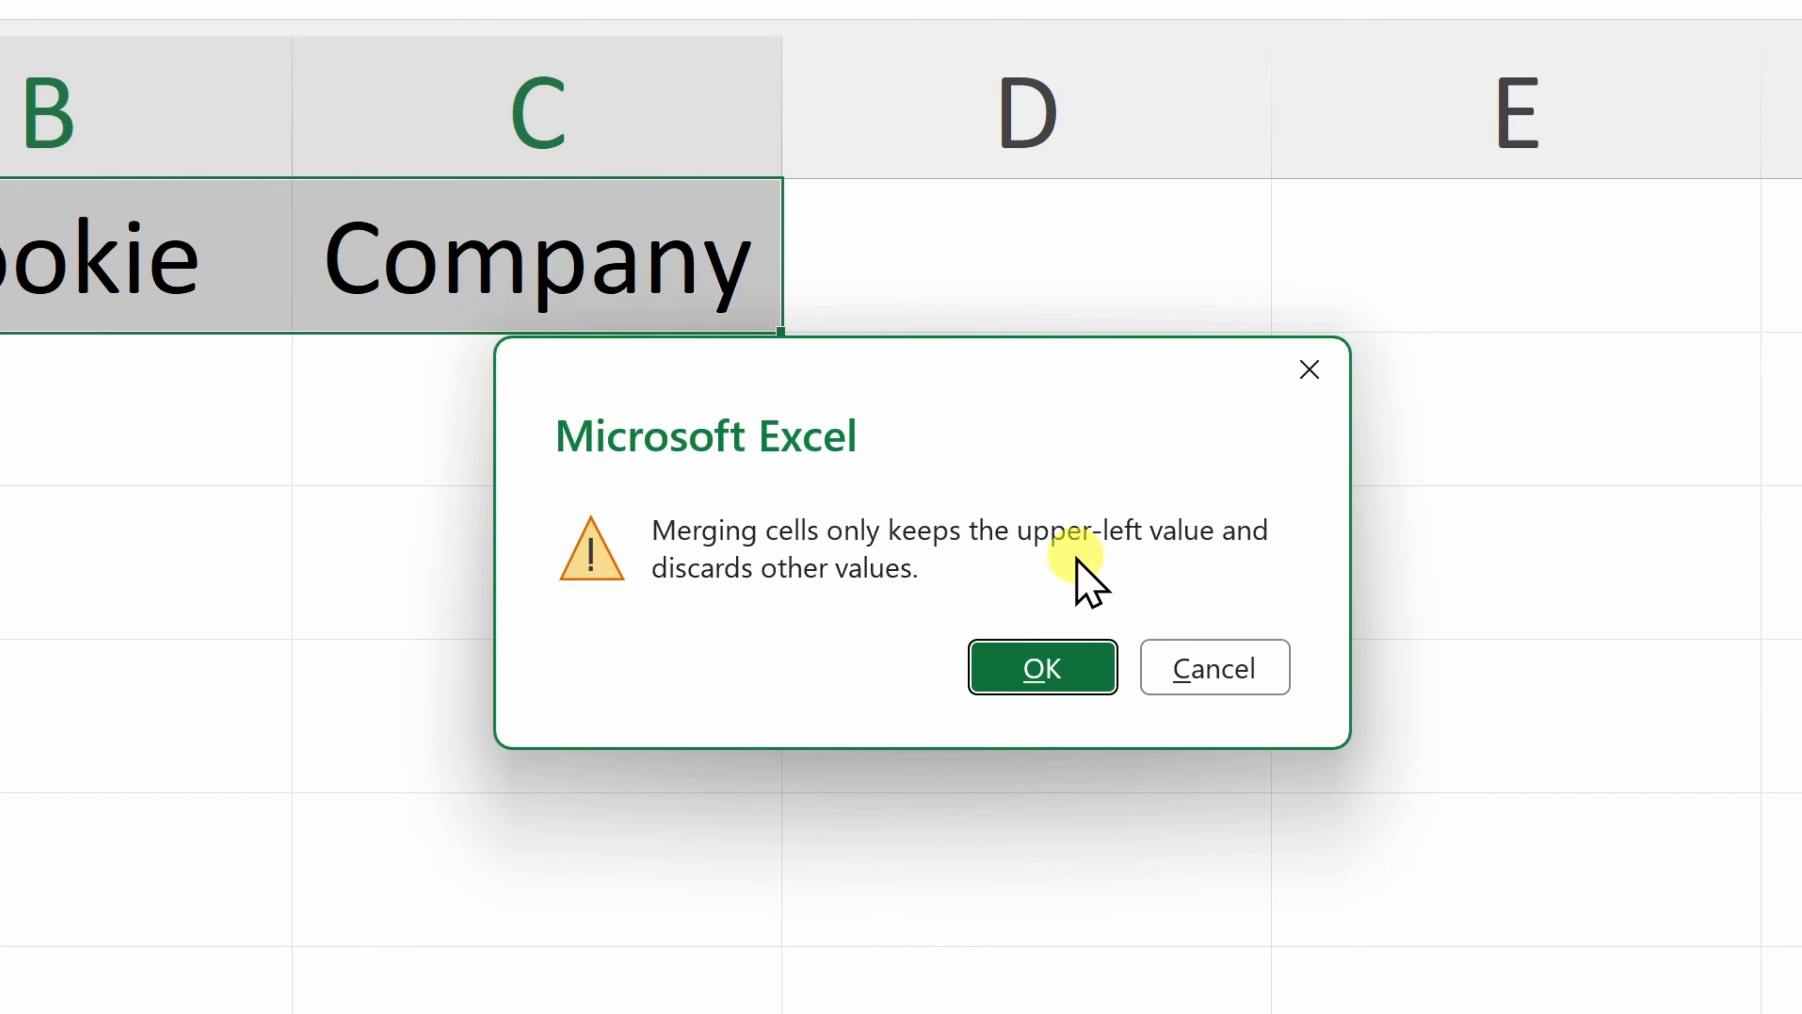
{"action": "left_click", "coordinate": [1079, 676]}
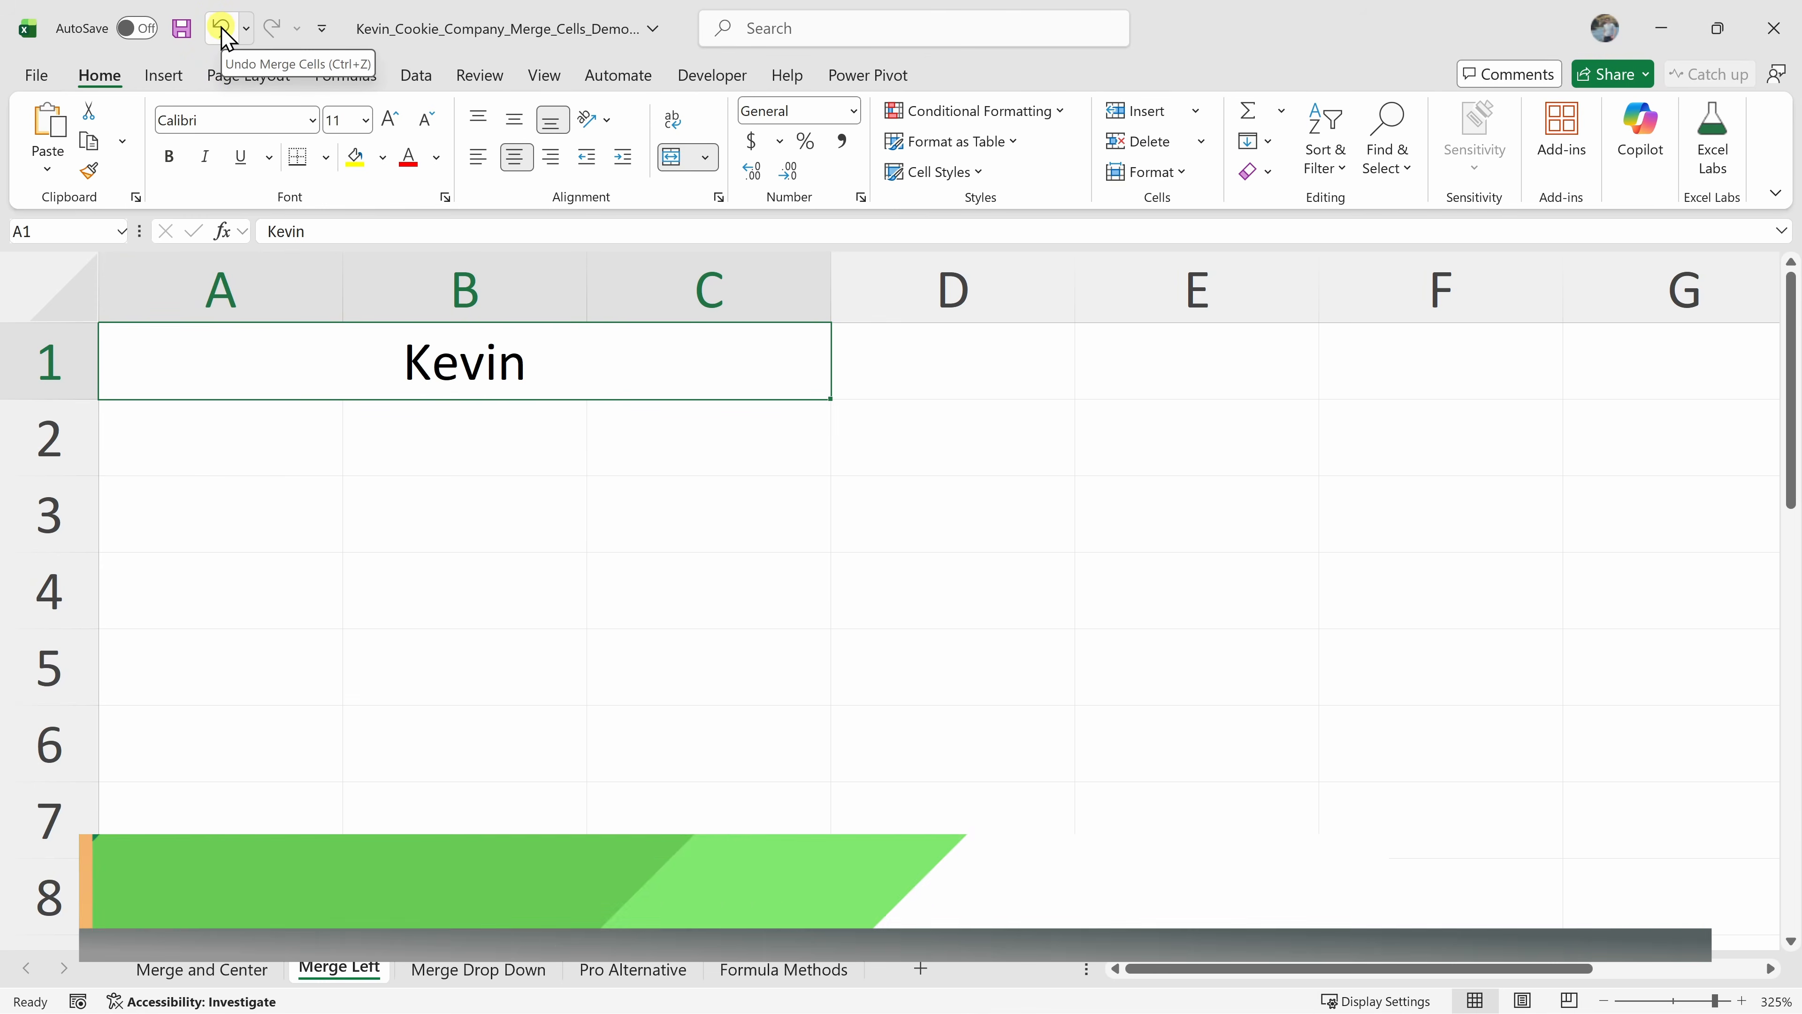
{"action": "key", "text": "ctrl+z"}
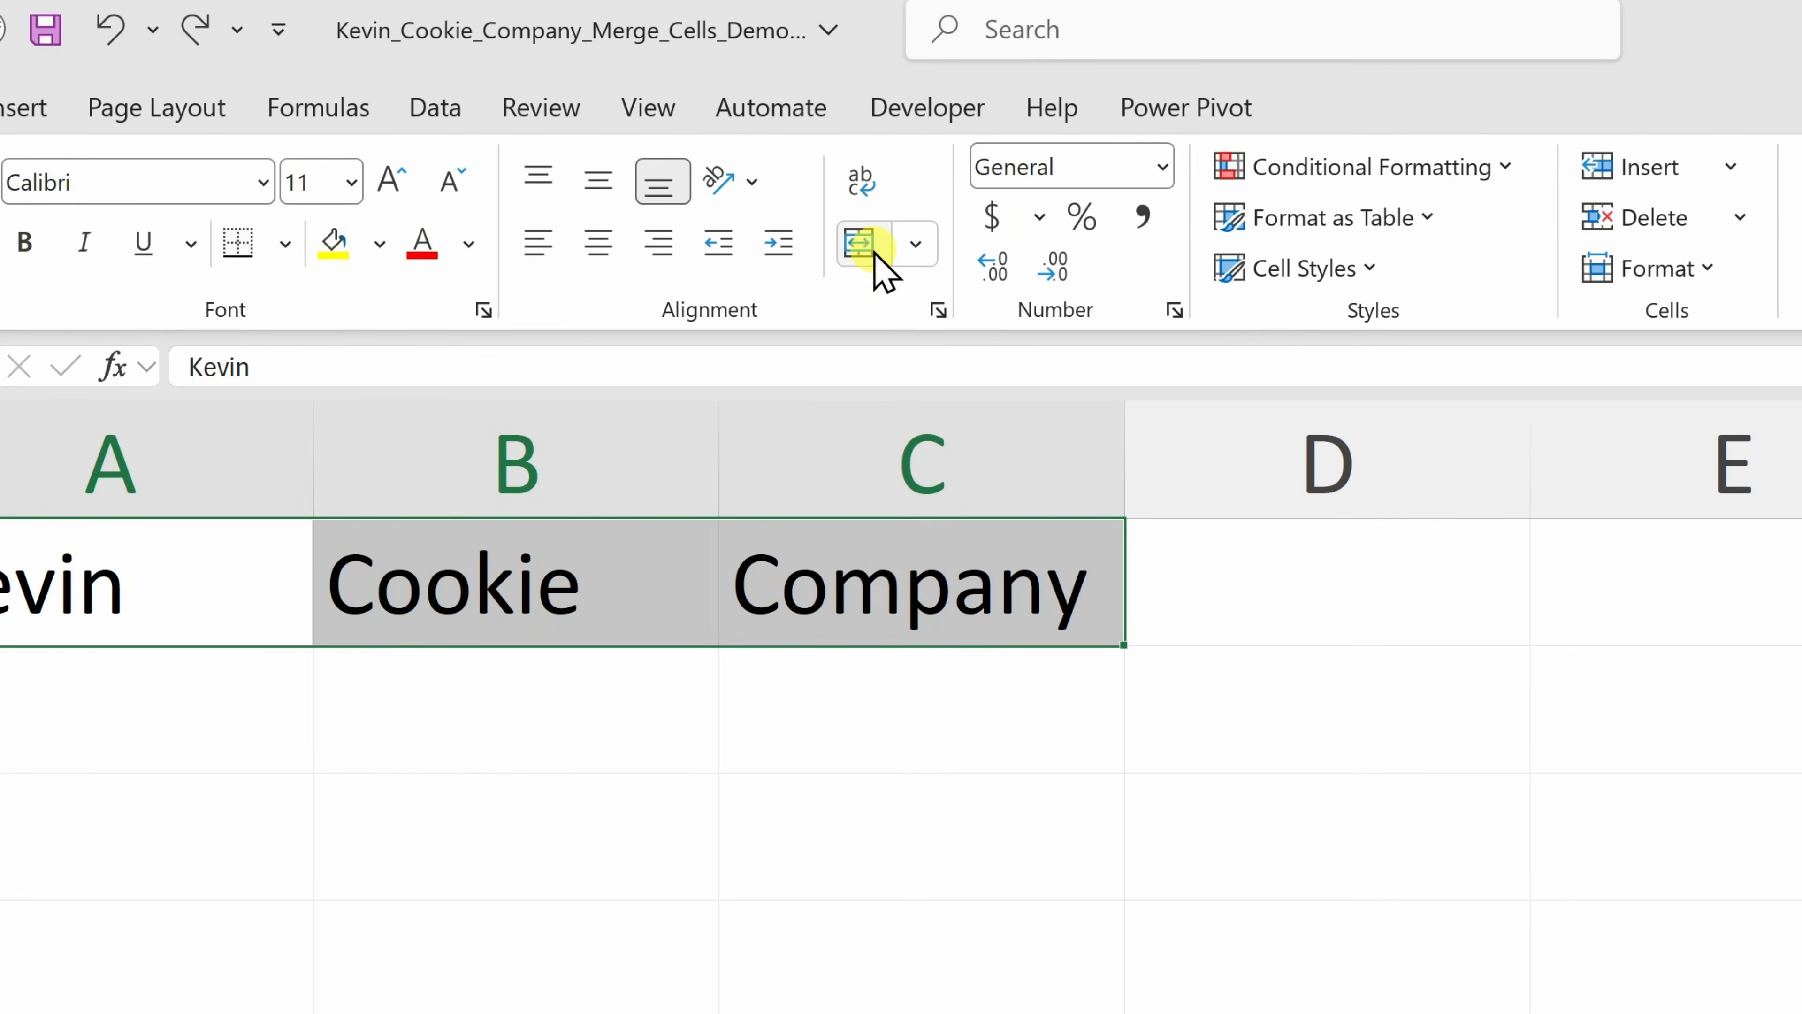
{"action": "left_click", "coordinate": [916, 243]}
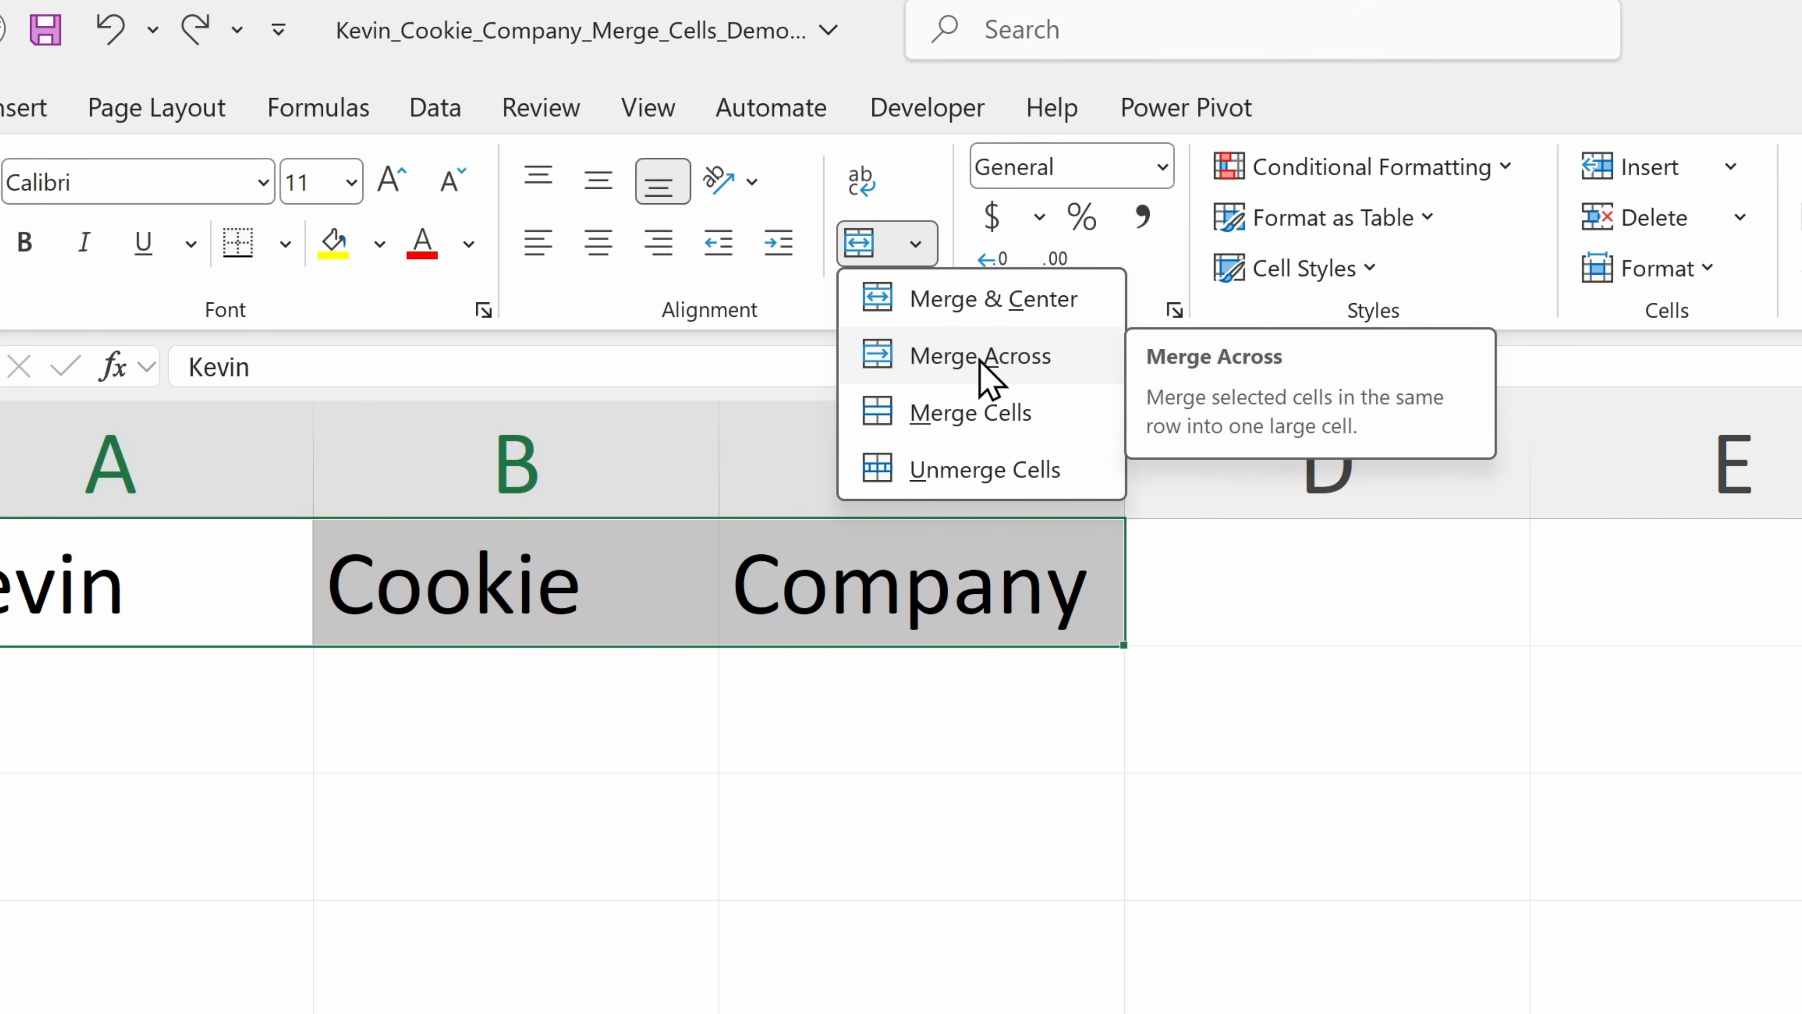
{"action": "left_click", "coordinate": [764, 576]}
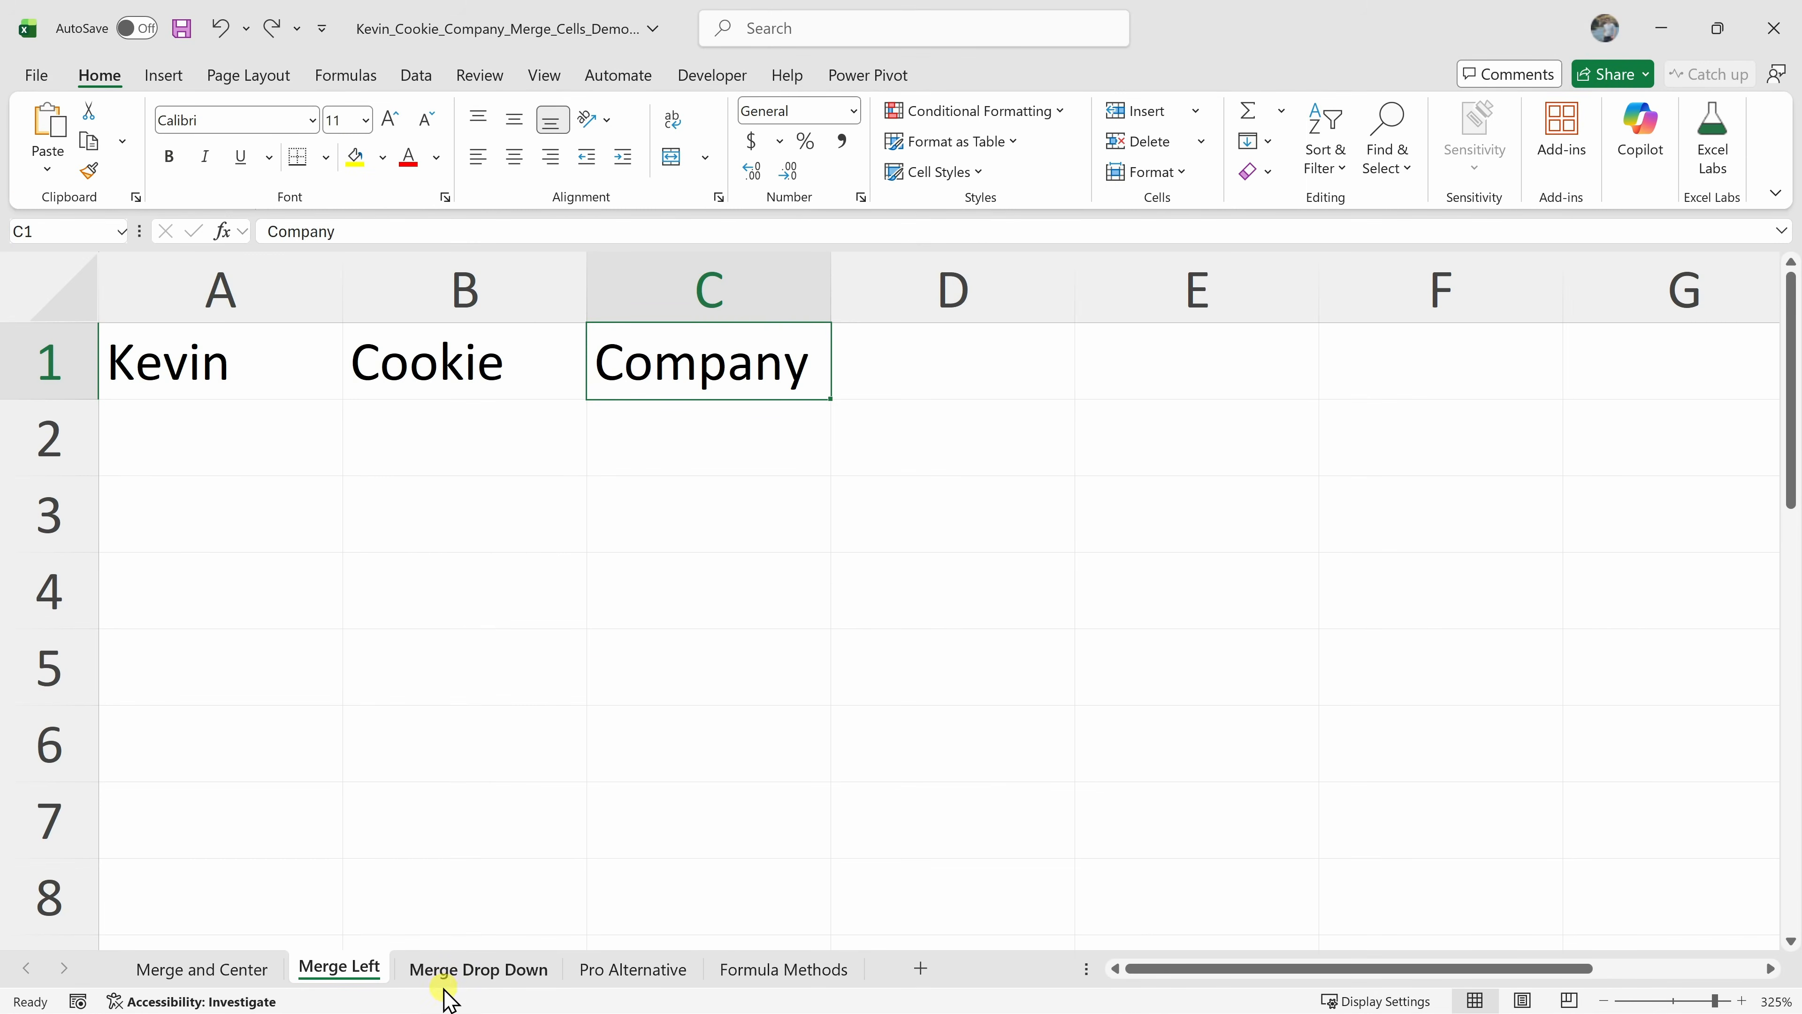
On the Merge Drop Down sheet, merge and center A1:E3, accepting the warning, then undo the merge
{"action": "left_click", "coordinate": [468, 970]}
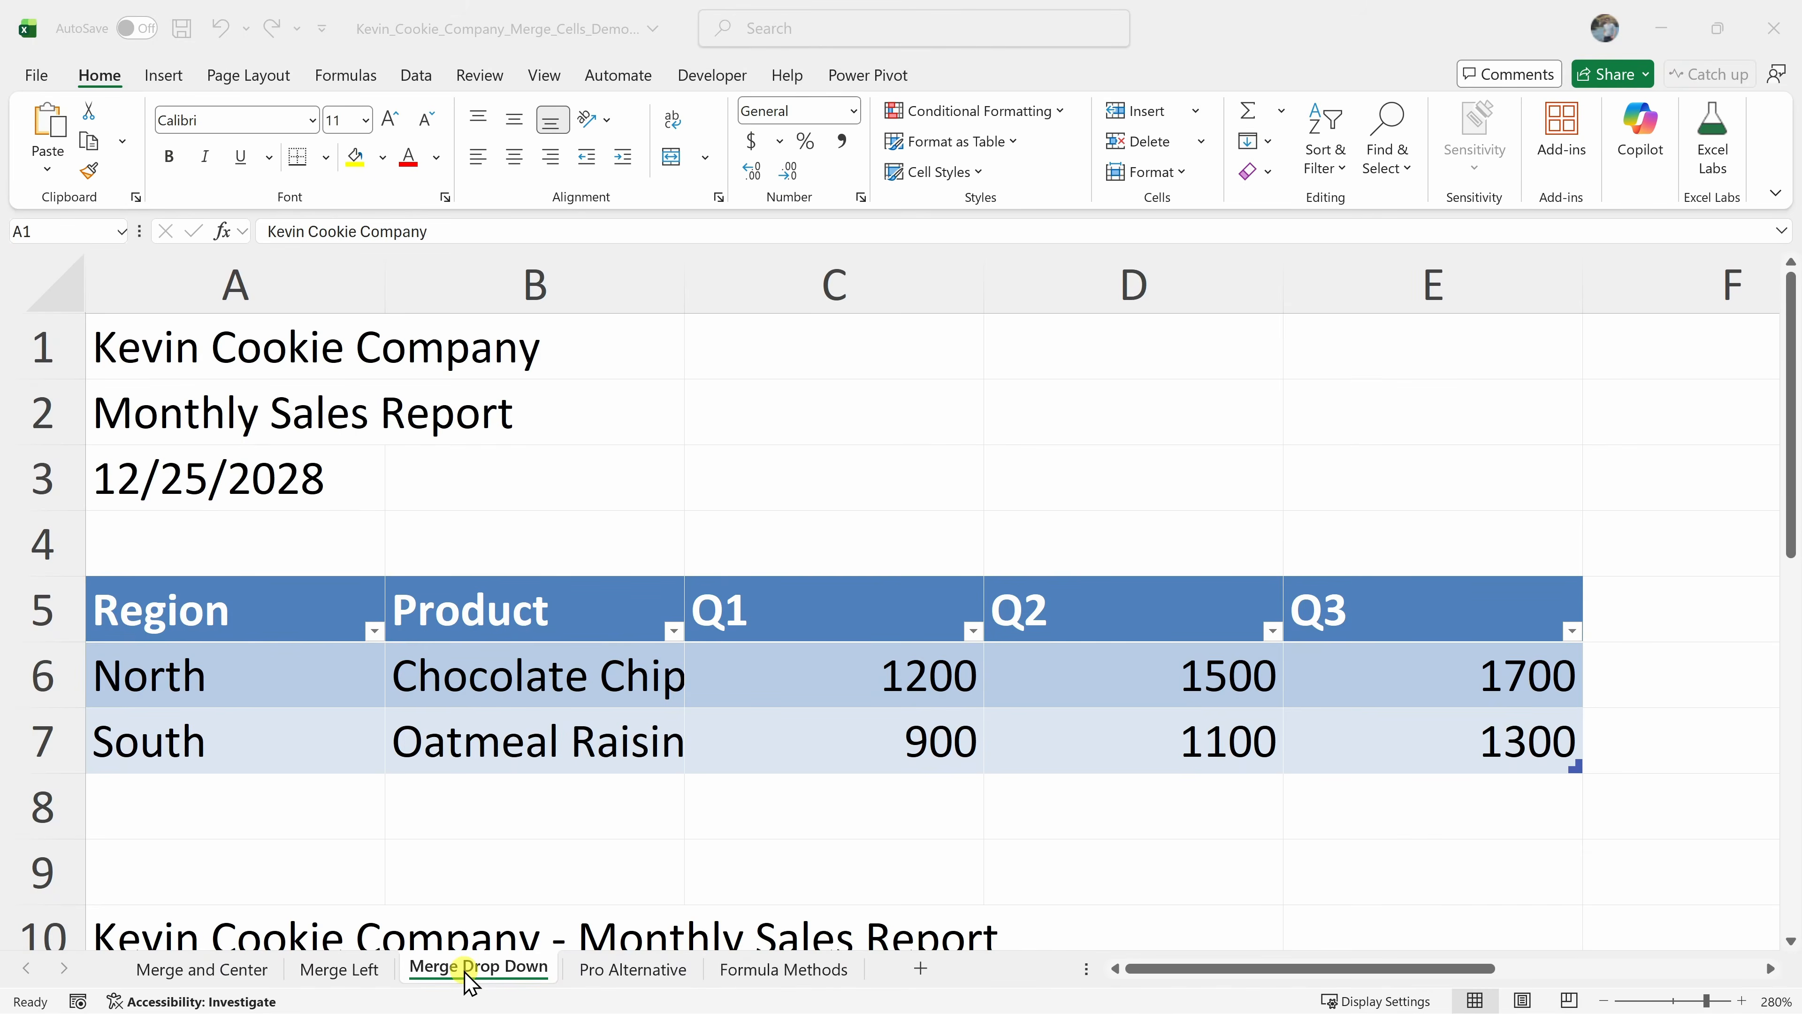
{"action": "left_click_drag", "start_coordinate": [261, 346], "coordinate": [1356, 463]}
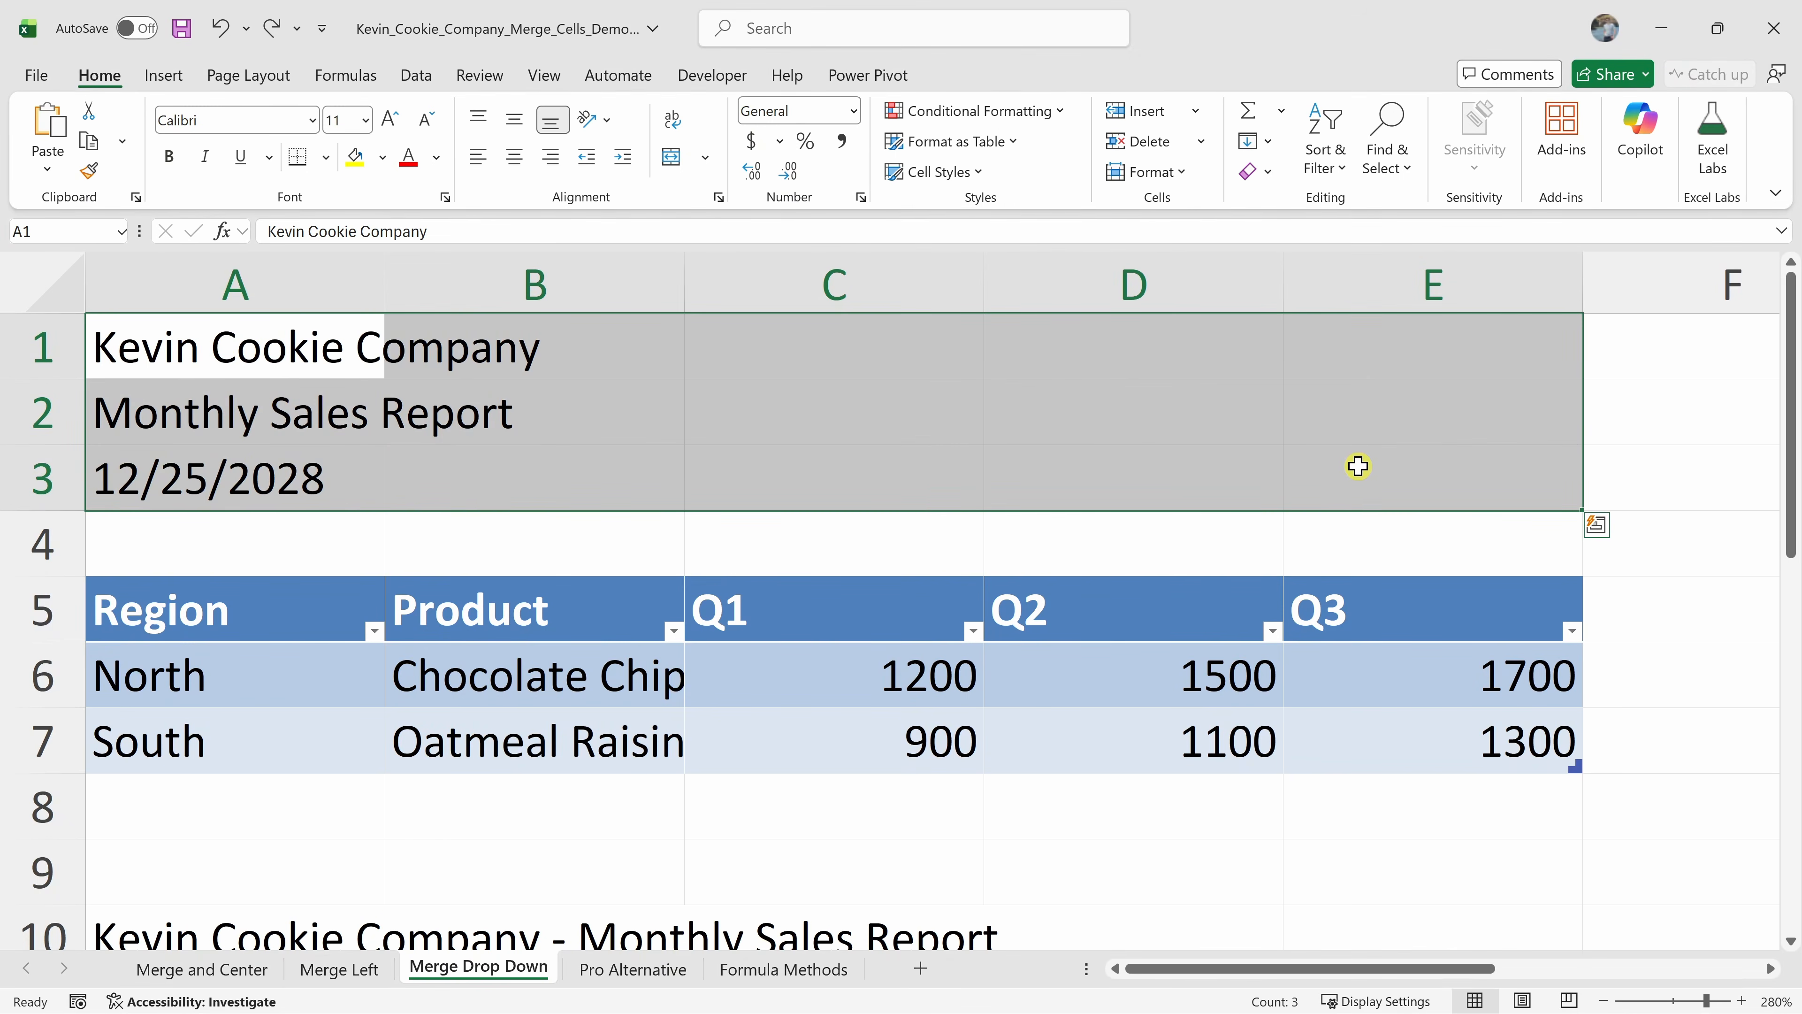
{"action": "left_click", "coordinate": [671, 164]}
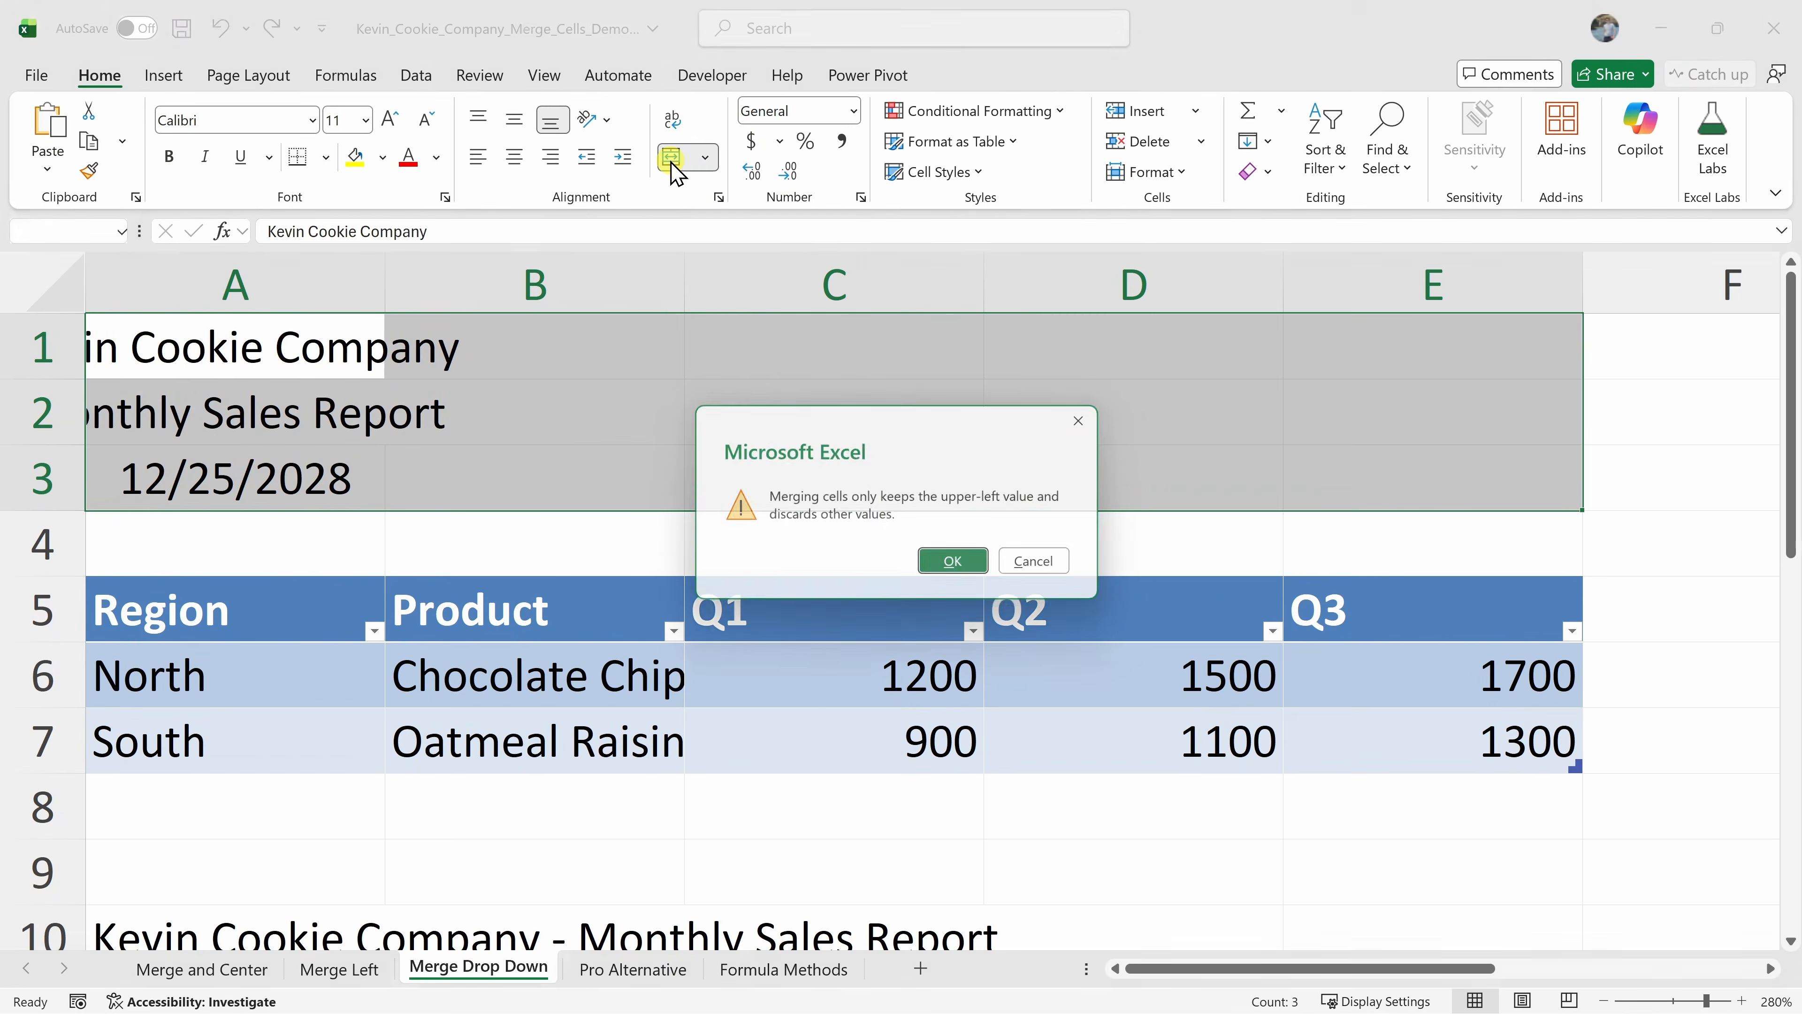
{"action": "left_click", "coordinate": [951, 563]}
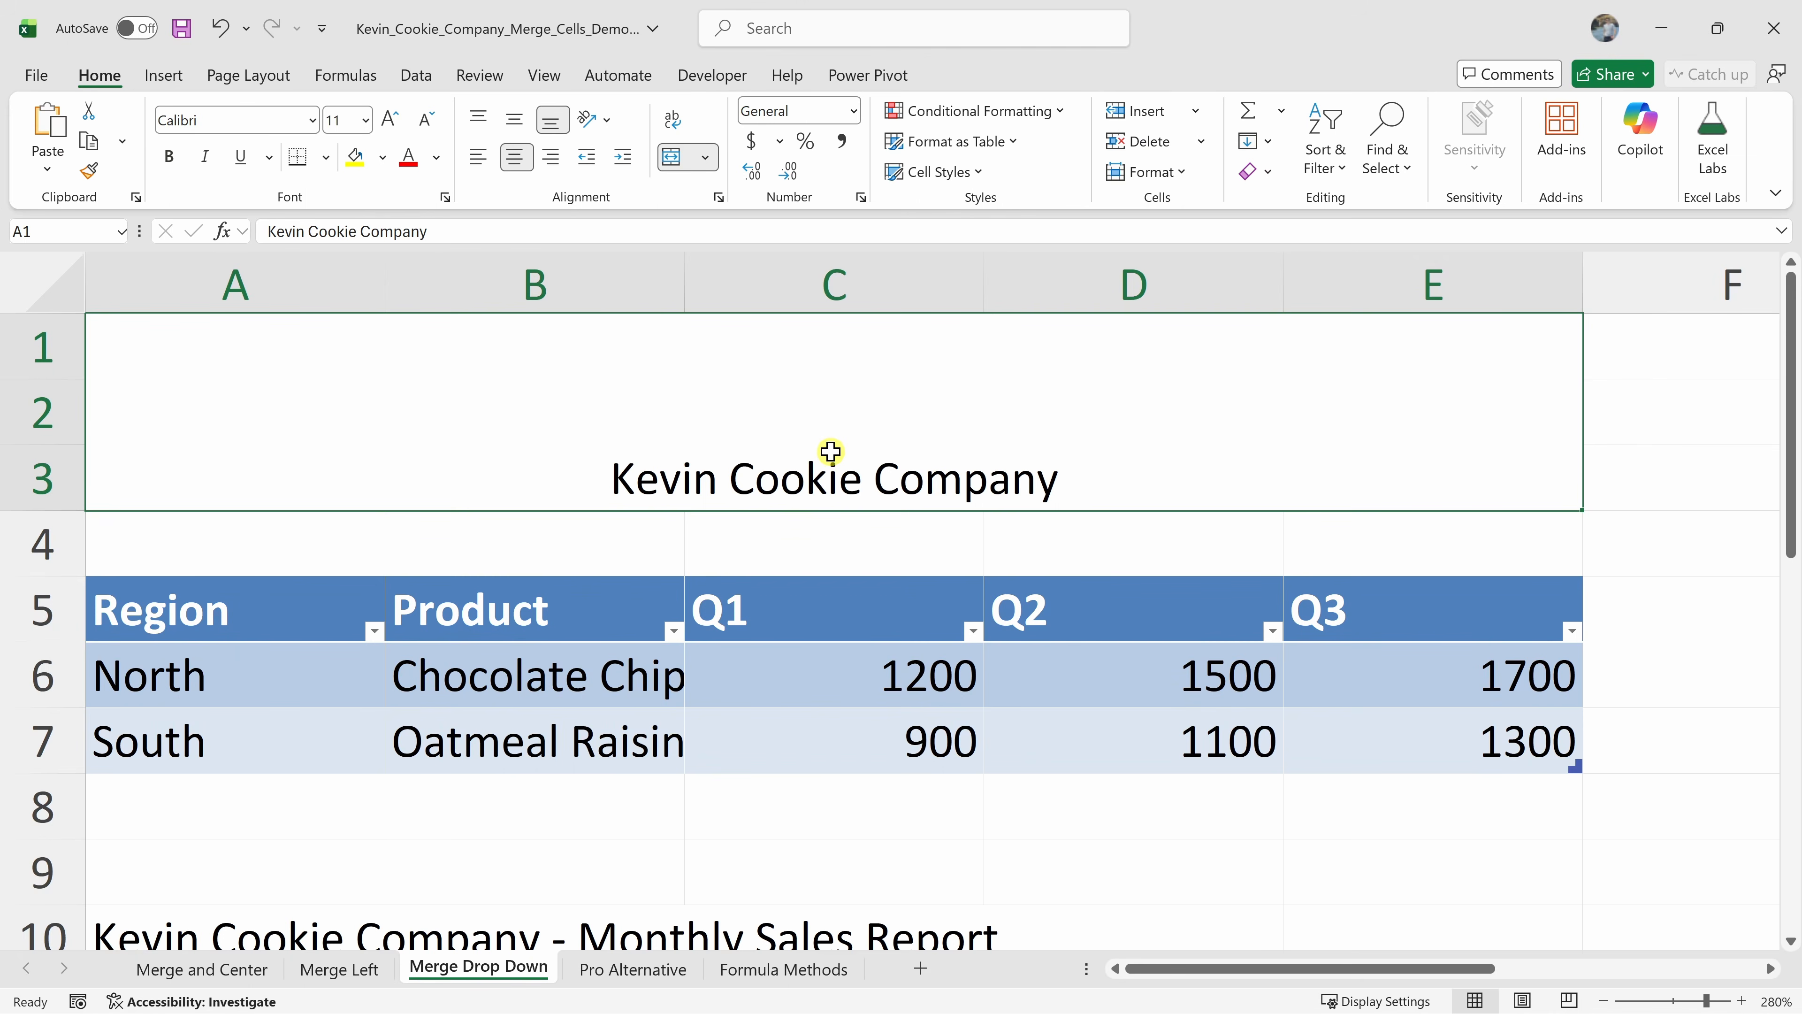
{"action": "key", "text": "ctrl+z"}
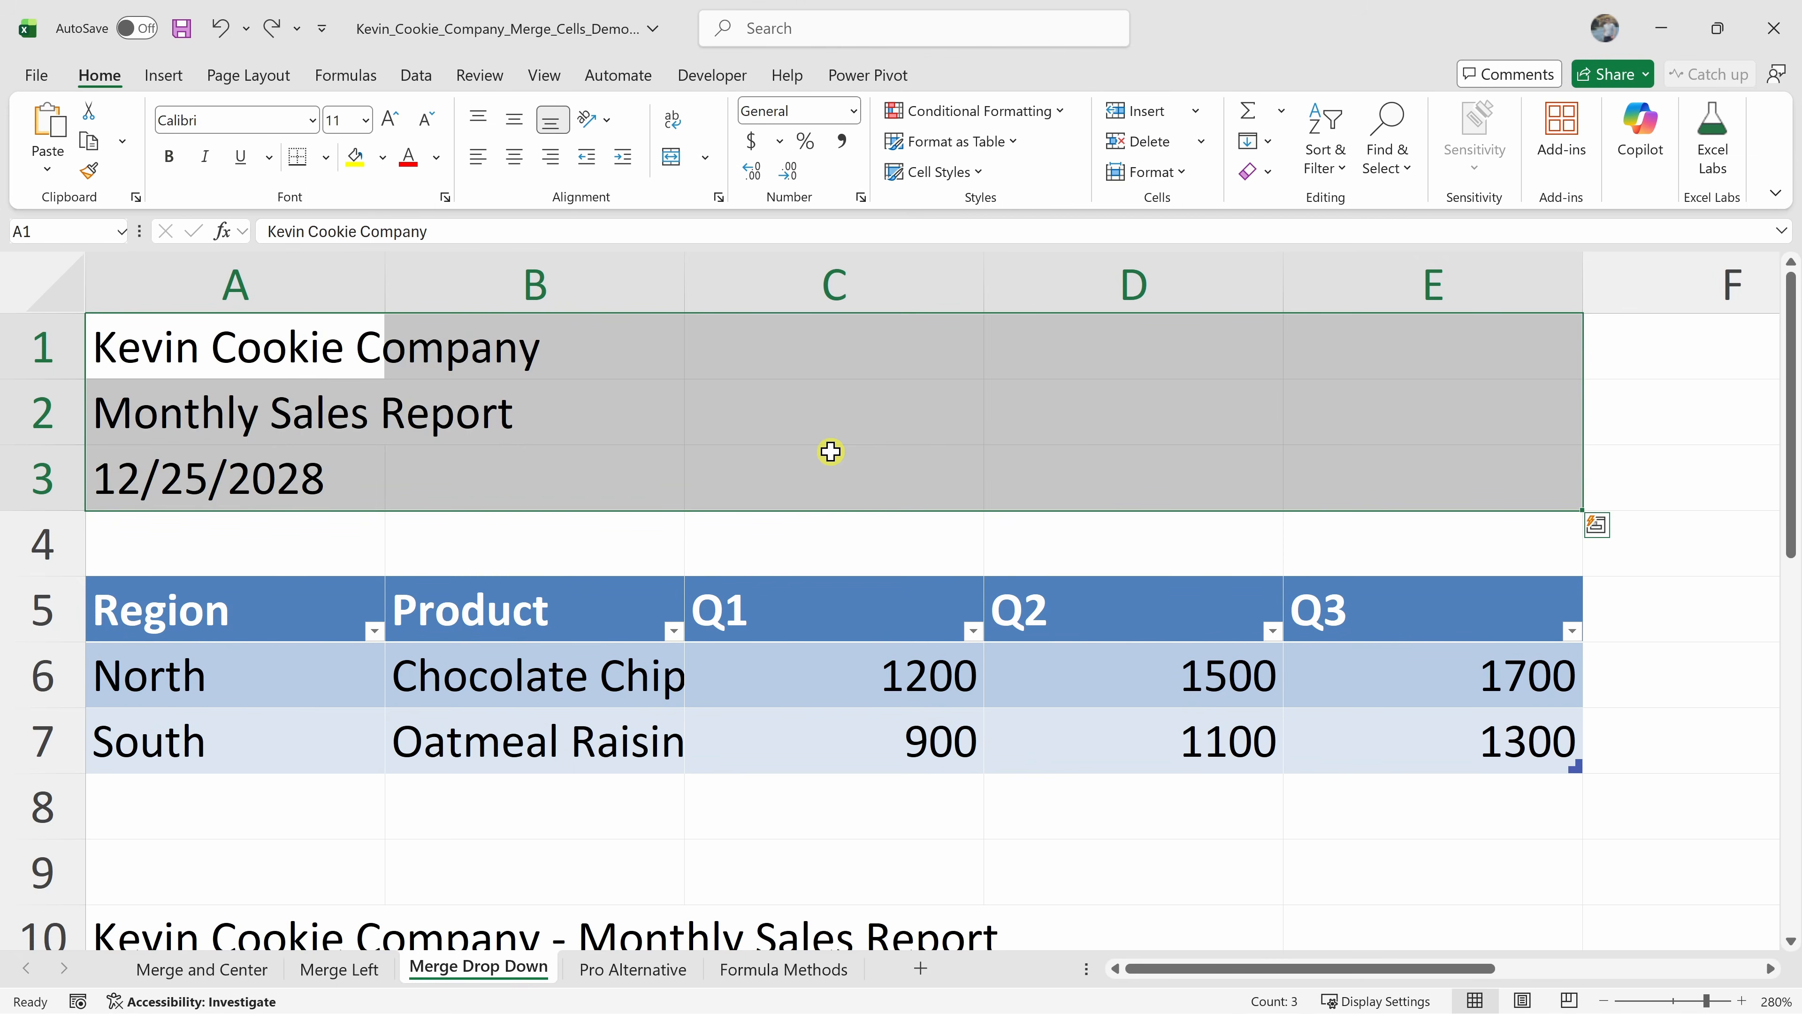
Apply Merge Across to A1:E3, then select each title row to check its merged range
{"action": "left_click", "coordinate": [705, 158]}
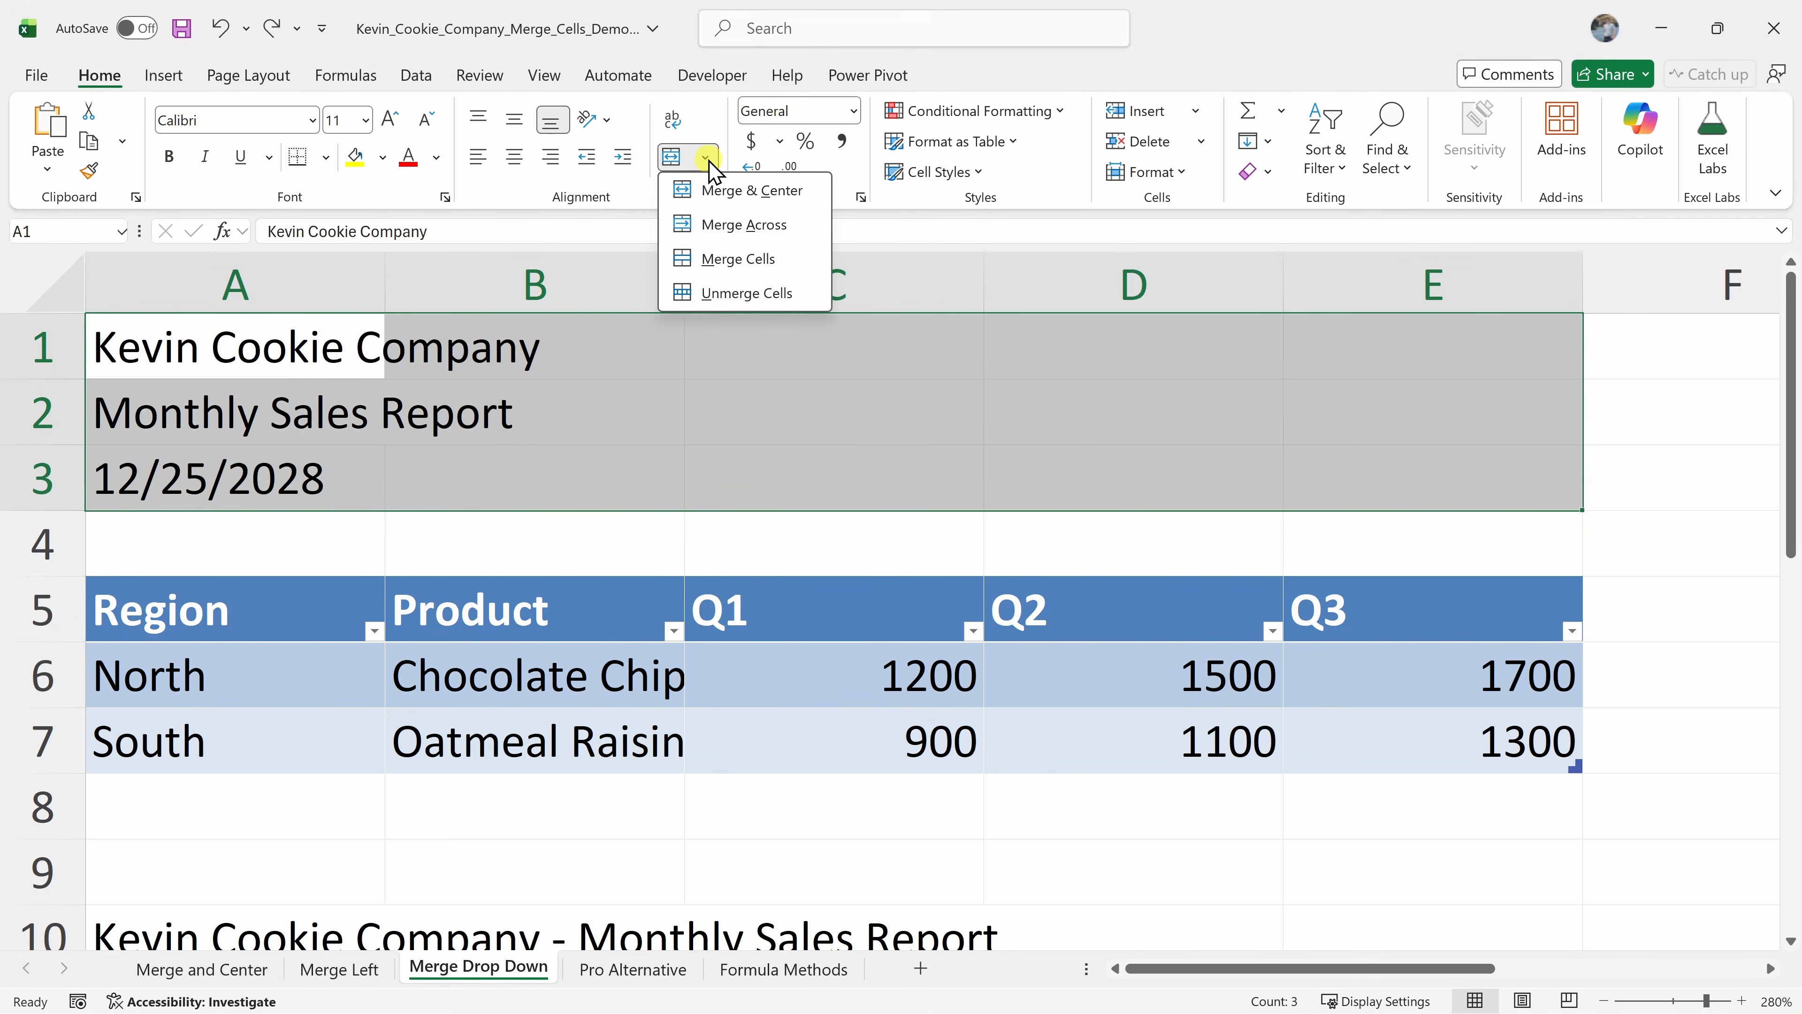
{"action": "left_click", "coordinate": [713, 226]}
{"action": "left_click", "coordinate": [549, 387]}
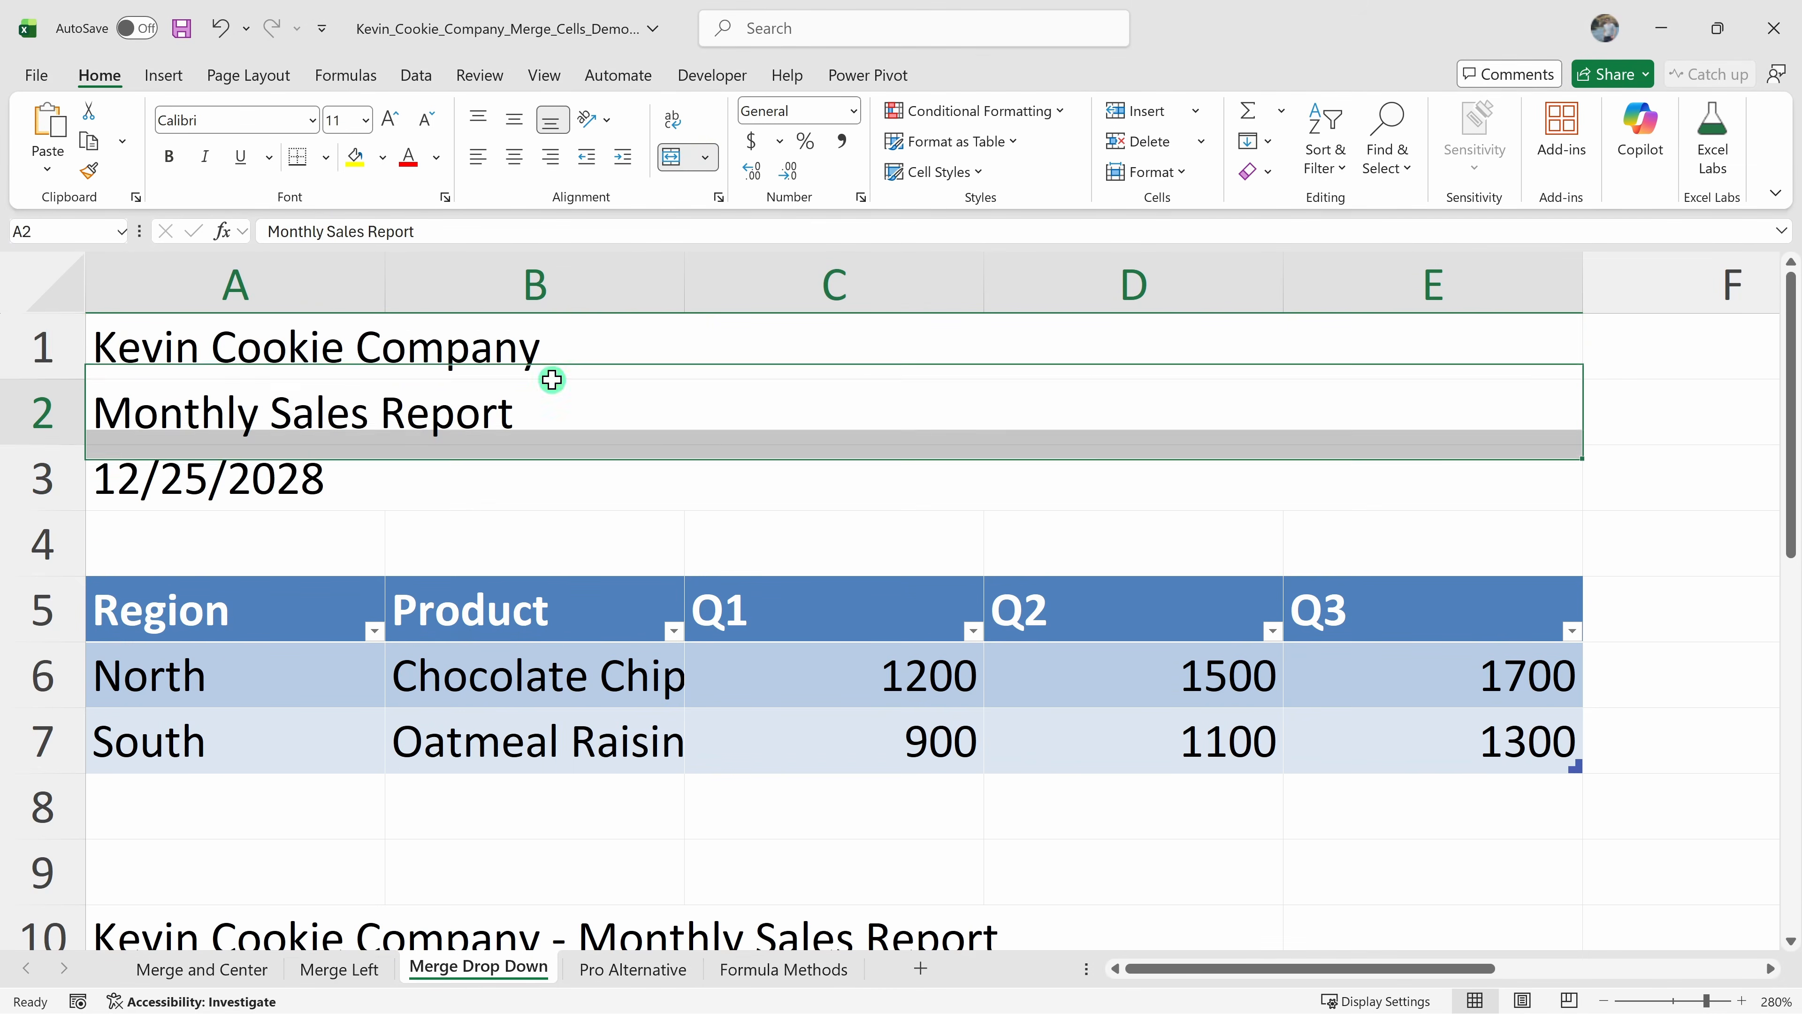
{"action": "left_click", "coordinate": [258, 359]}
{"action": "left_click", "coordinate": [534, 394]}
{"action": "left_click", "coordinate": [483, 475]}
{"action": "left_click", "coordinate": [486, 432]}
{"action": "left_click", "coordinate": [485, 359]}
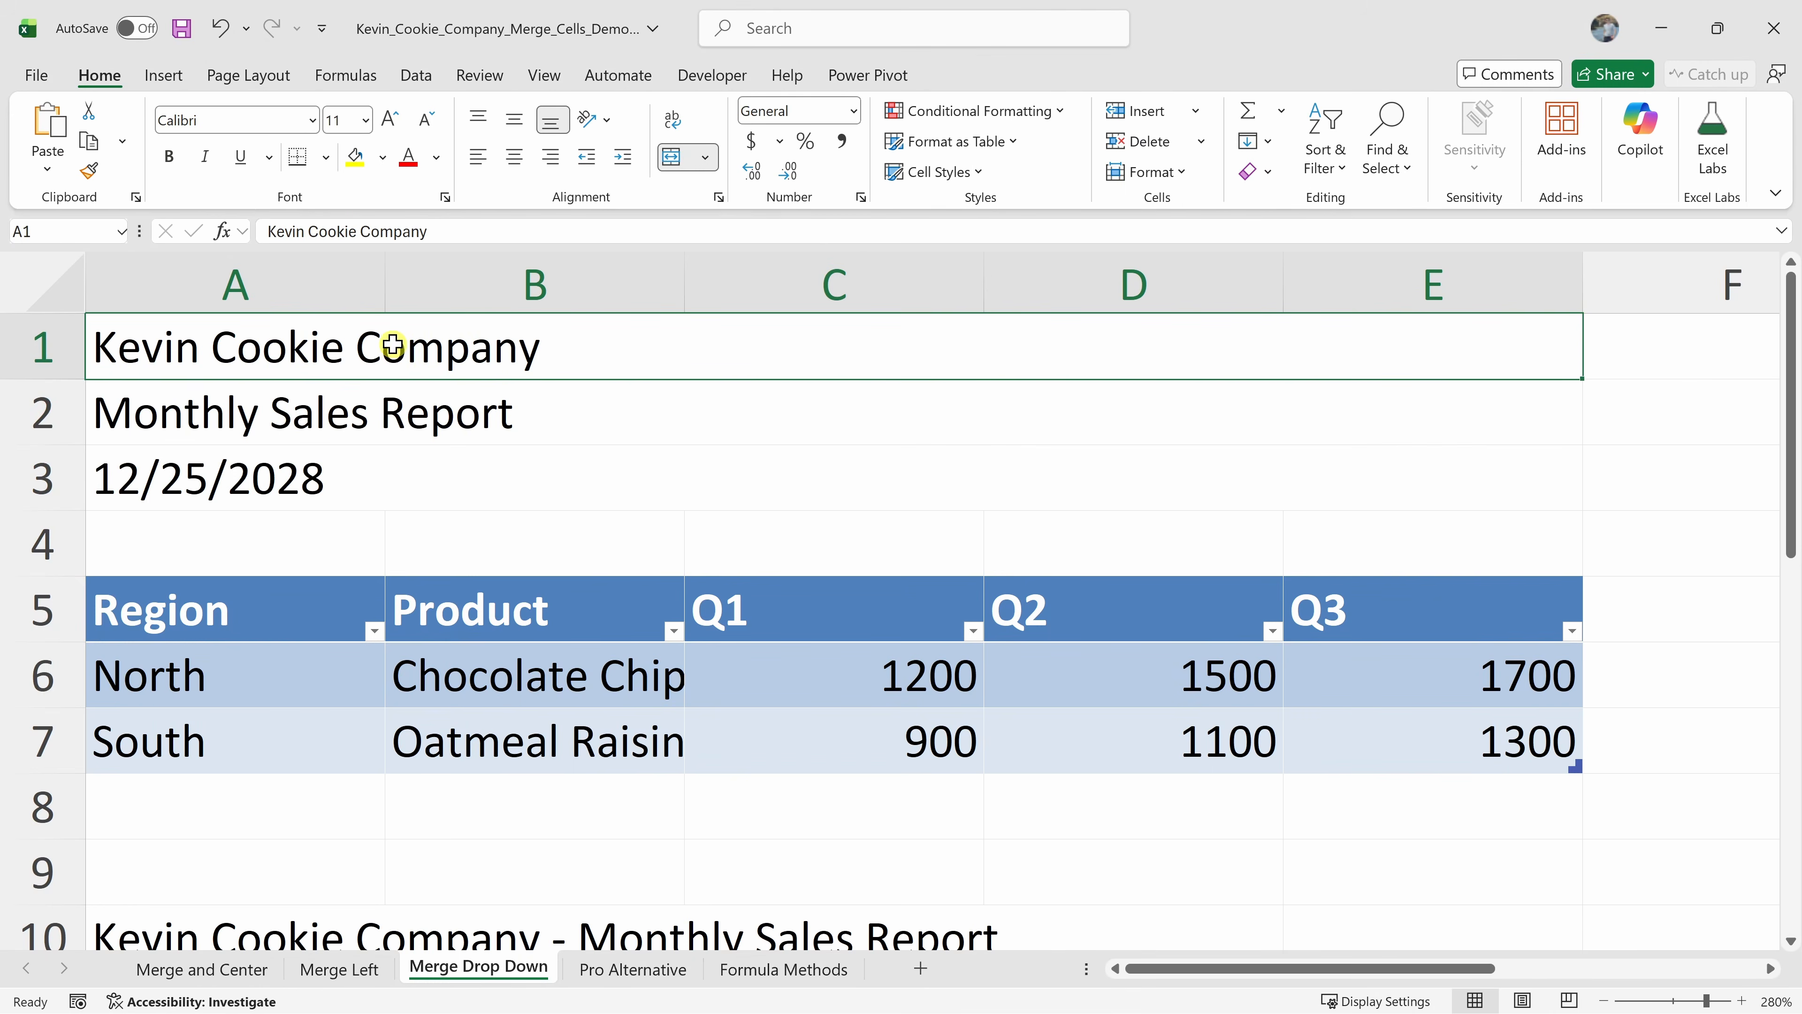
Center the text of the three merged title rows in A1:E3 horizontally
{"action": "left_click_drag", "start_coordinate": [362, 344], "coordinate": [365, 488]}
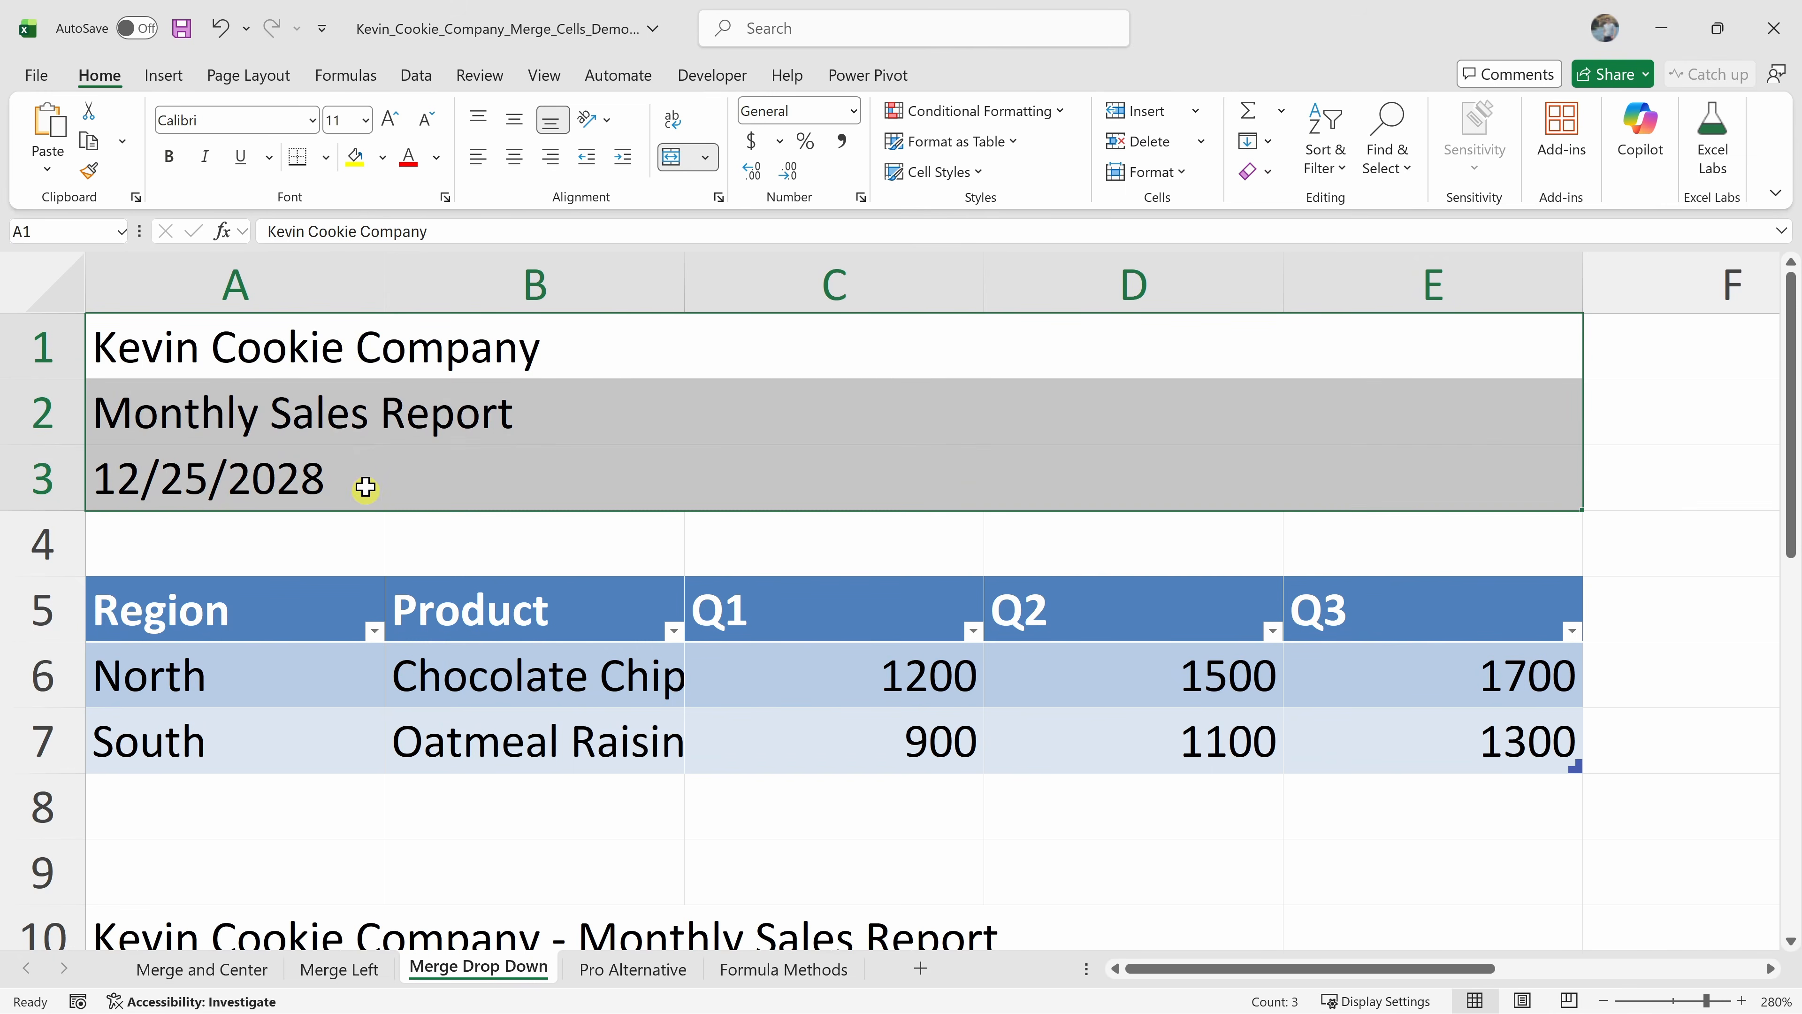
{"action": "left_click", "coordinate": [515, 160]}
{"action": "left_click", "coordinate": [552, 161]}
{"action": "left_click", "coordinate": [515, 162]}
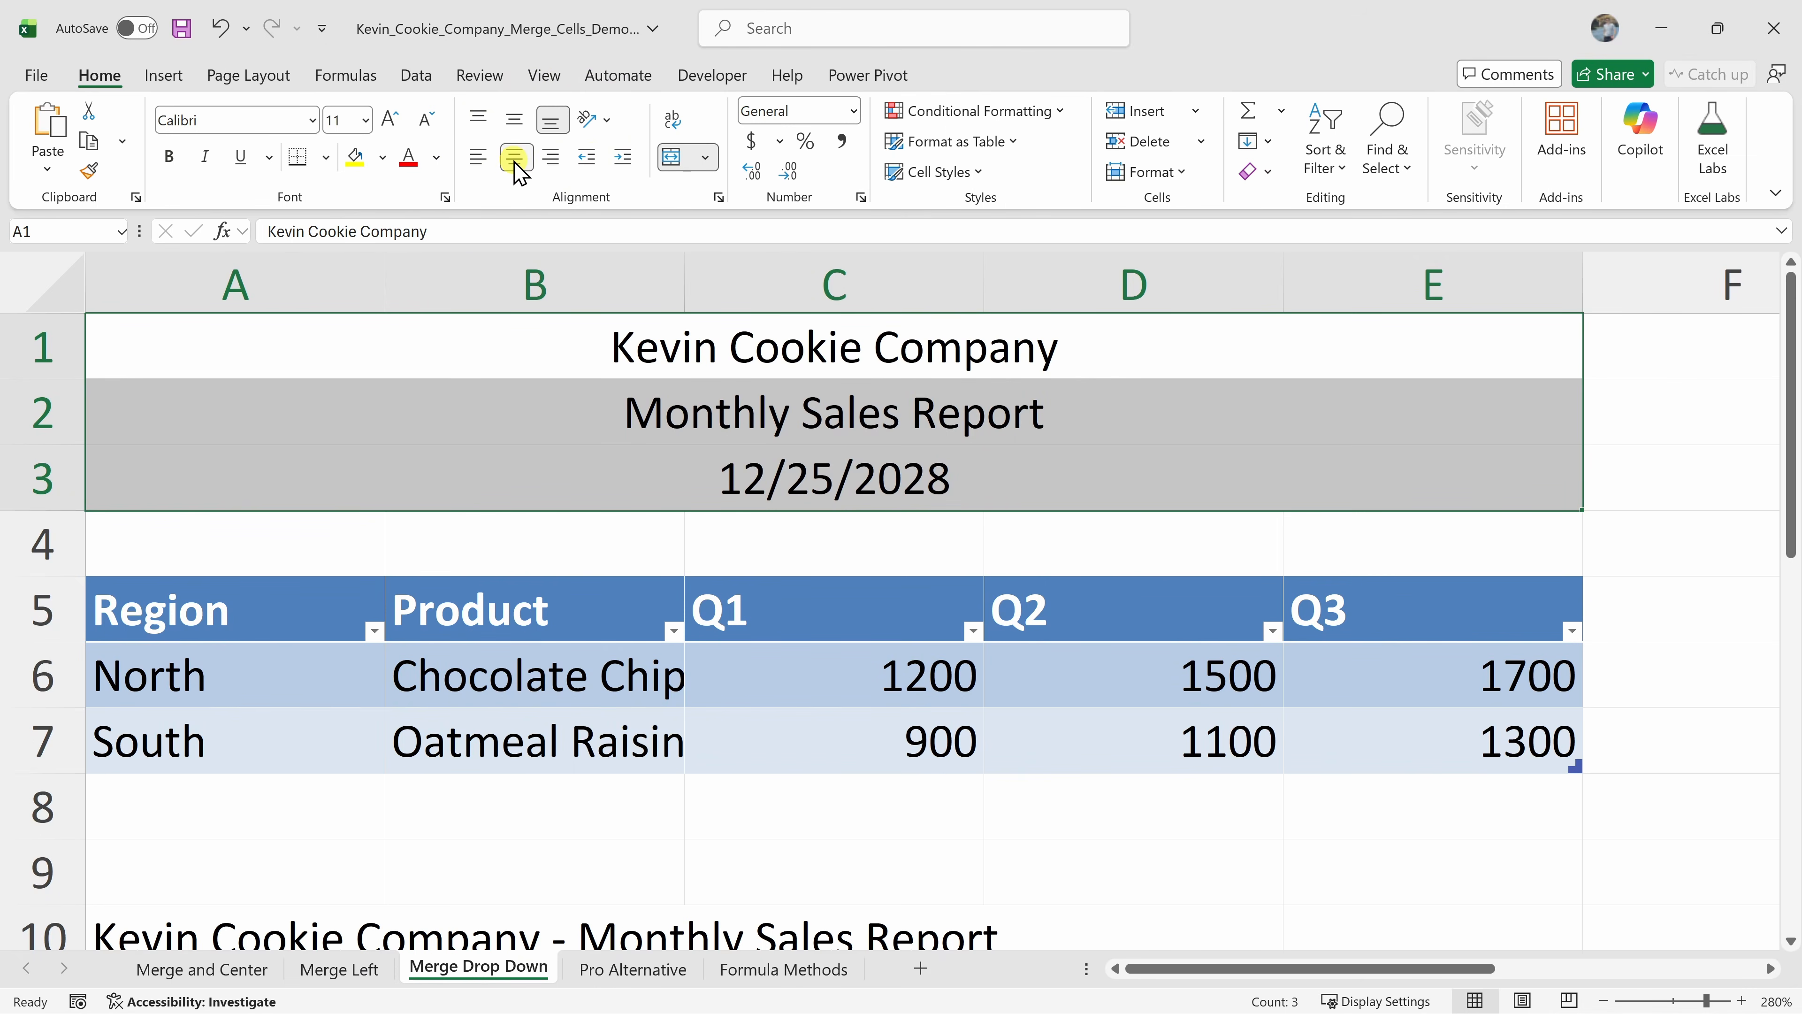
Merge the row 10 title range A10:E10 using Merge Cells
{"action": "scroll", "coordinate": [499, 353], "scroll_direction": "down", "scroll_amount": 2}
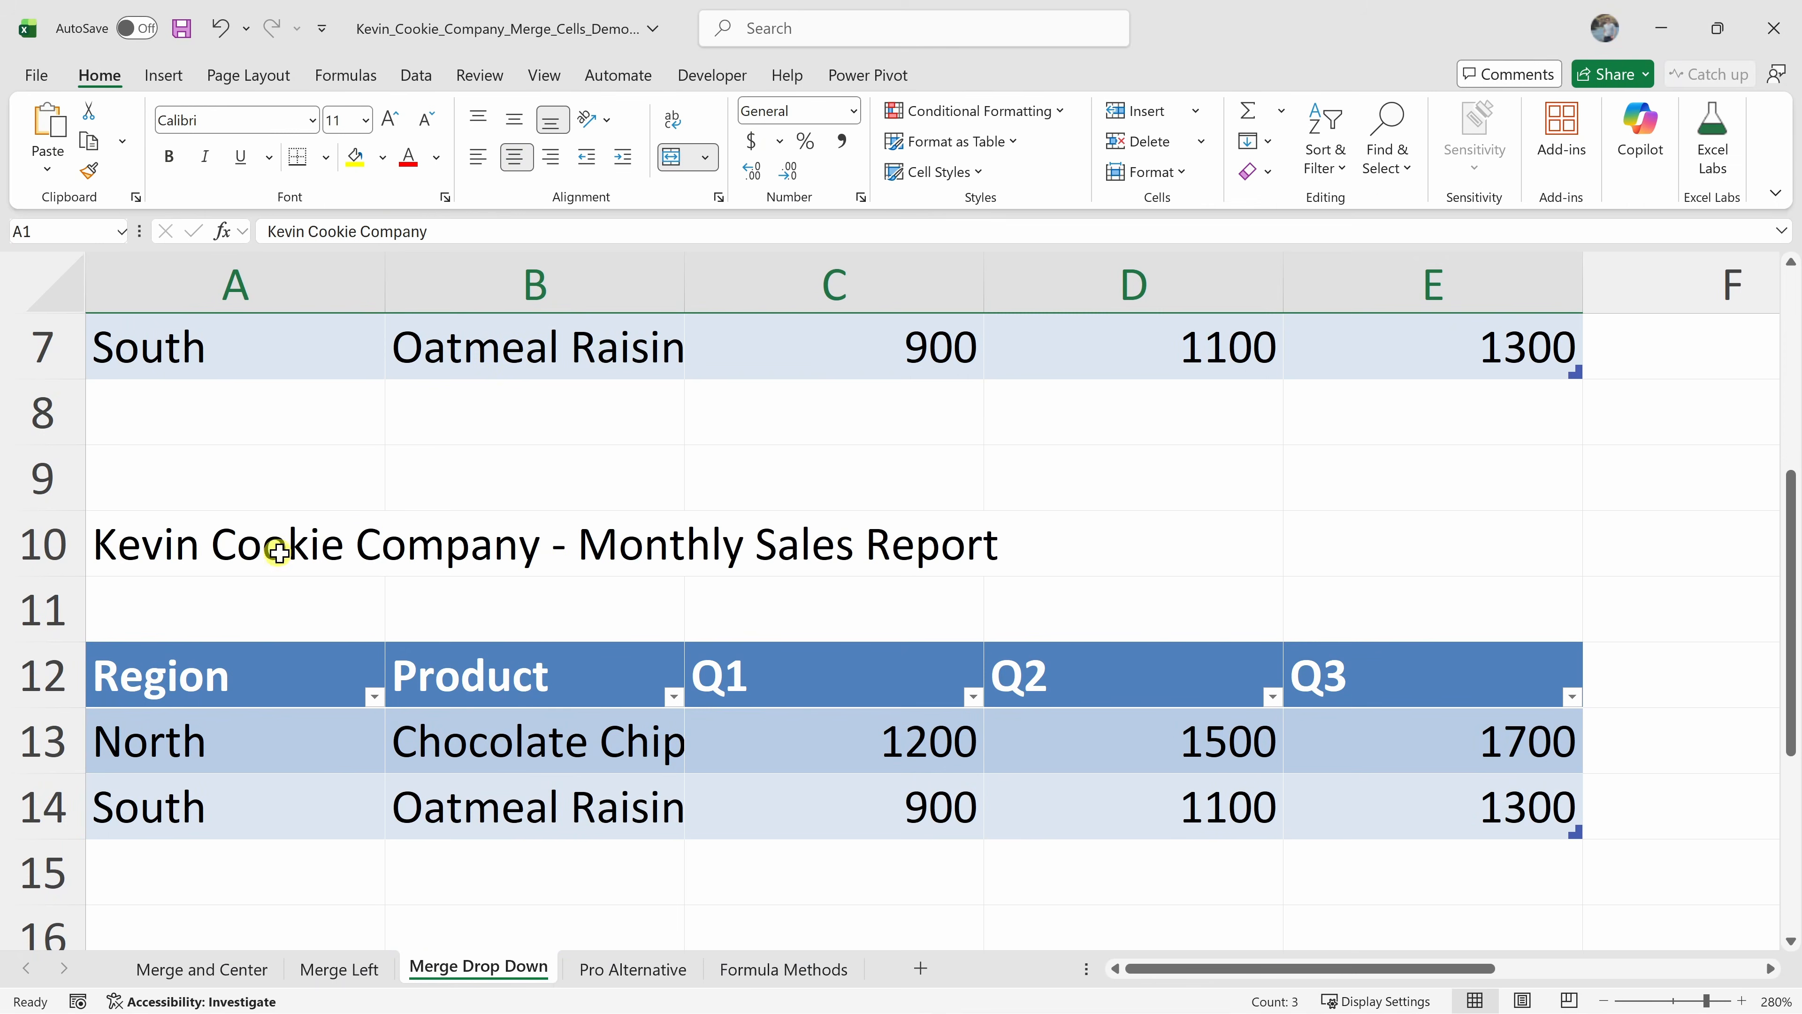
{"action": "left_click", "coordinate": [256, 543]}
{"action": "left_click_drag", "start_coordinate": [256, 543], "coordinate": [1322, 546]}
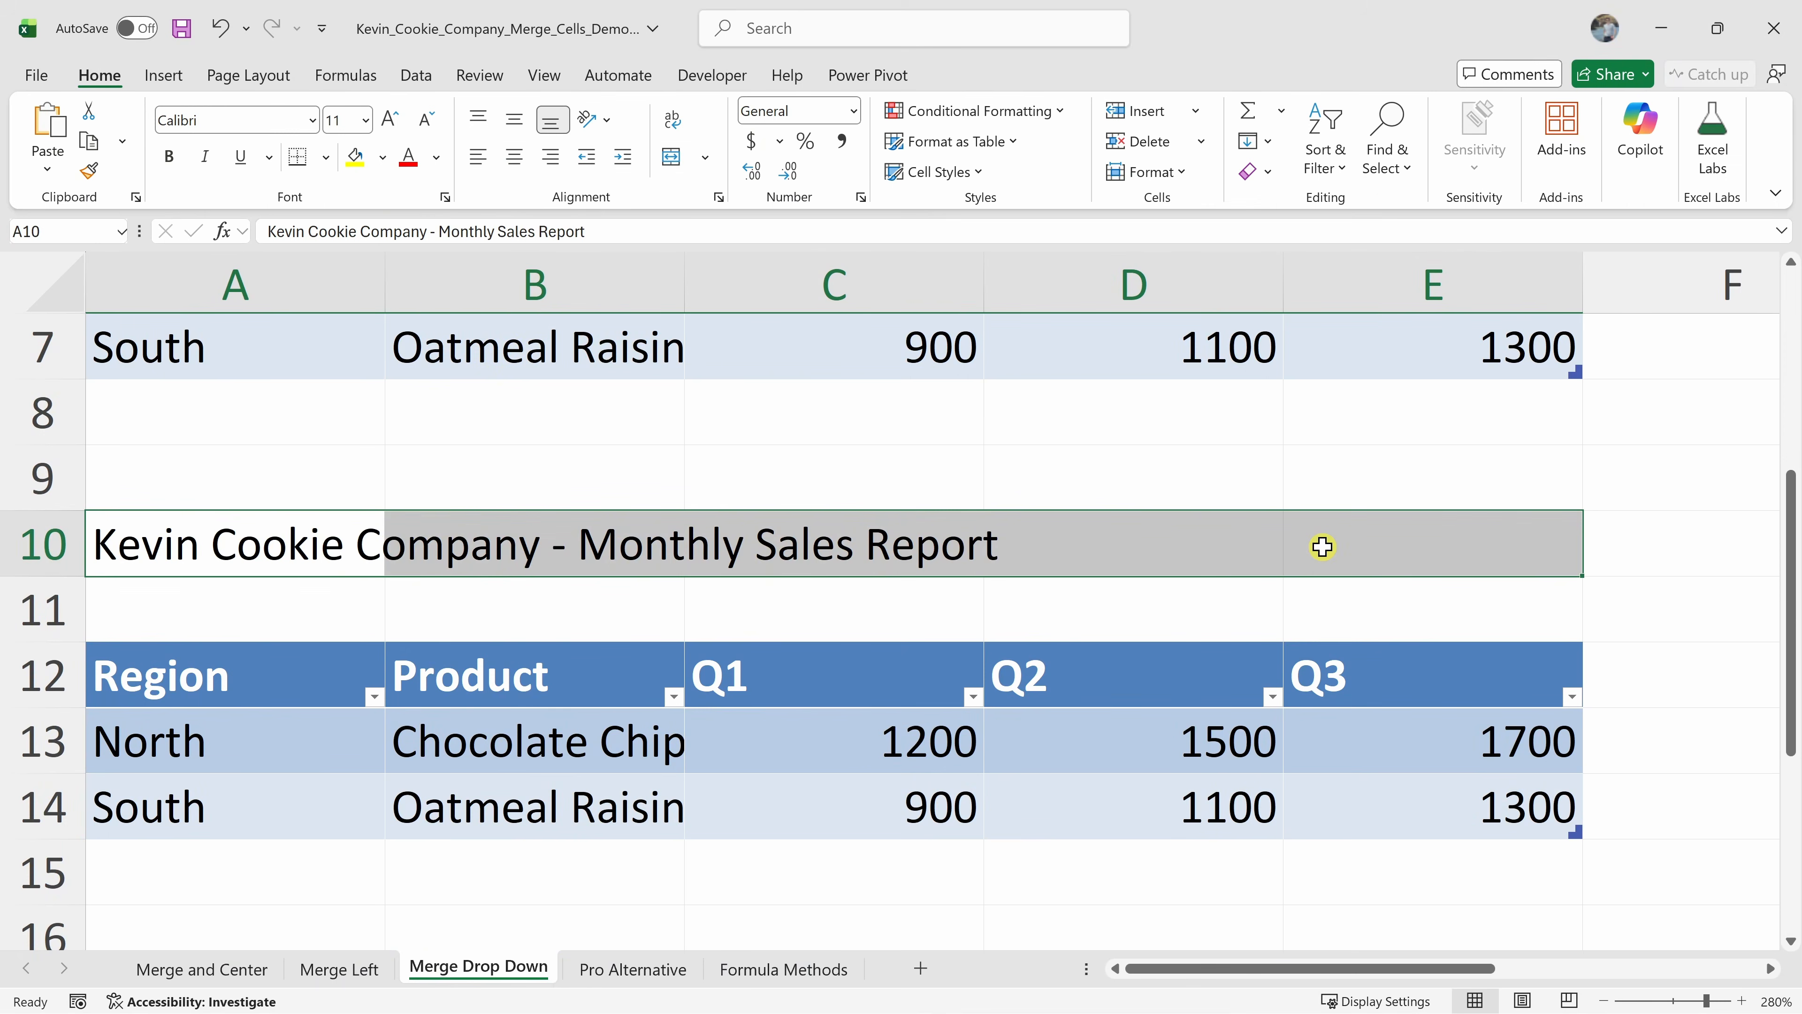
{"action": "left_click", "coordinate": [704, 158]}
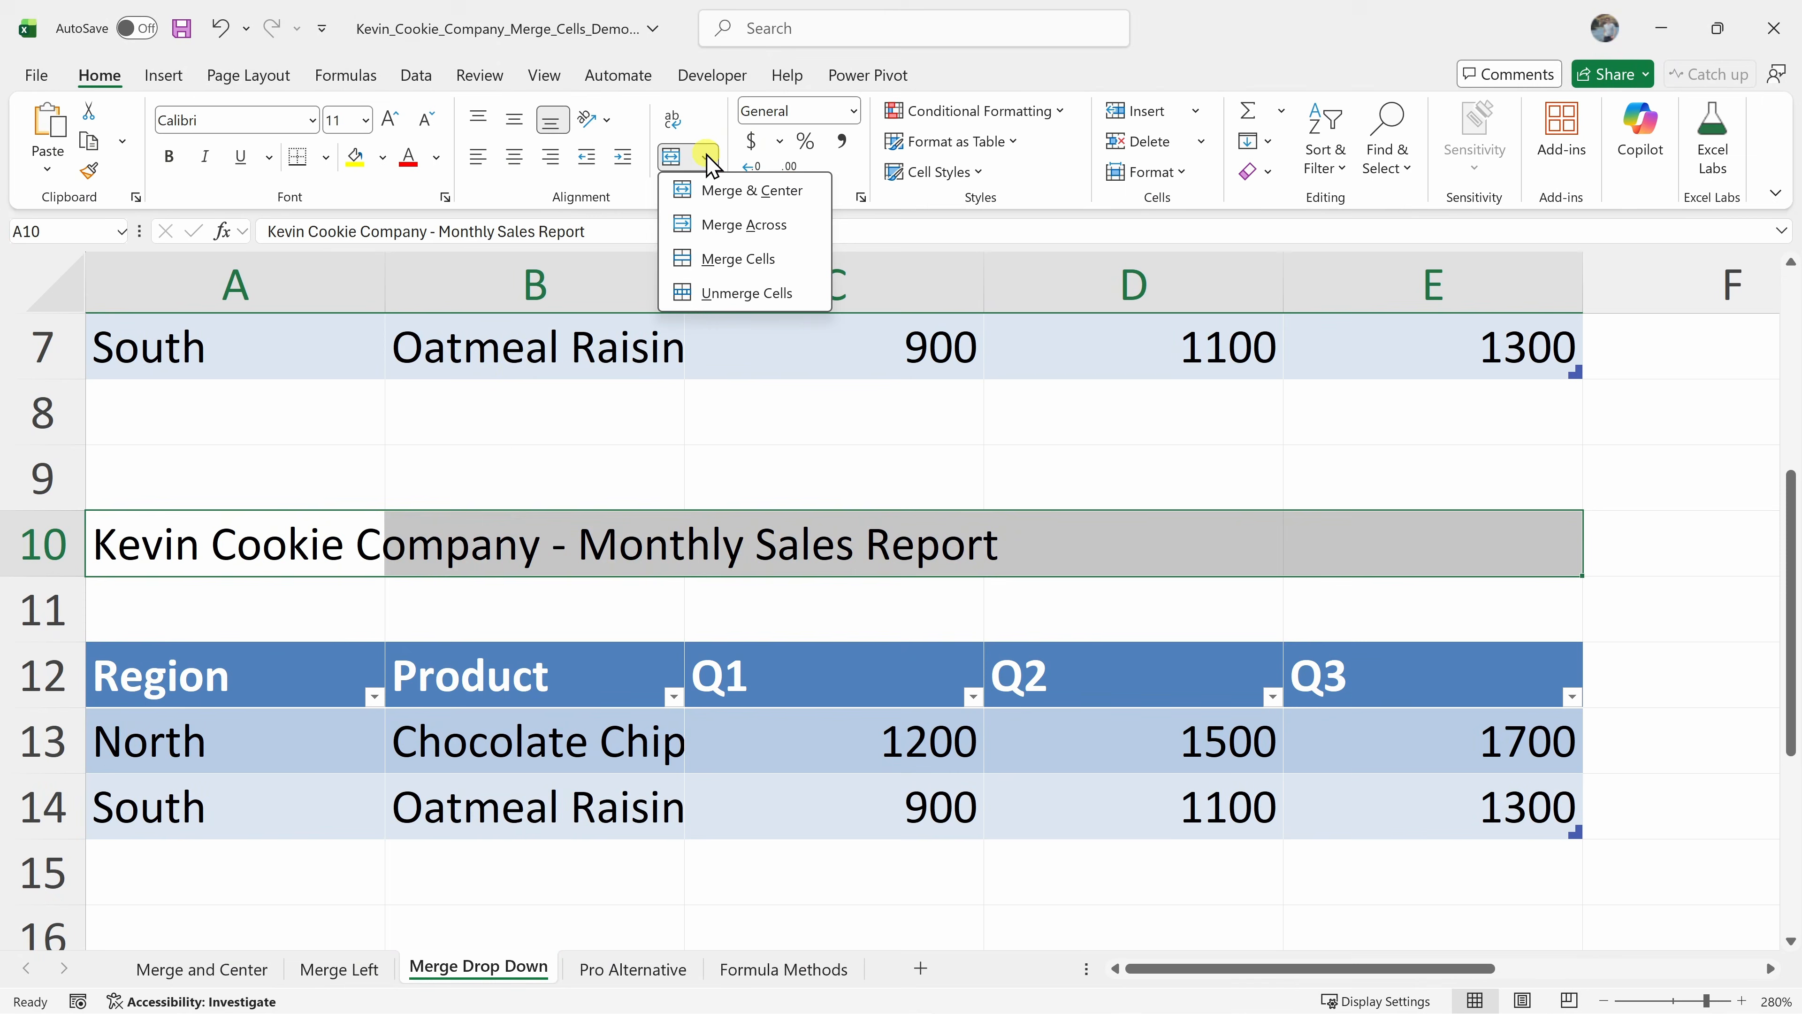
{"action": "left_click", "coordinate": [727, 259]}
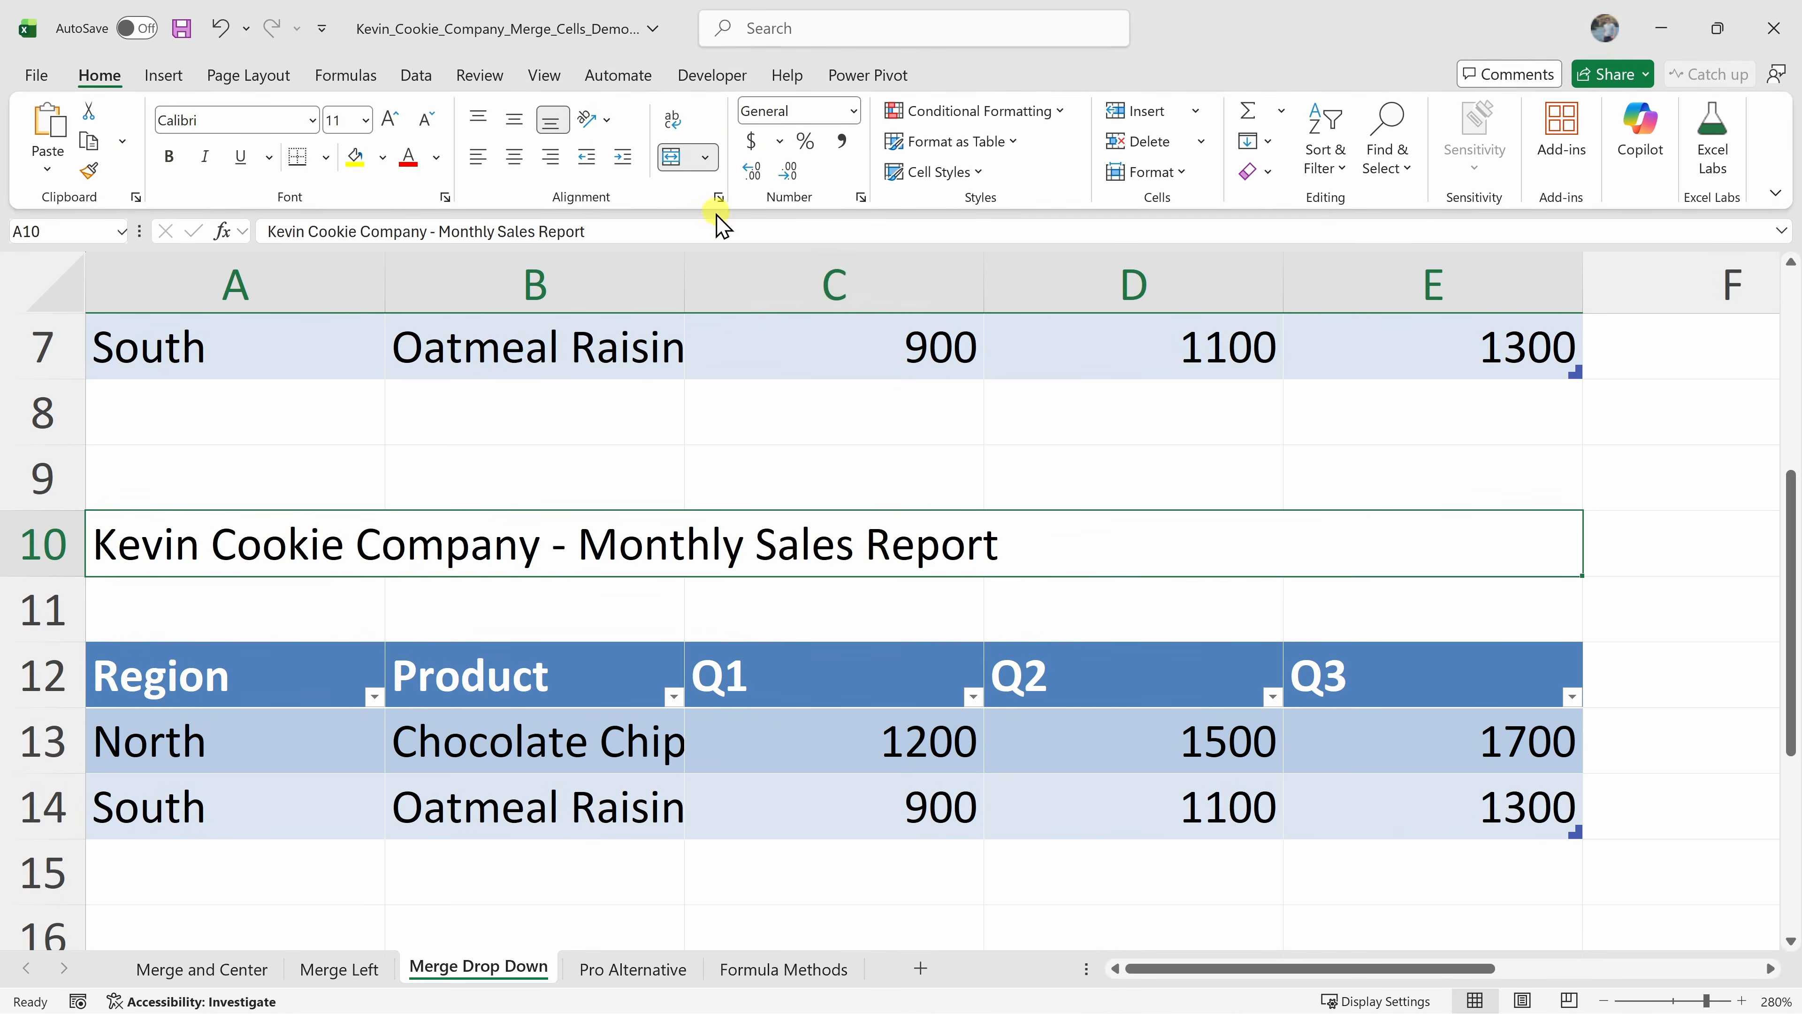
Unmerge the row 10 title range and select B10 to check the split cells
{"action": "left_click", "coordinate": [705, 158]}
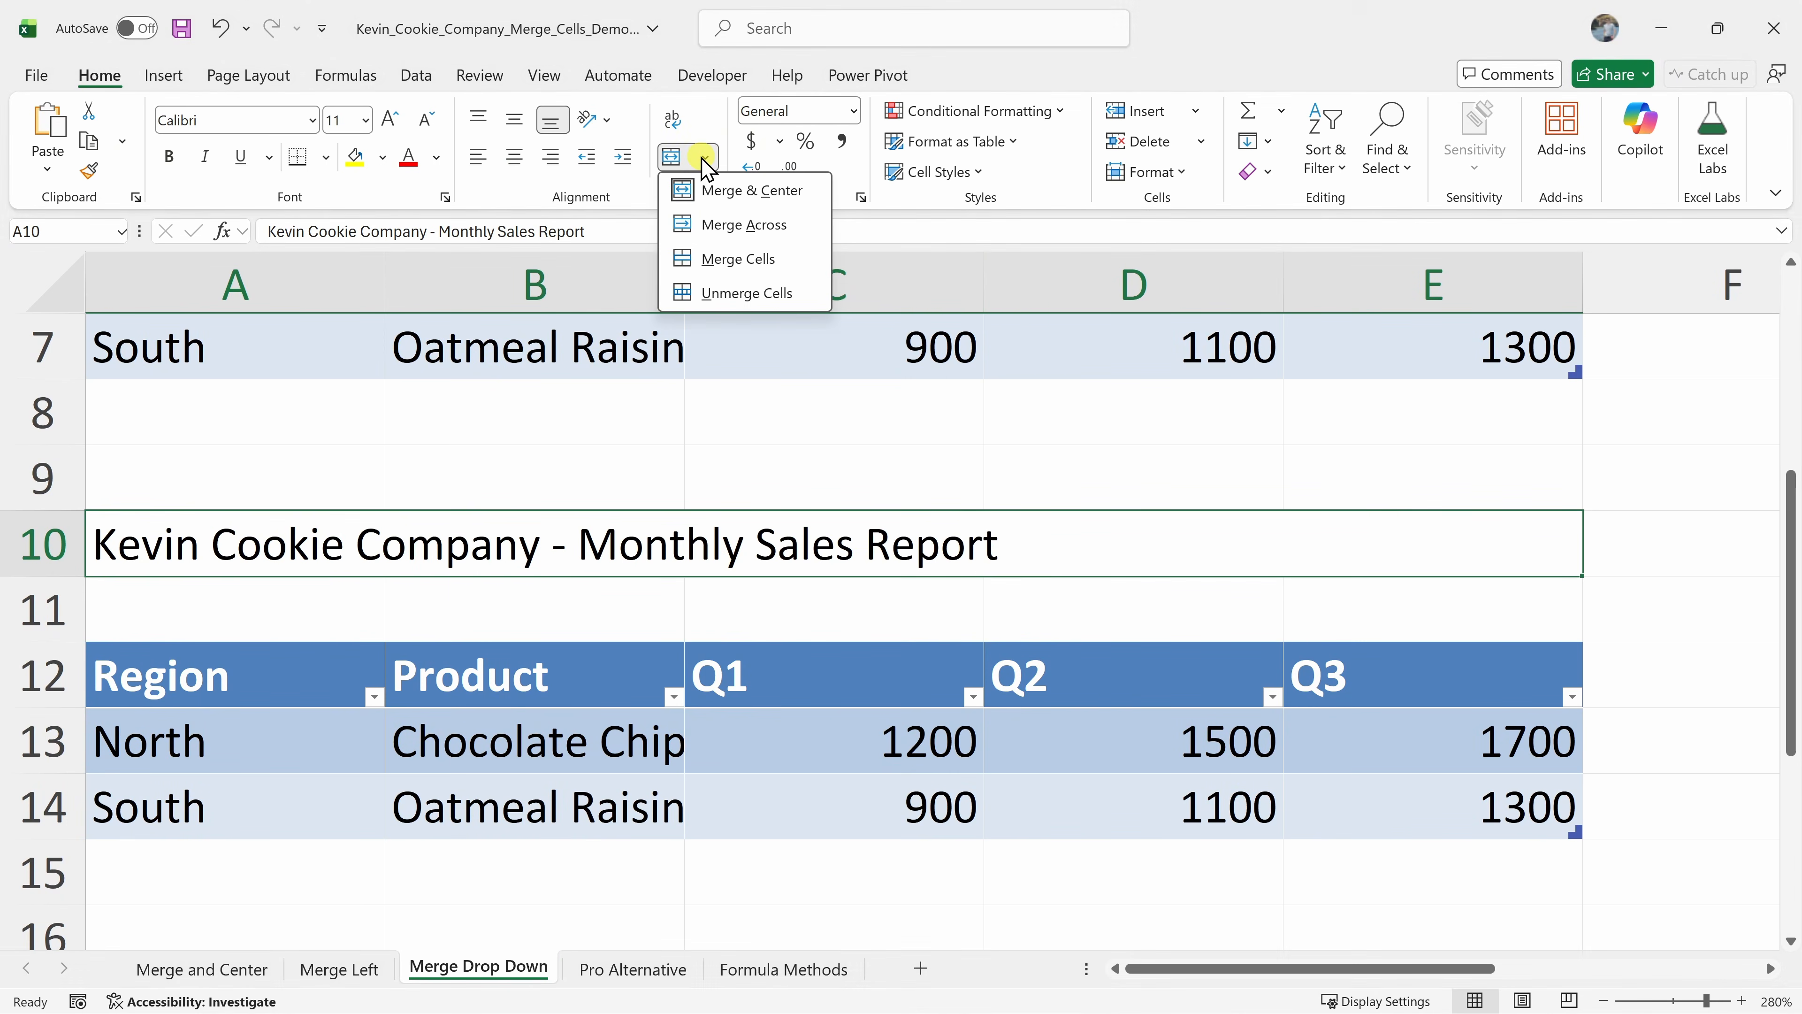
{"action": "left_click", "coordinate": [725, 142]}
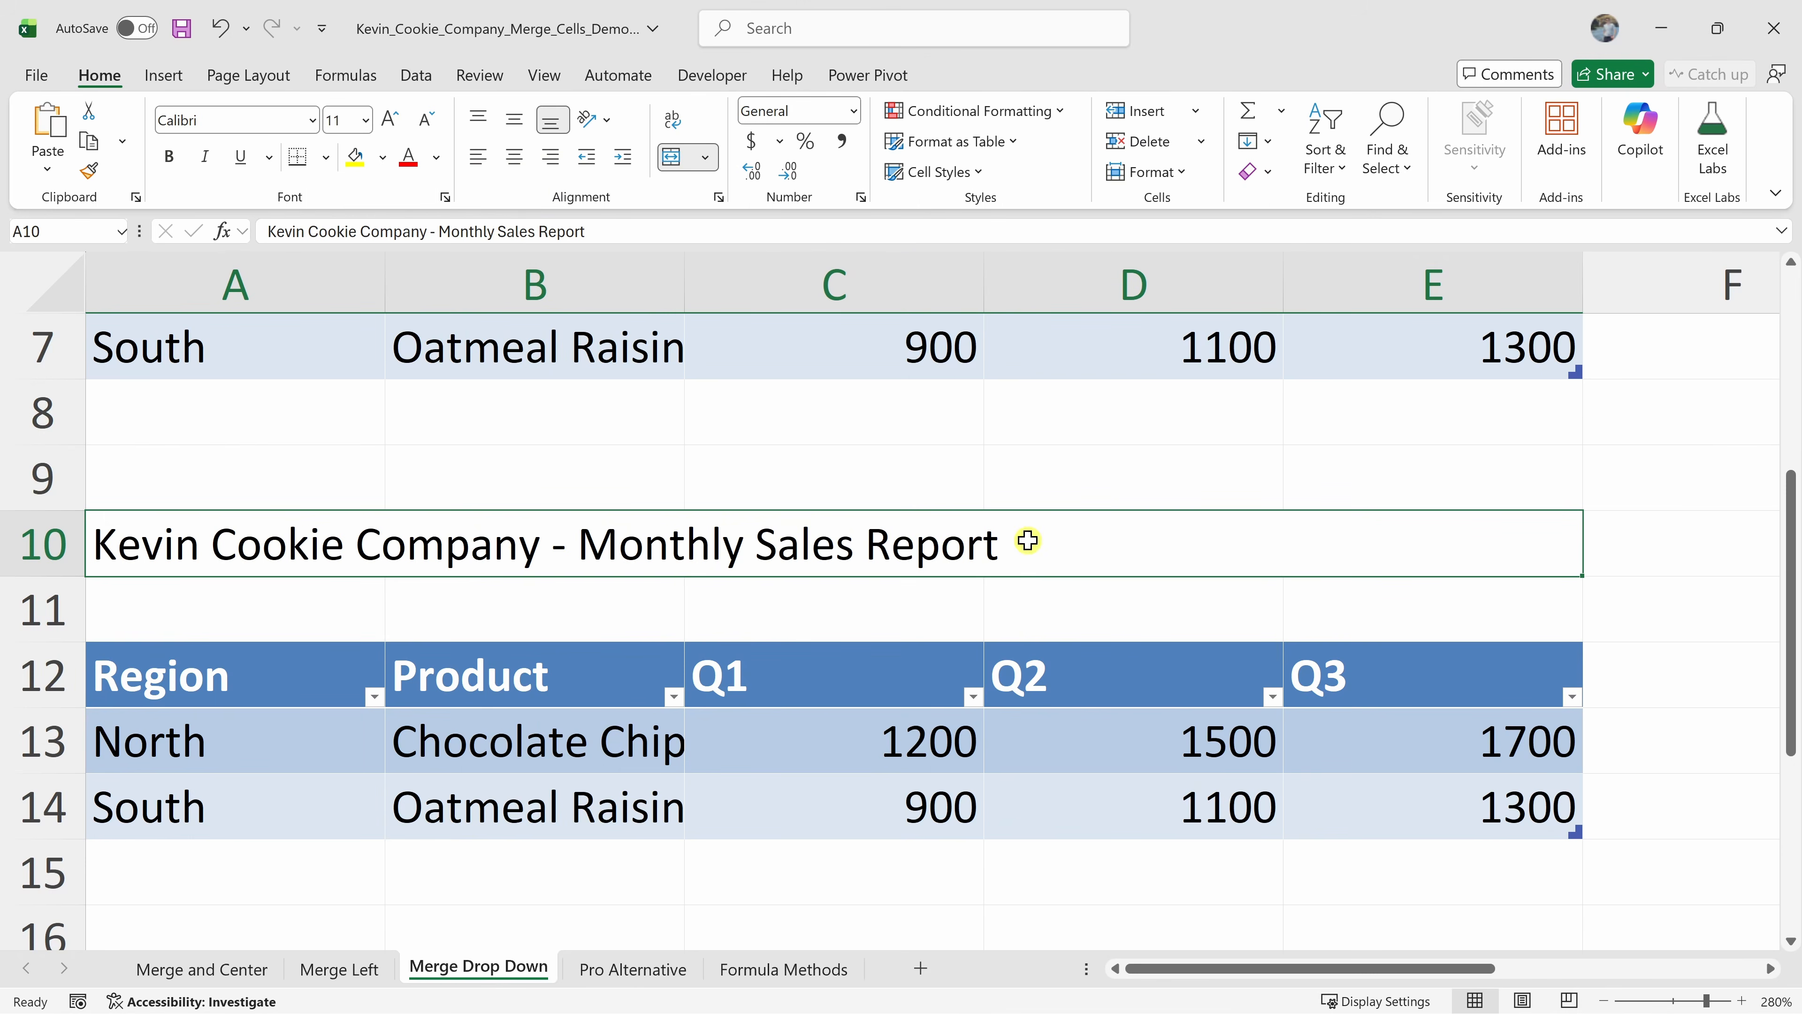
{"action": "left_click", "coordinate": [705, 158]}
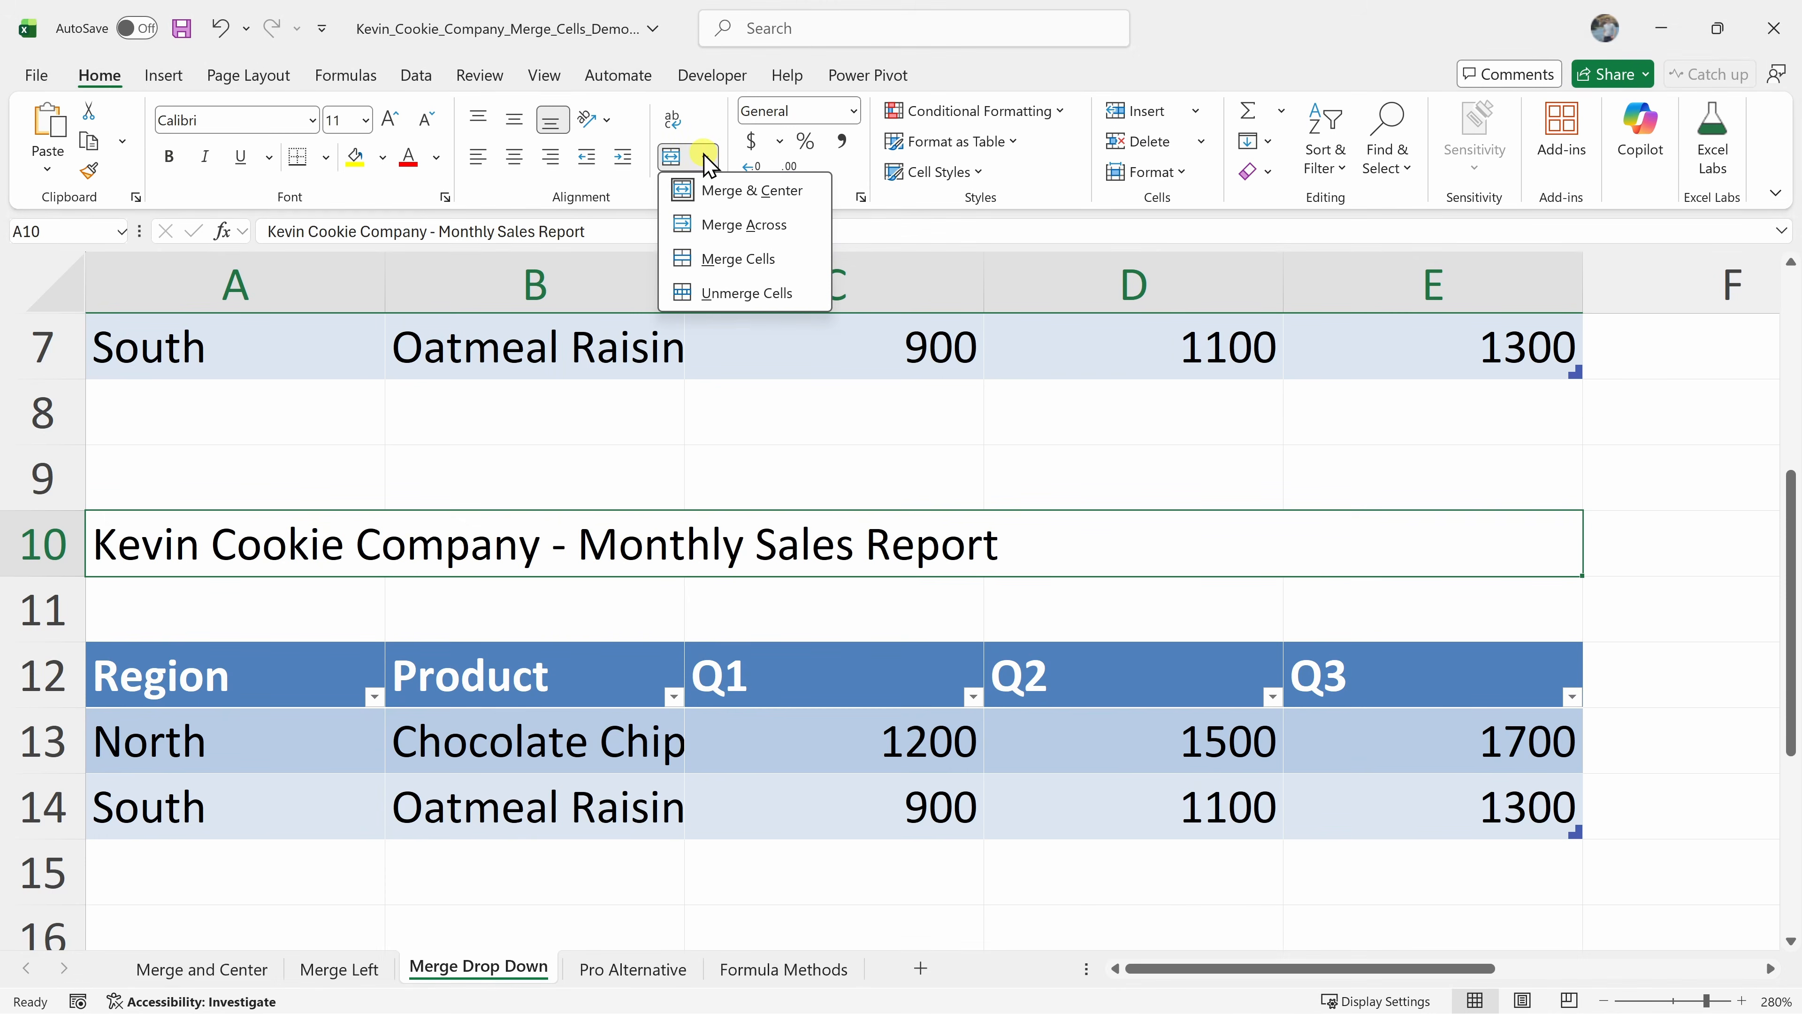
{"action": "left_click", "coordinate": [775, 294]}
{"action": "left_click", "coordinate": [462, 532]}
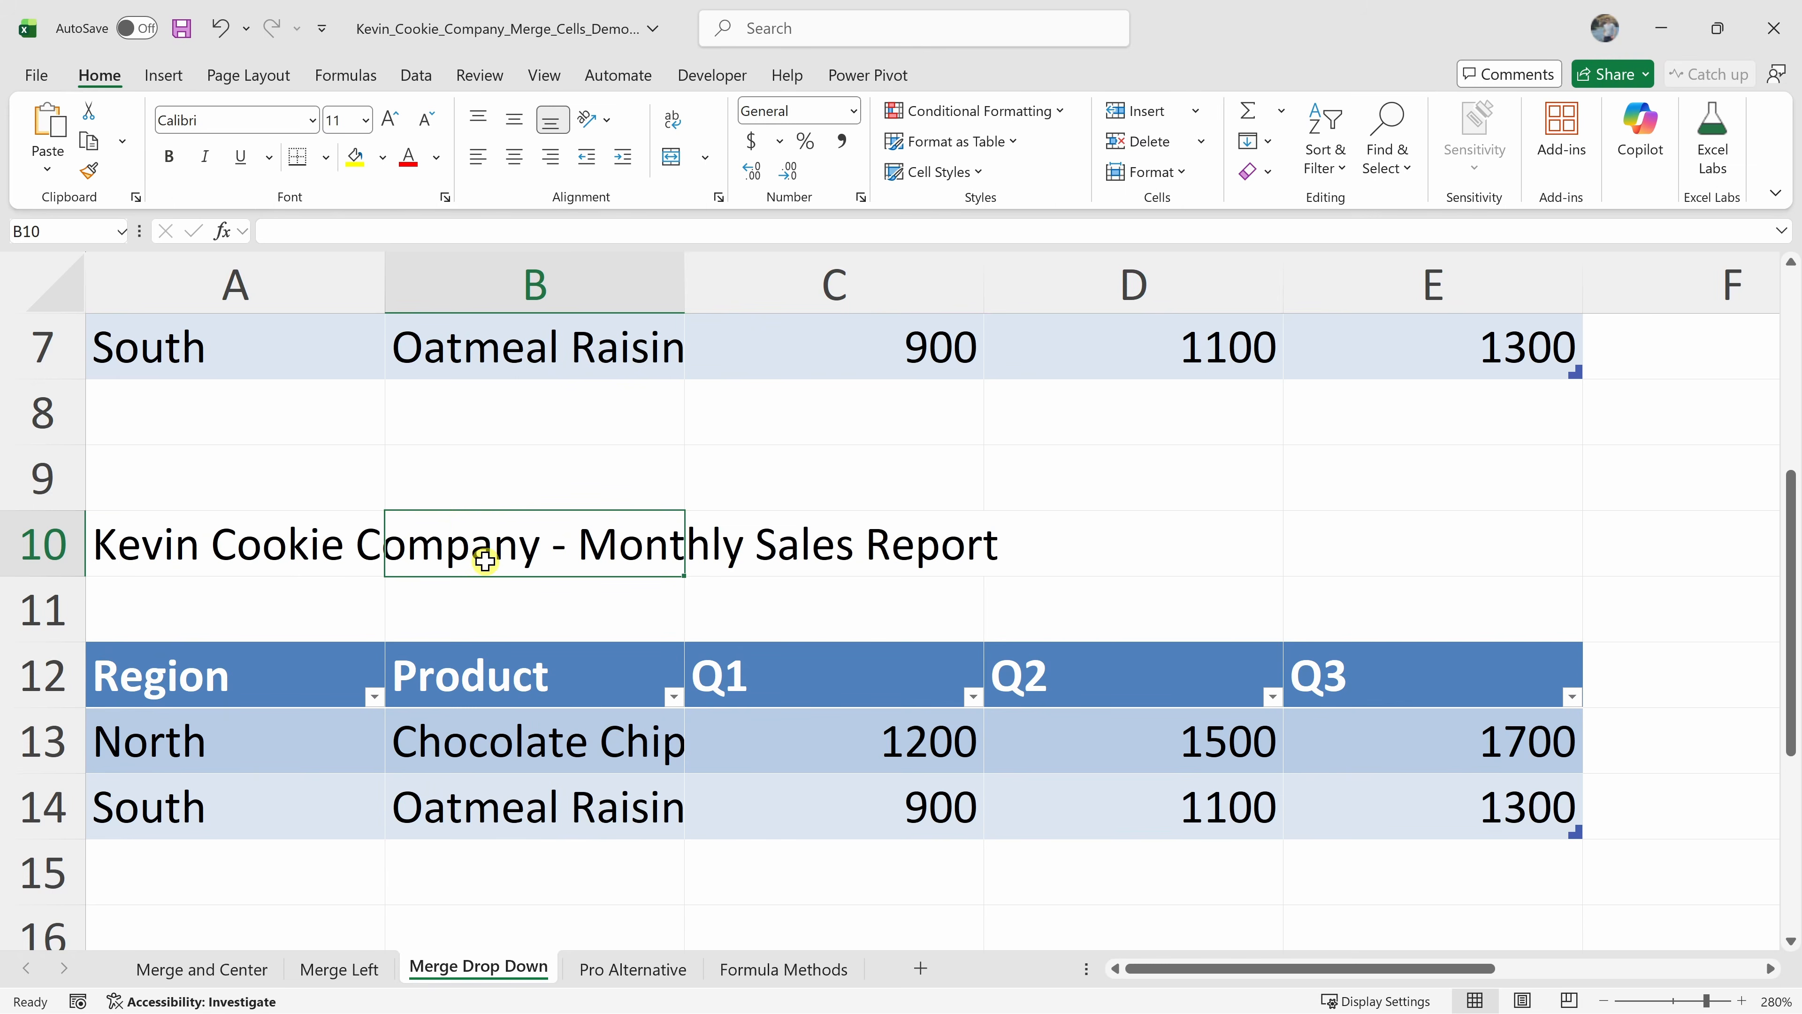
Unmerge the three title rows A1:E3 and reopen the merge options list
{"action": "scroll", "coordinate": [485, 561], "scroll_direction": "up", "scroll_amount": 2}
{"action": "left_click_drag", "start_coordinate": [703, 347], "coordinate": [713, 468]}
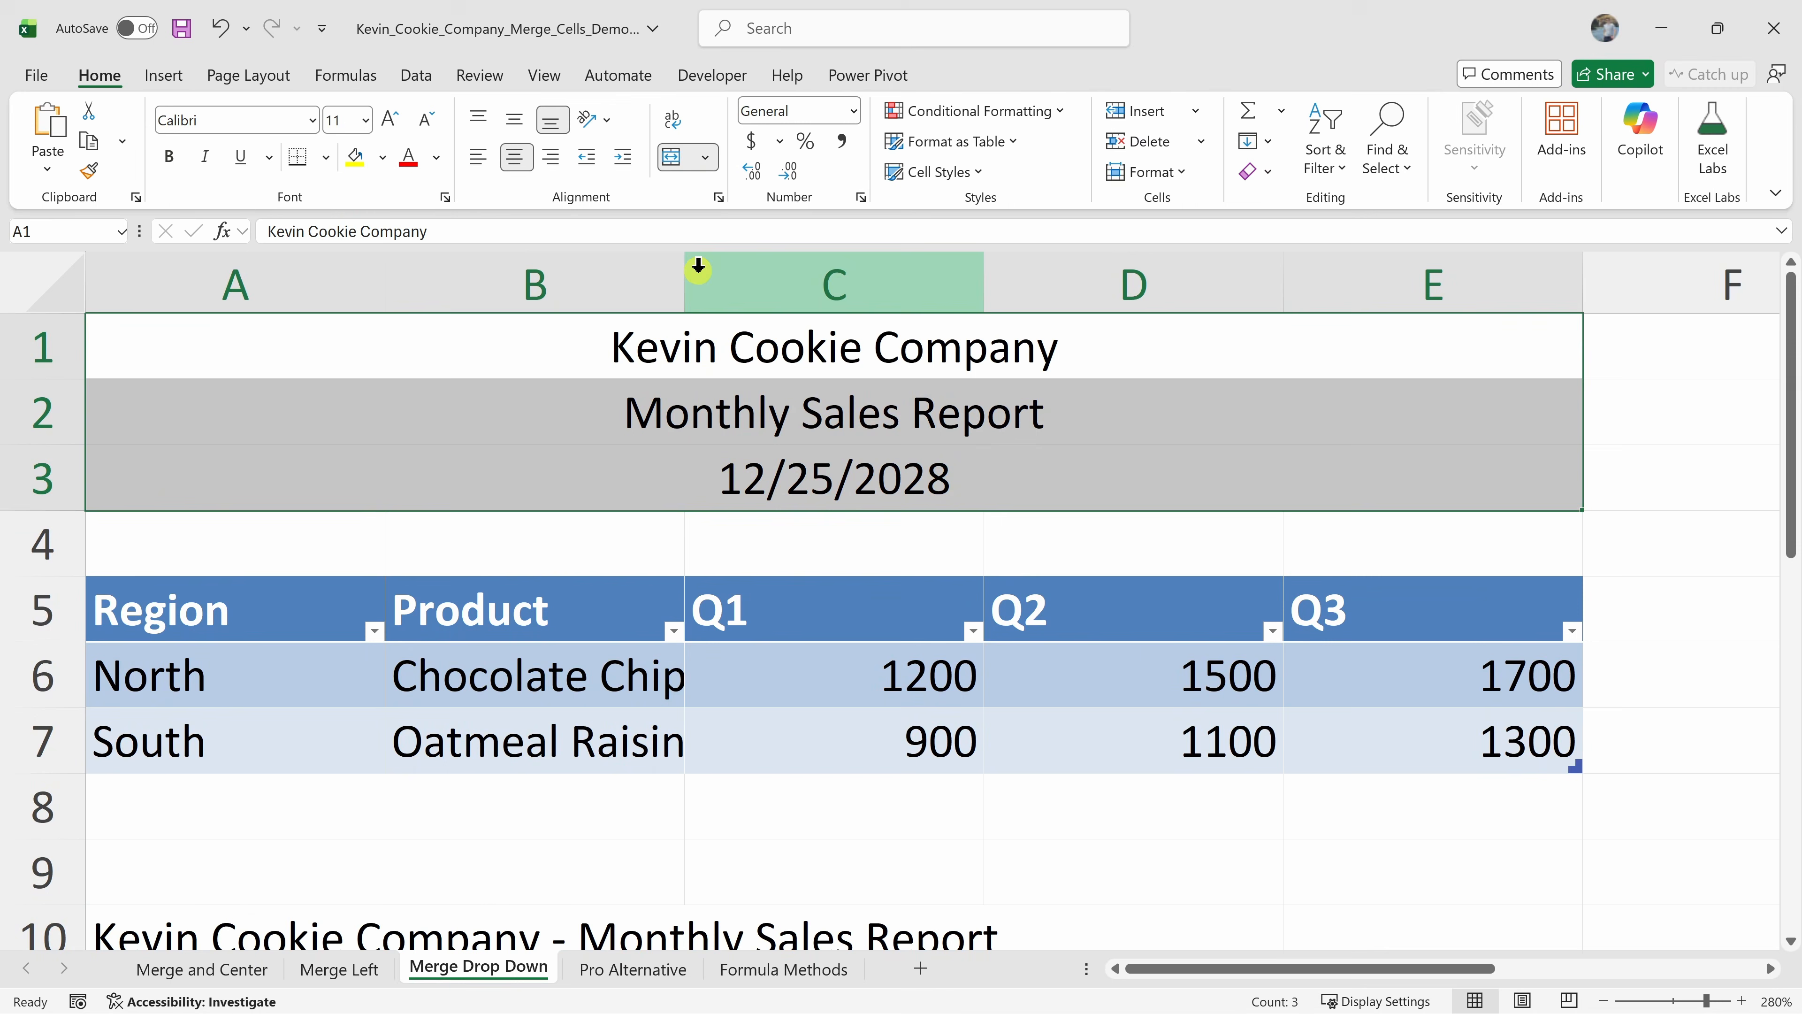
{"action": "left_click", "coordinate": [682, 162]}
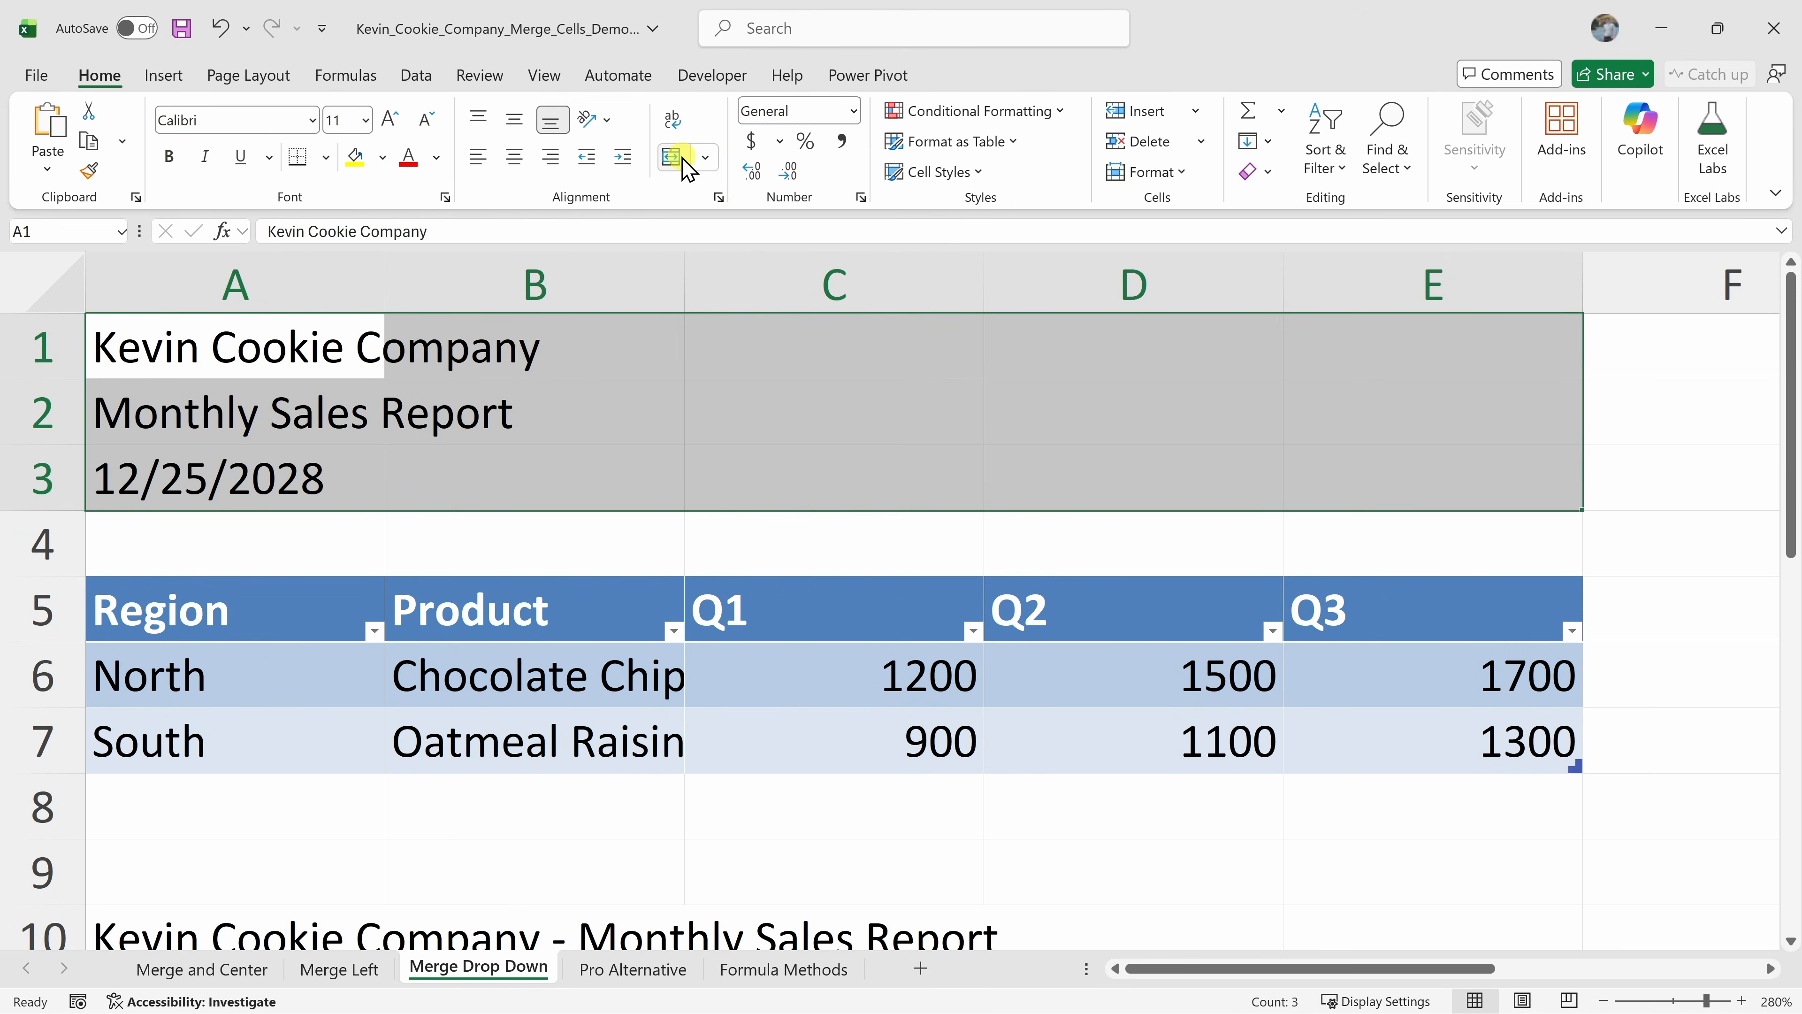
{"action": "left_click", "coordinate": [704, 158]}
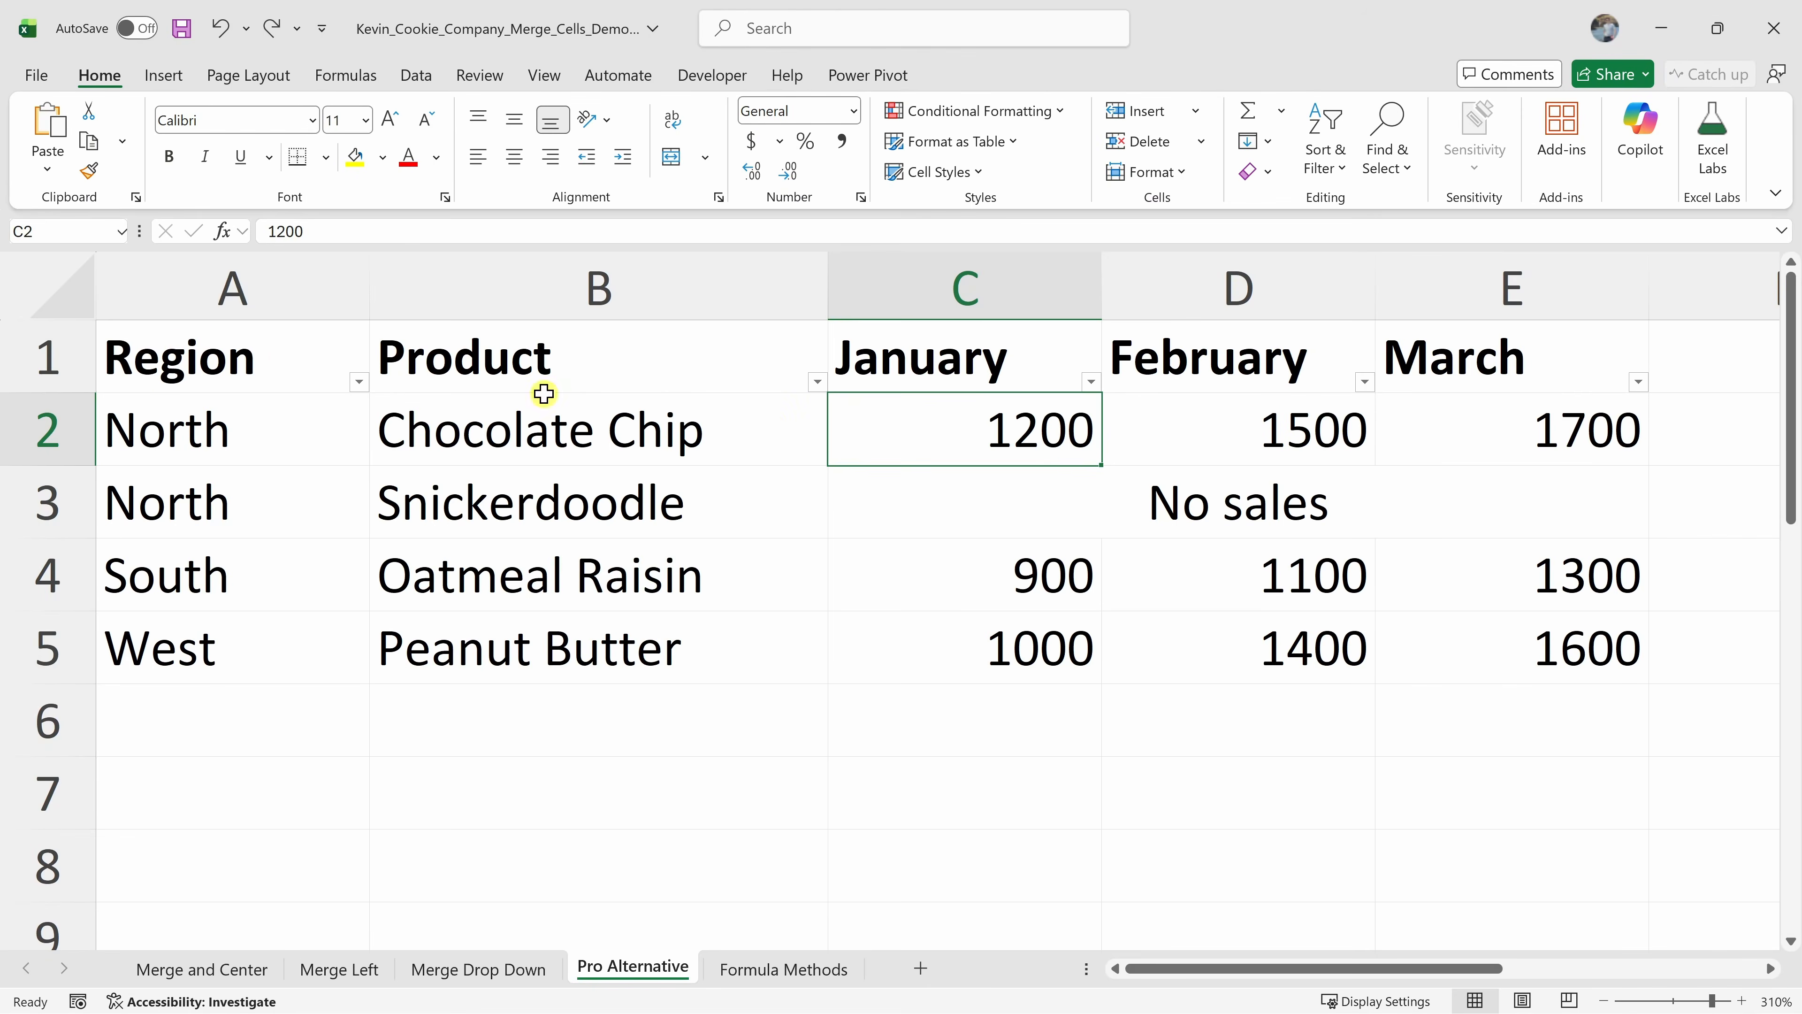
On the Pro Alternative sheet, select cells across the table and examine the No sales entry in row 3
{"action": "mouse_move", "coordinate": [179, 338]}
{"action": "left_mouse_down"}
{"action": "mouse_move", "coordinate": [430, 407]}
{"action": "mouse_move", "coordinate": [1017, 511]}
{"action": "mouse_move", "coordinate": [1251, 636]}
{"action": "mouse_move", "coordinate": [1195, 627]}
{"action": "left_mouse_up"}
{"action": "left_click", "coordinate": [1195, 628]}
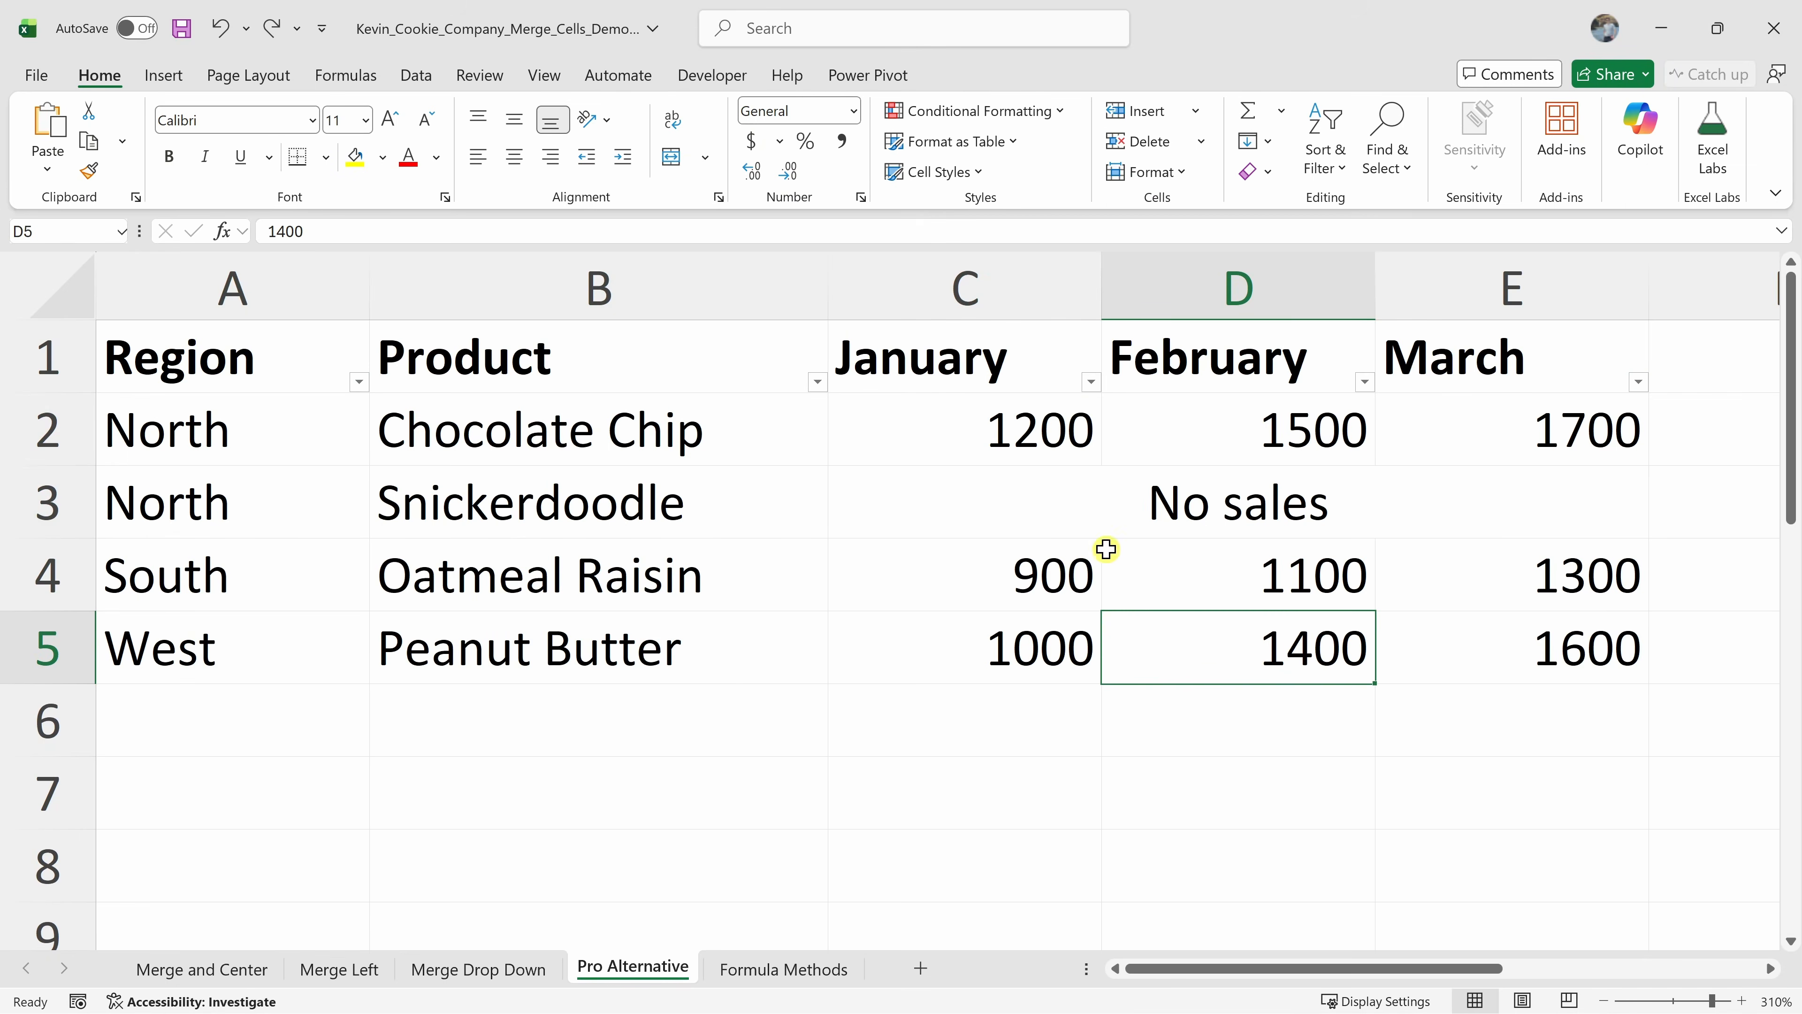
{"action": "left_click", "coordinate": [1175, 507]}
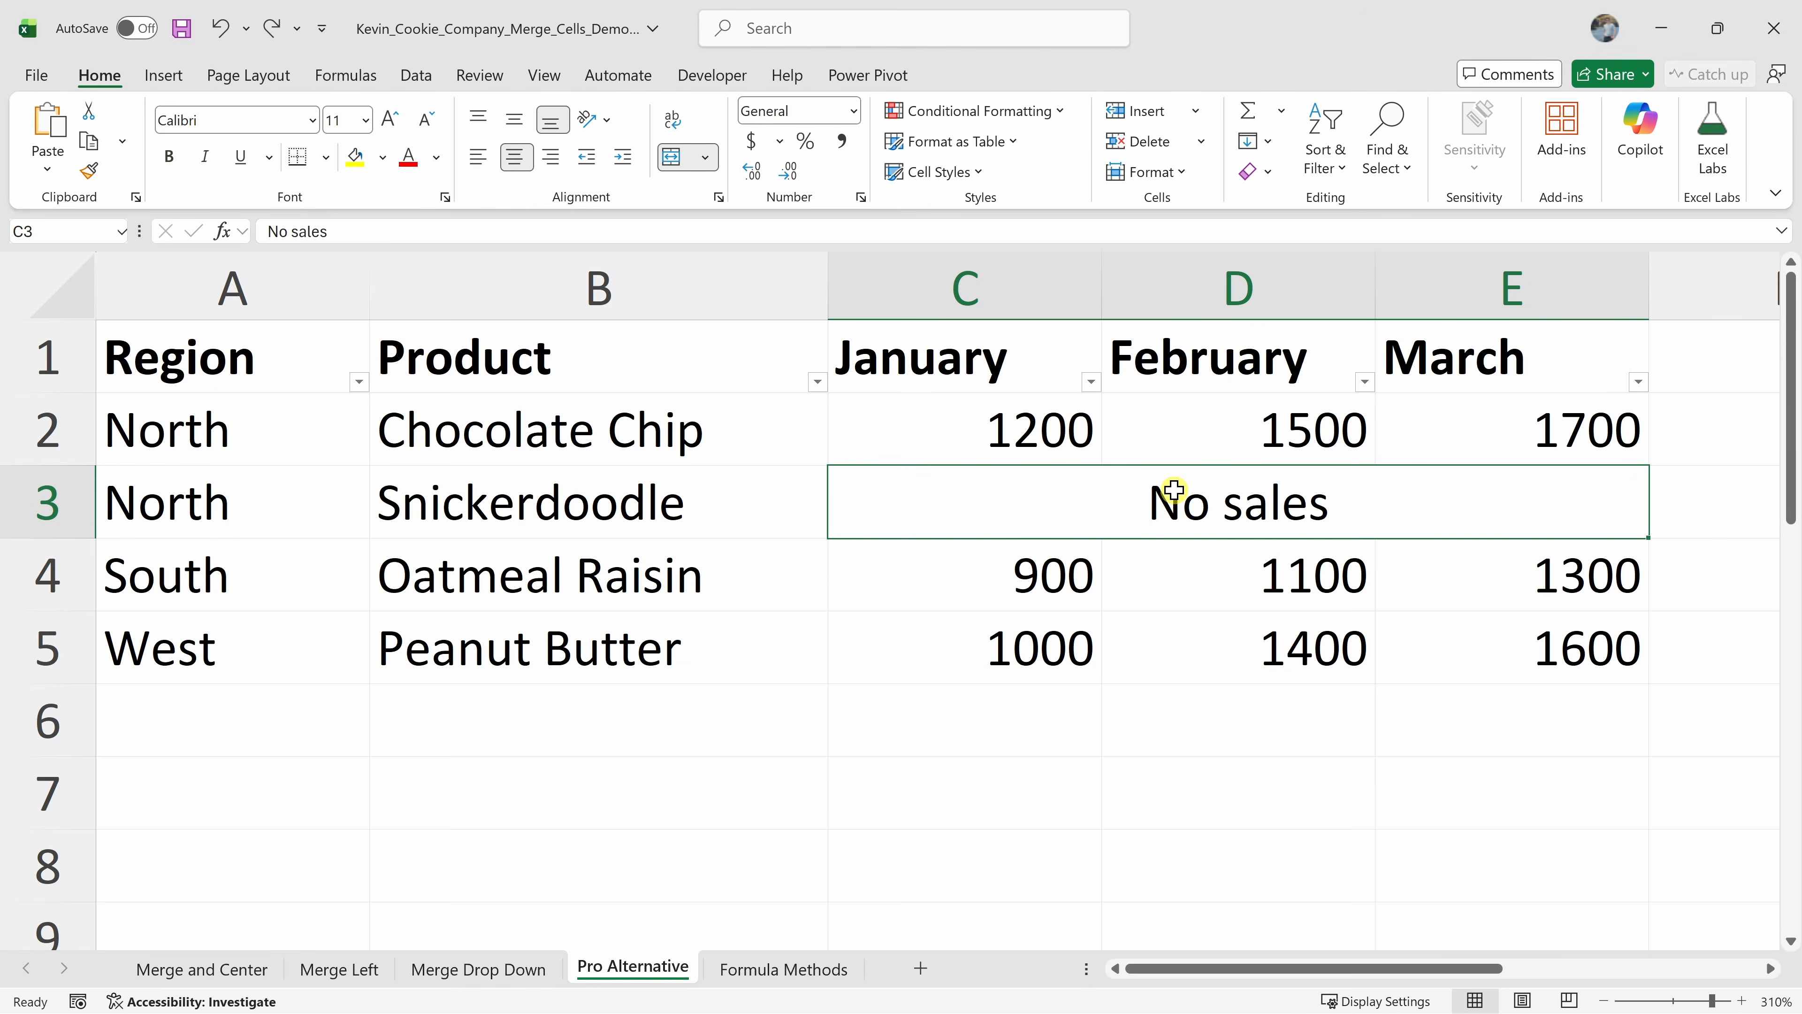
{"action": "left_click", "coordinate": [1090, 383]}
{"action": "left_click", "coordinate": [1037, 395]}
{"action": "left_click", "coordinate": [1040, 566]}
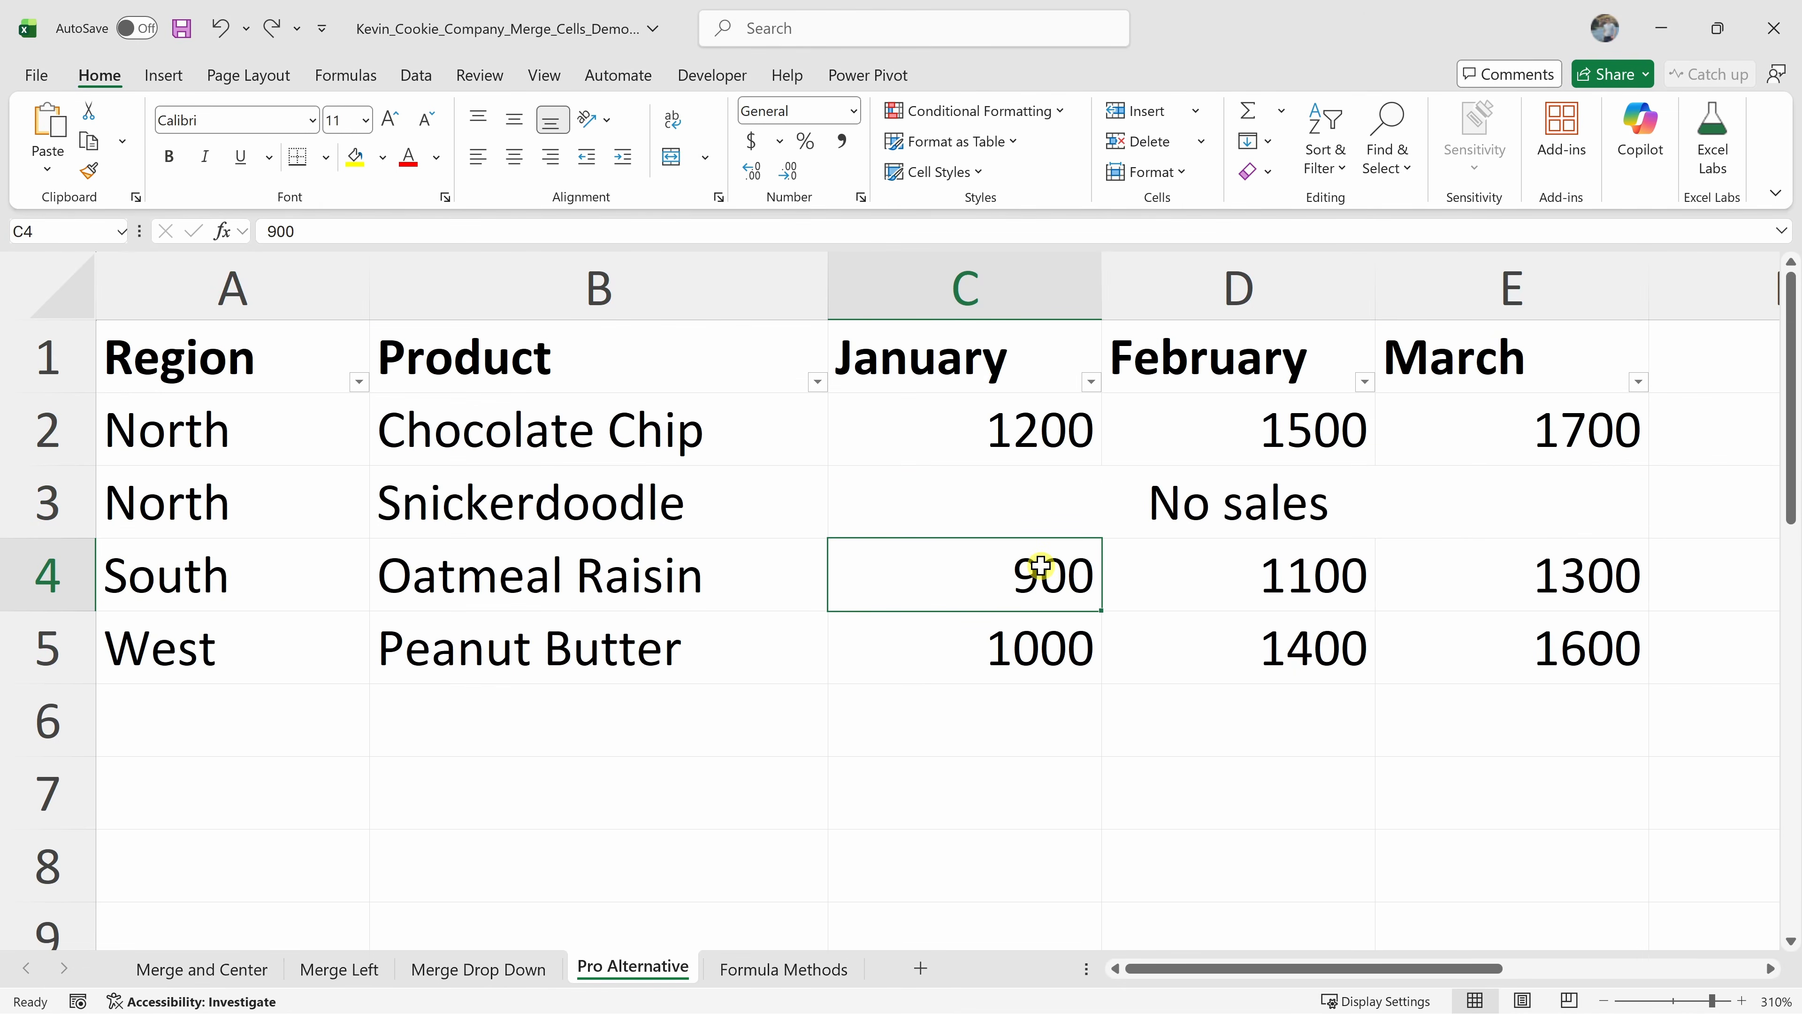
Select ranges around the merged No sales cells in row 3 to examine how the selection expands
{"action": "left_click_drag", "start_coordinate": [358, 490], "coordinate": [728, 777]}
{"action": "left_click", "coordinate": [700, 748]}
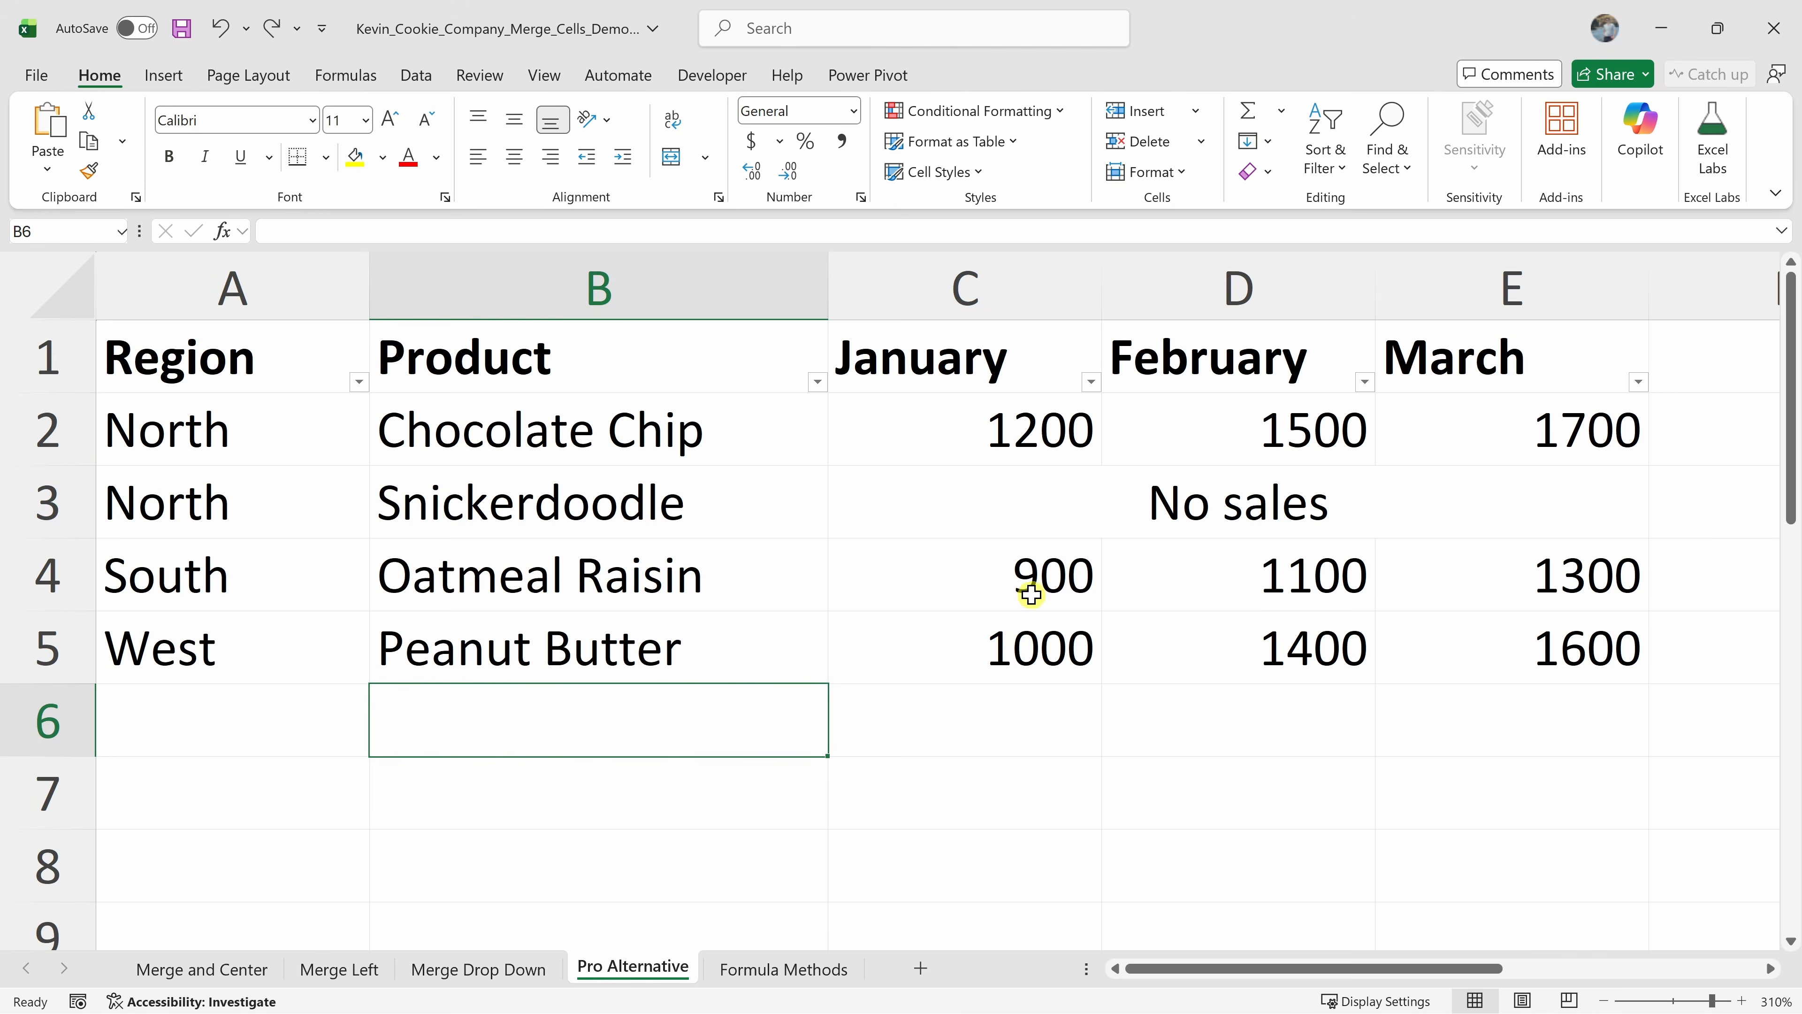
{"action": "left_click", "coordinate": [1034, 503]}
{"action": "left_click_drag", "start_coordinate": [1007, 425], "coordinate": [1046, 504]}
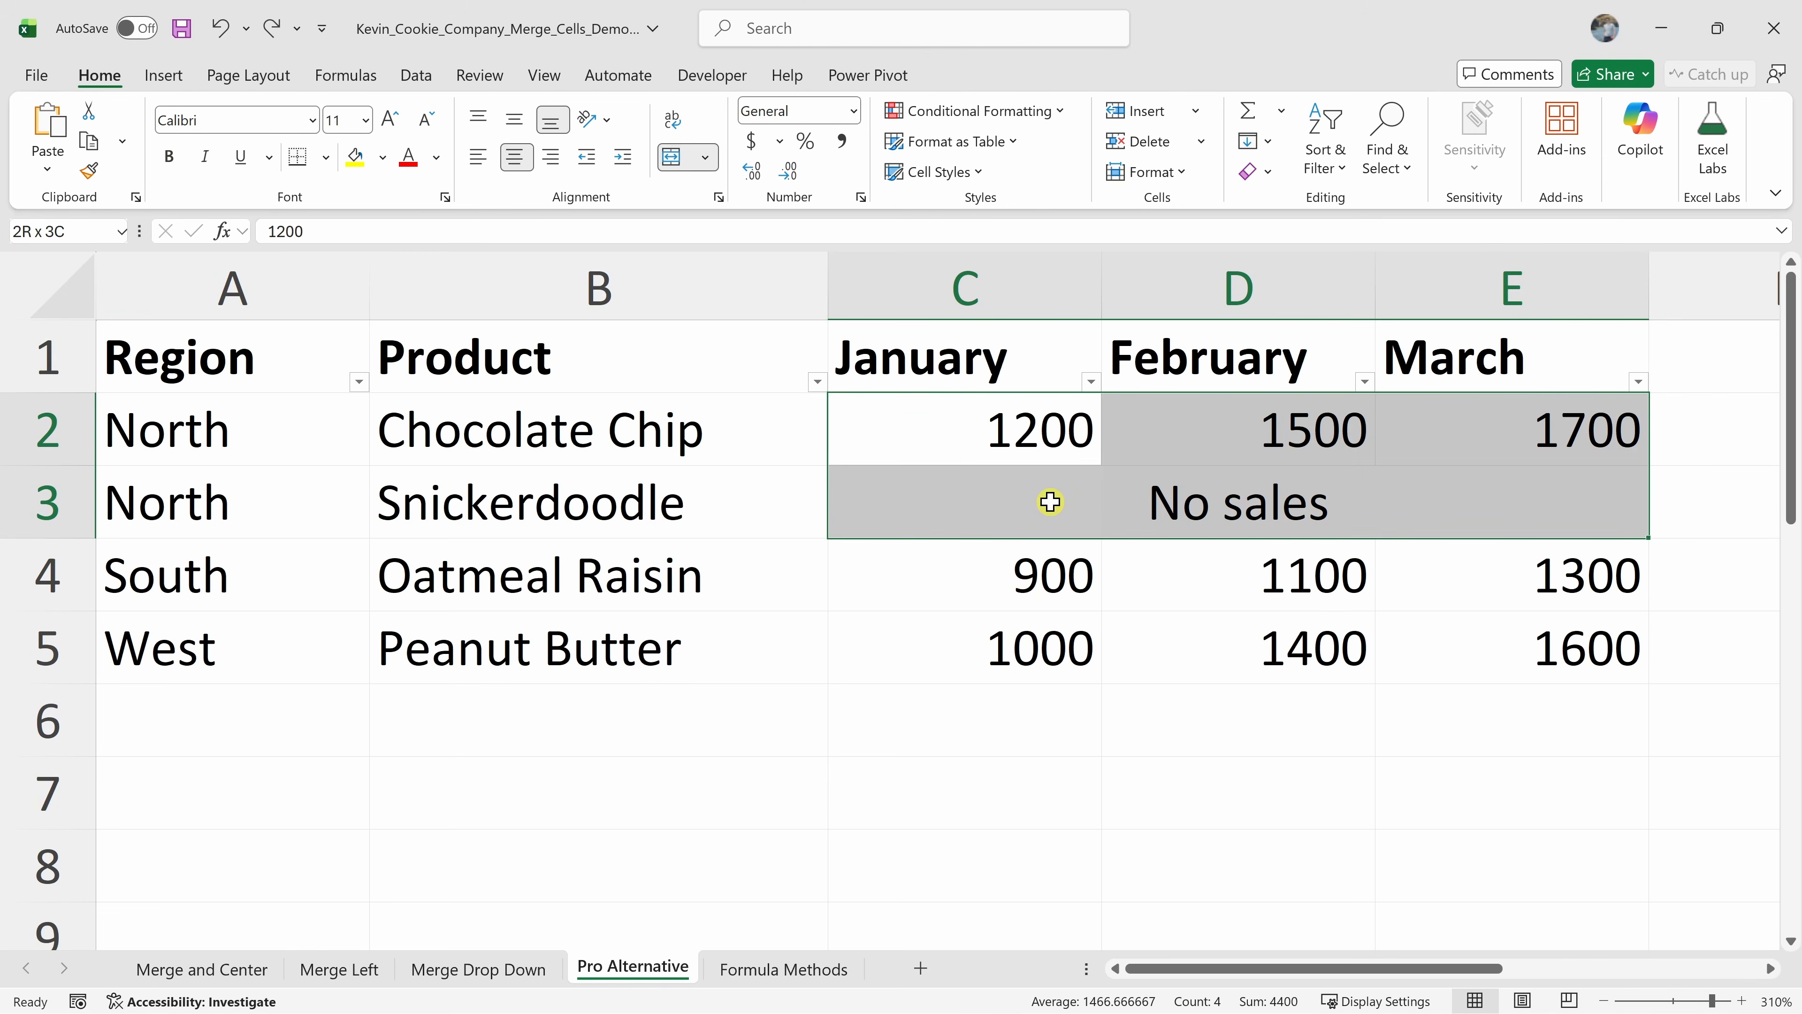
Unmerge the No sales cells C3:E3 in the Snickerdoodle row
{"action": "left_click", "coordinate": [1038, 578]}
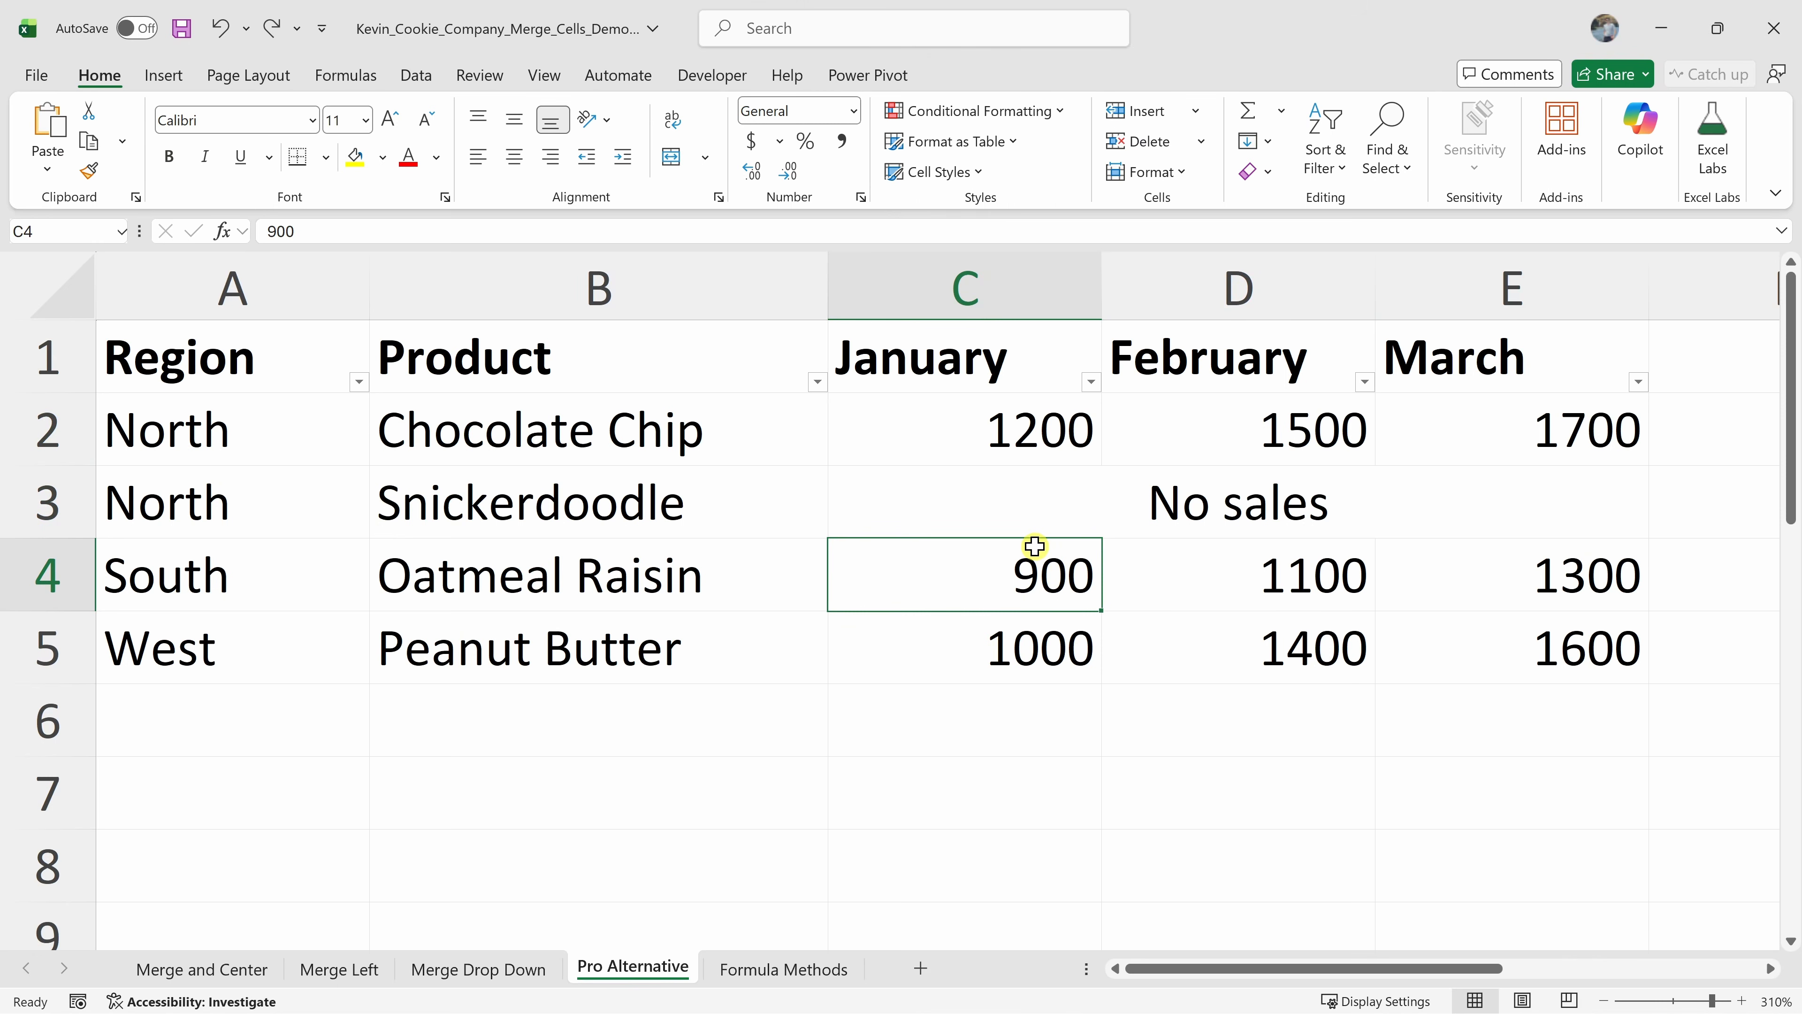
{"action": "left_click", "coordinate": [1048, 512]}
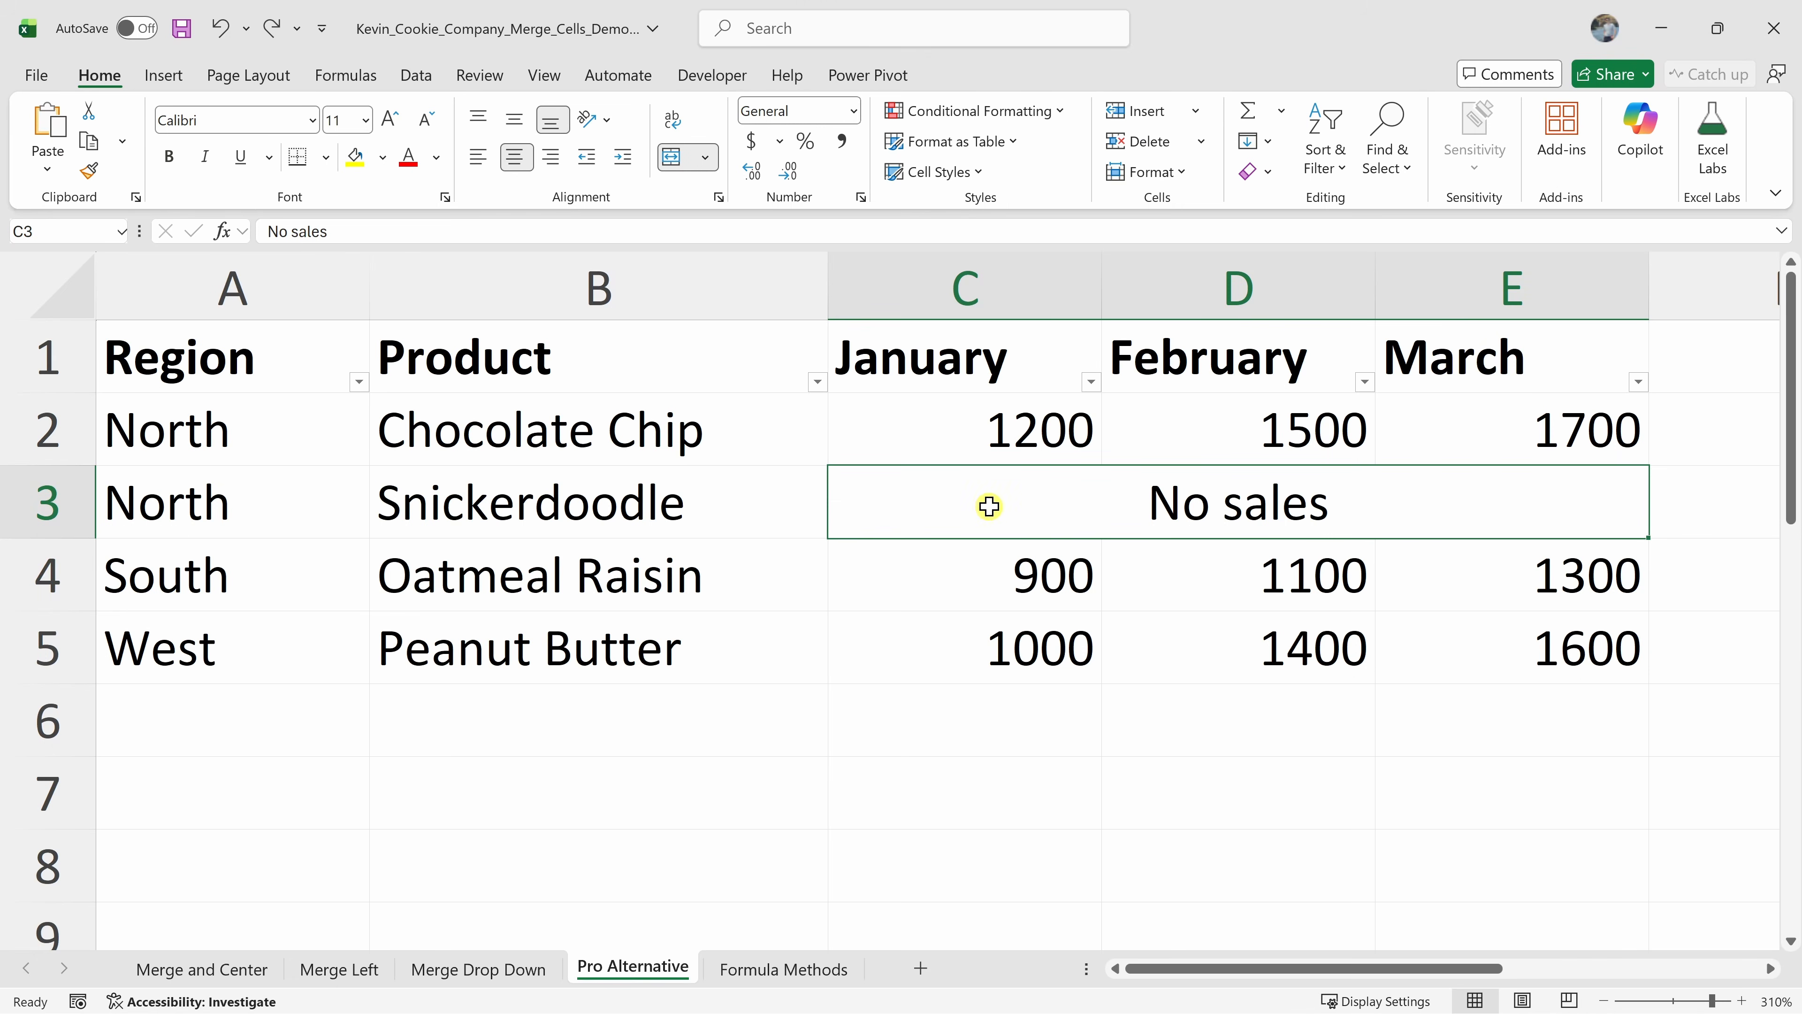
{"action": "left_click", "coordinate": [672, 158]}
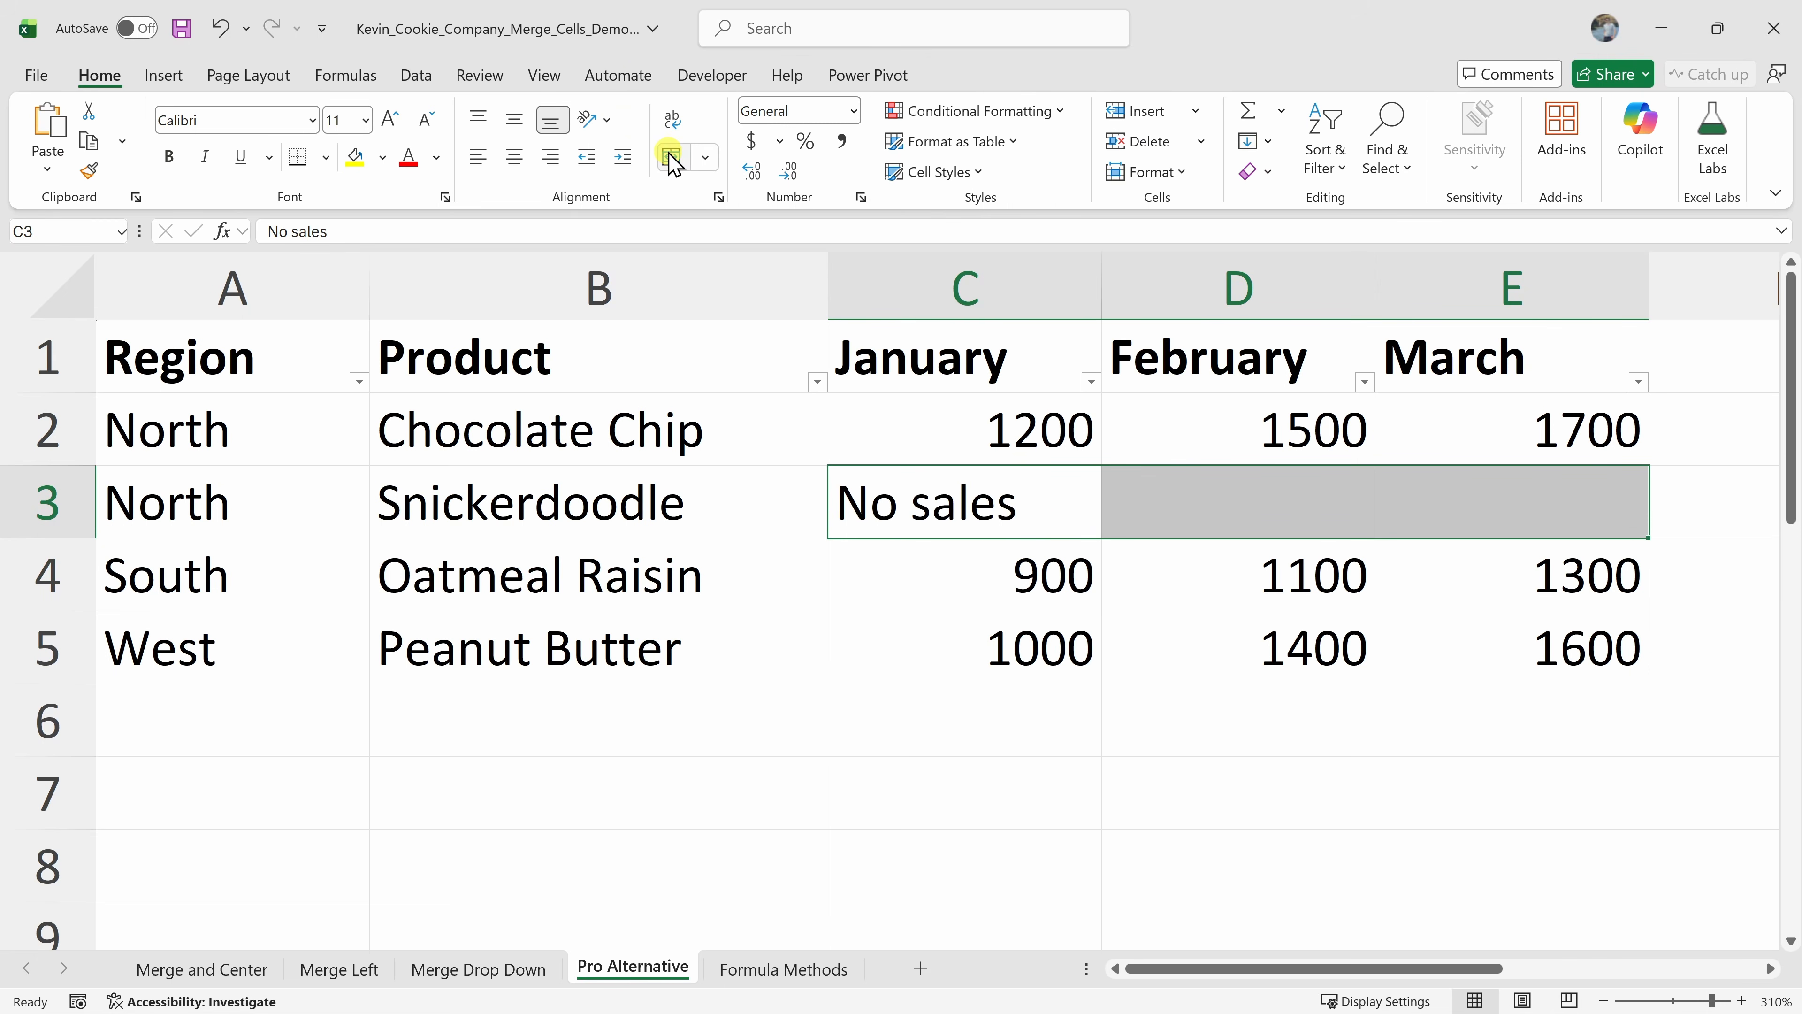
Enter 0 in the January, February and March cells of the Snickerdoodle row
{"action": "left_click", "coordinate": [1025, 506]}
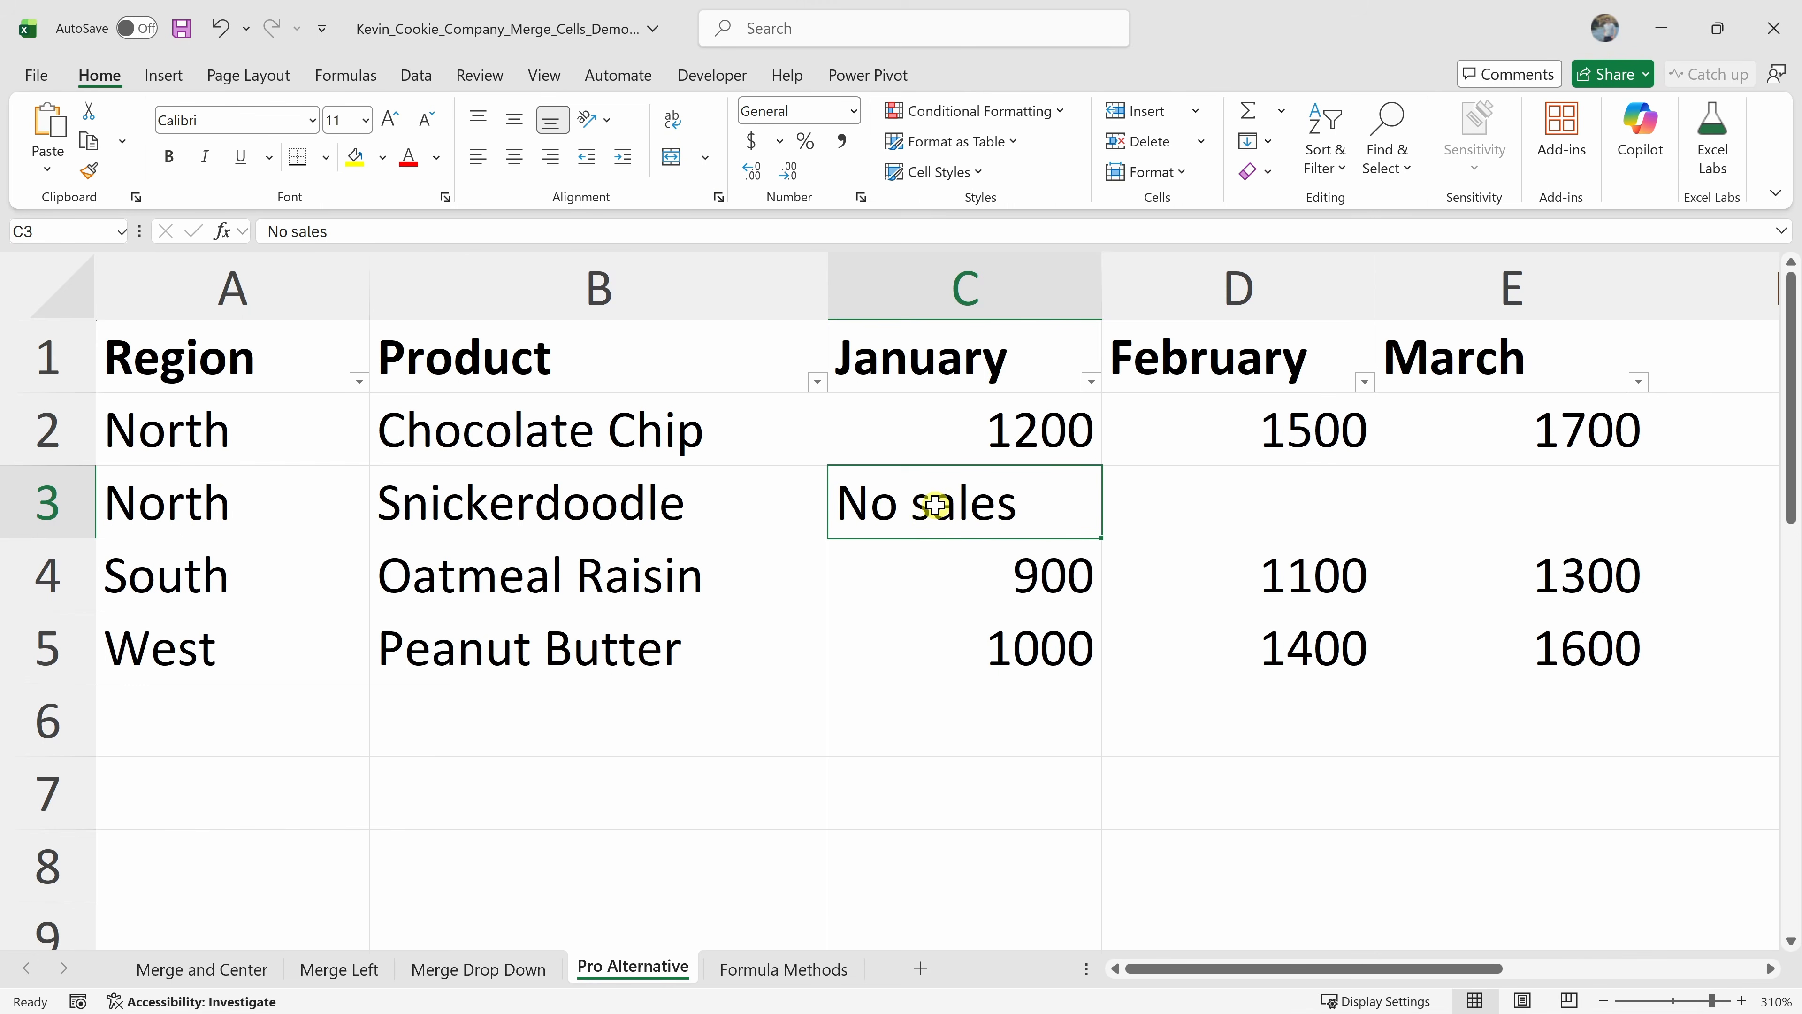
{"action": "type", "text": "0"}
{"action": "left_click", "coordinate": [1235, 497]}
{"action": "type", "text": "0"}
{"action": "left_click", "coordinate": [1437, 497]}
{"action": "type", "text": "0"}
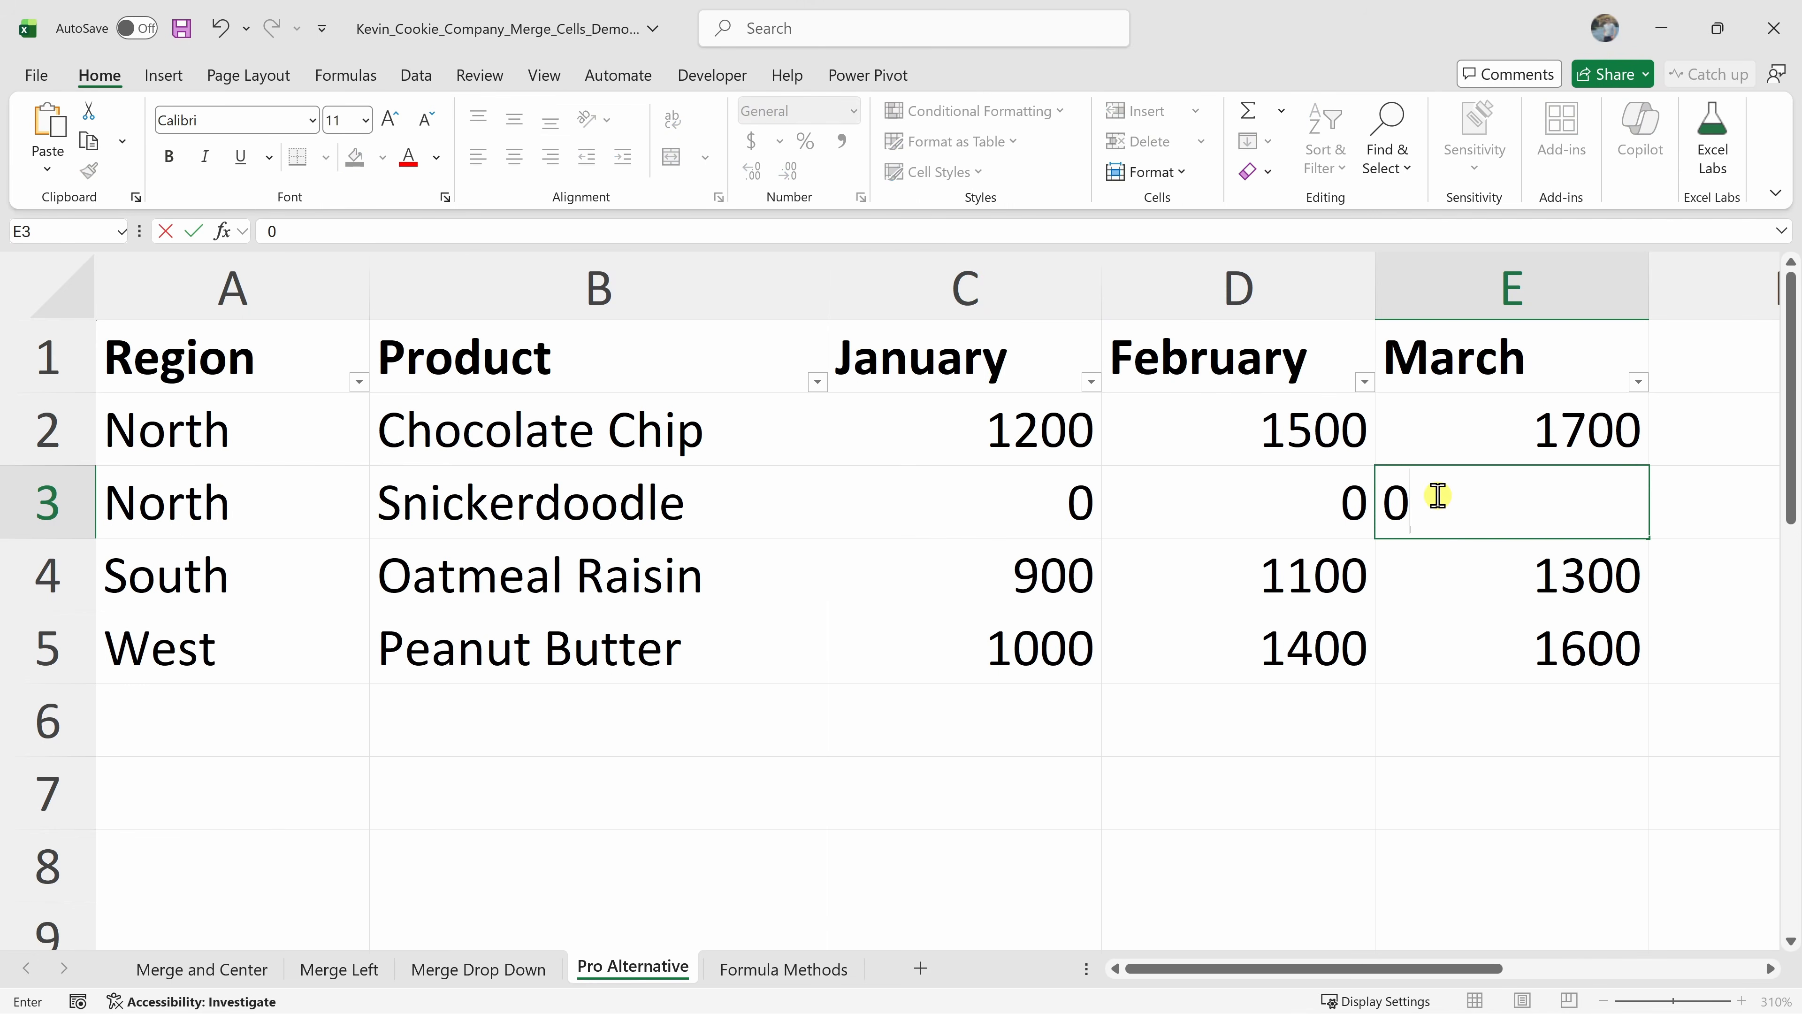
{"action": "left_click", "coordinate": [1334, 498]}
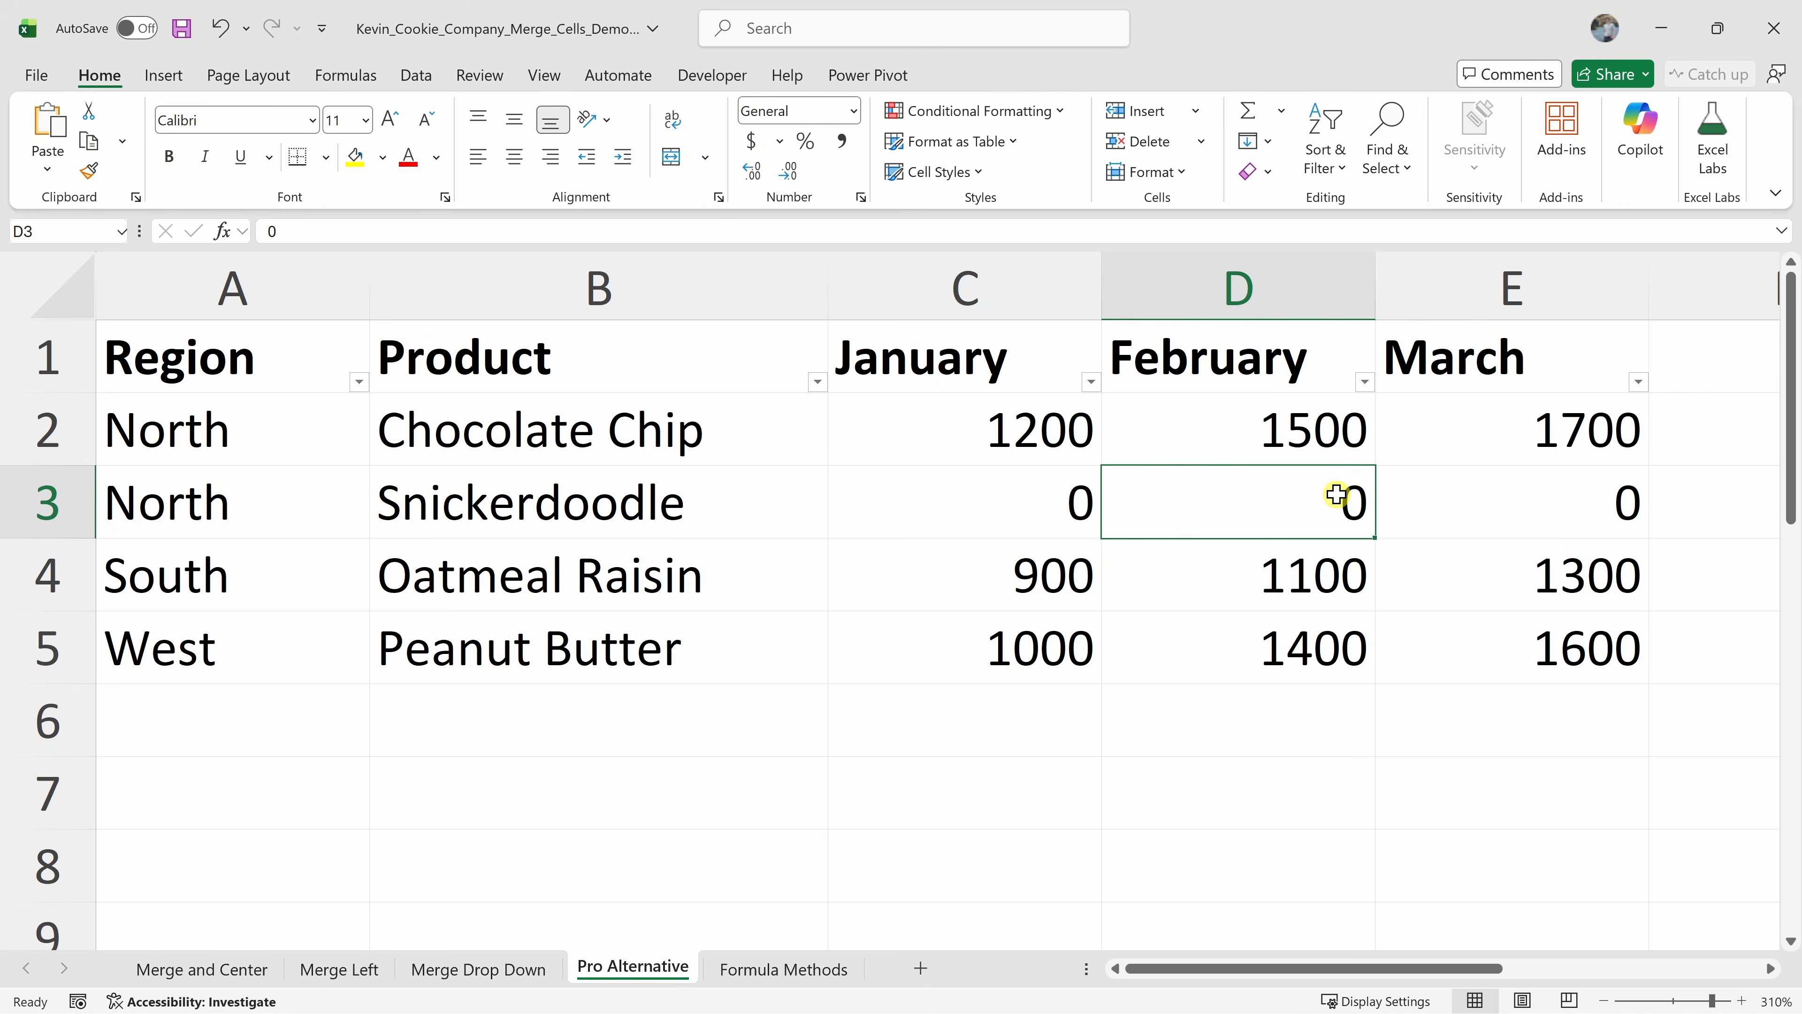
Clear C3:E3 and enter No sales in C3
{"action": "left_click_drag", "start_coordinate": [993, 510], "coordinate": [1485, 519]}
{"action": "key", "text": "Delete"}
{"action": "left_click", "coordinate": [1053, 505]}
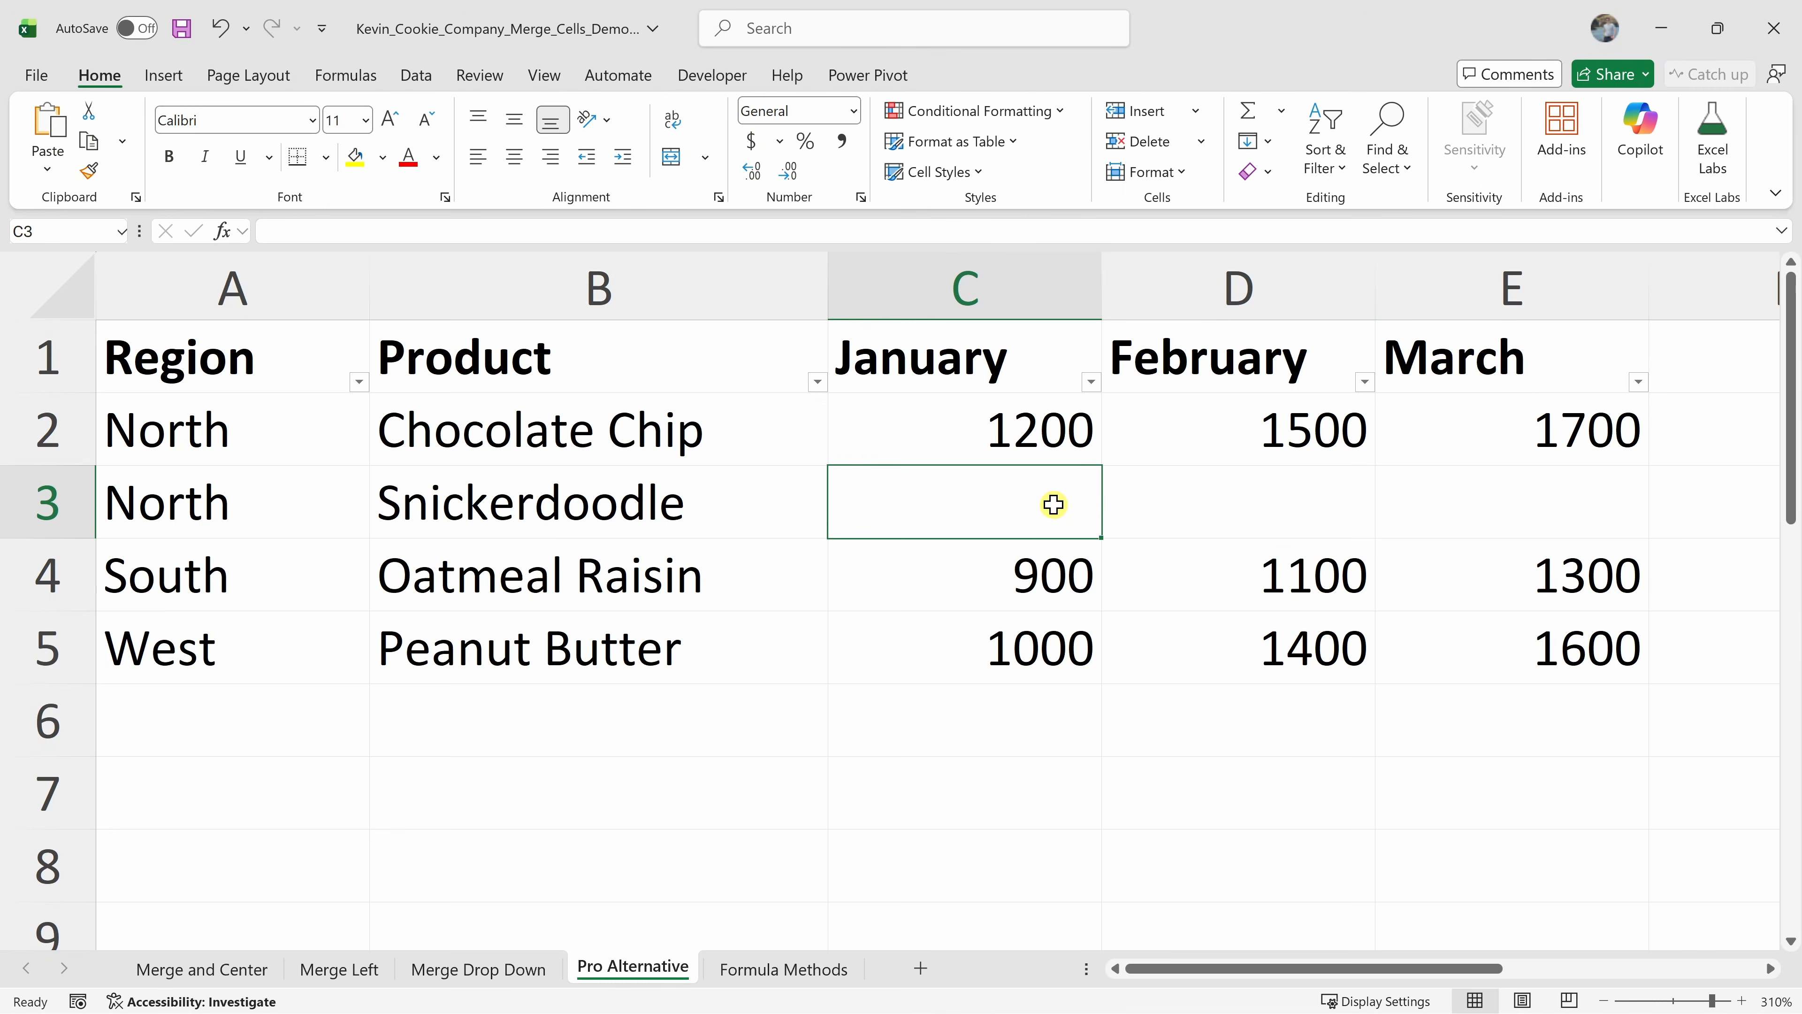
{"action": "type", "text": "No sales"}
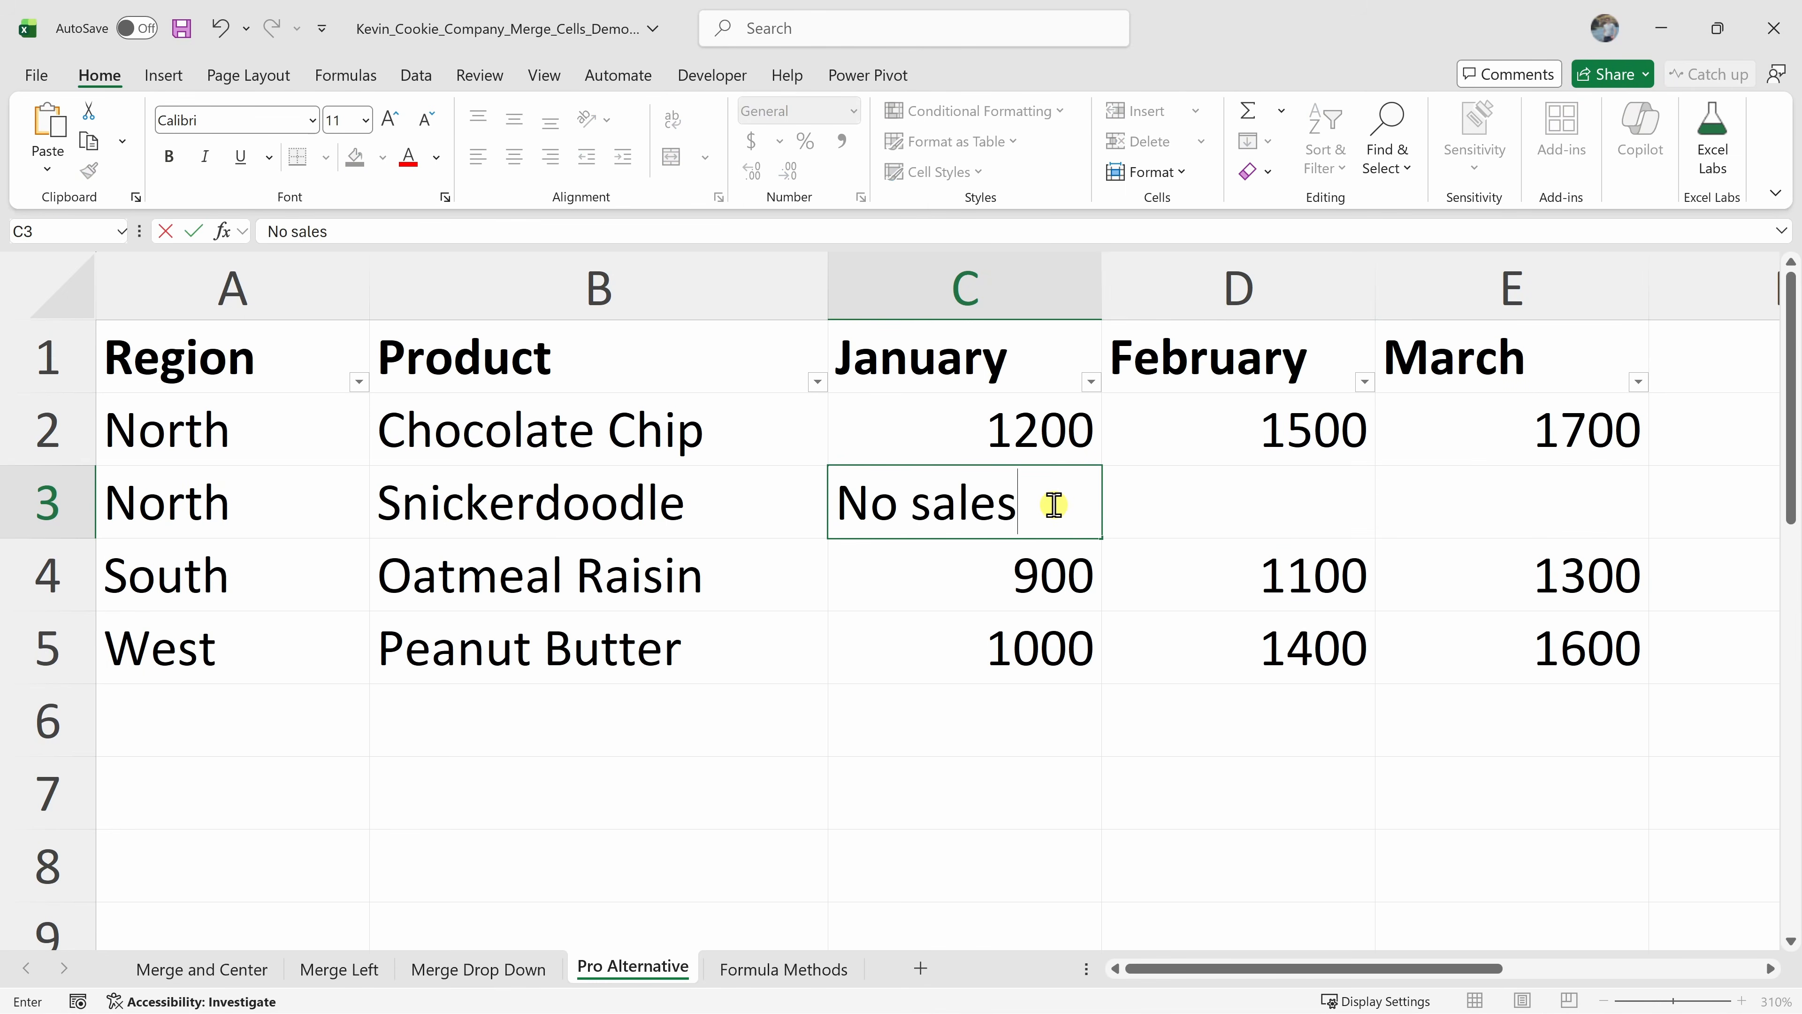
{"action": "left_click", "coordinate": [1163, 488]}
Center the No sales text across C3:E3 using the Center Across Selection alignment in Format Cells
{"action": "left_click_drag", "start_coordinate": [973, 497], "coordinate": [1561, 486]}
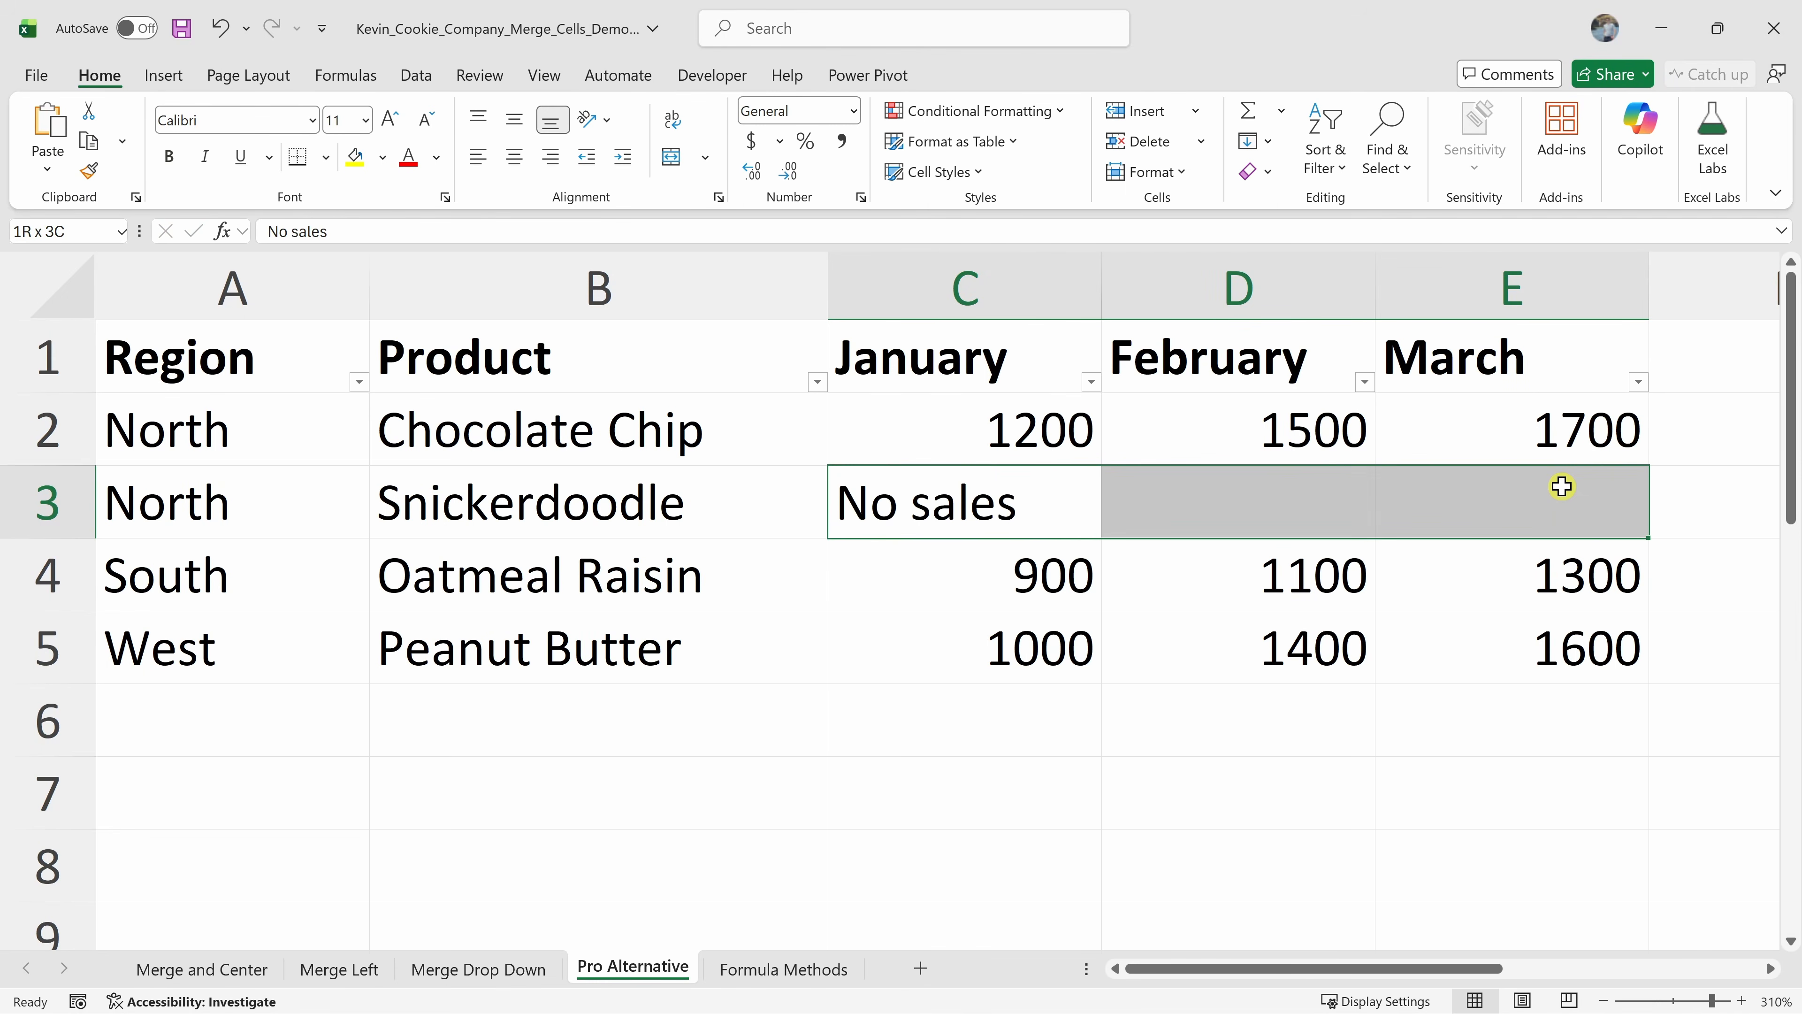
{"action": "right_click", "coordinate": [1047, 501]}
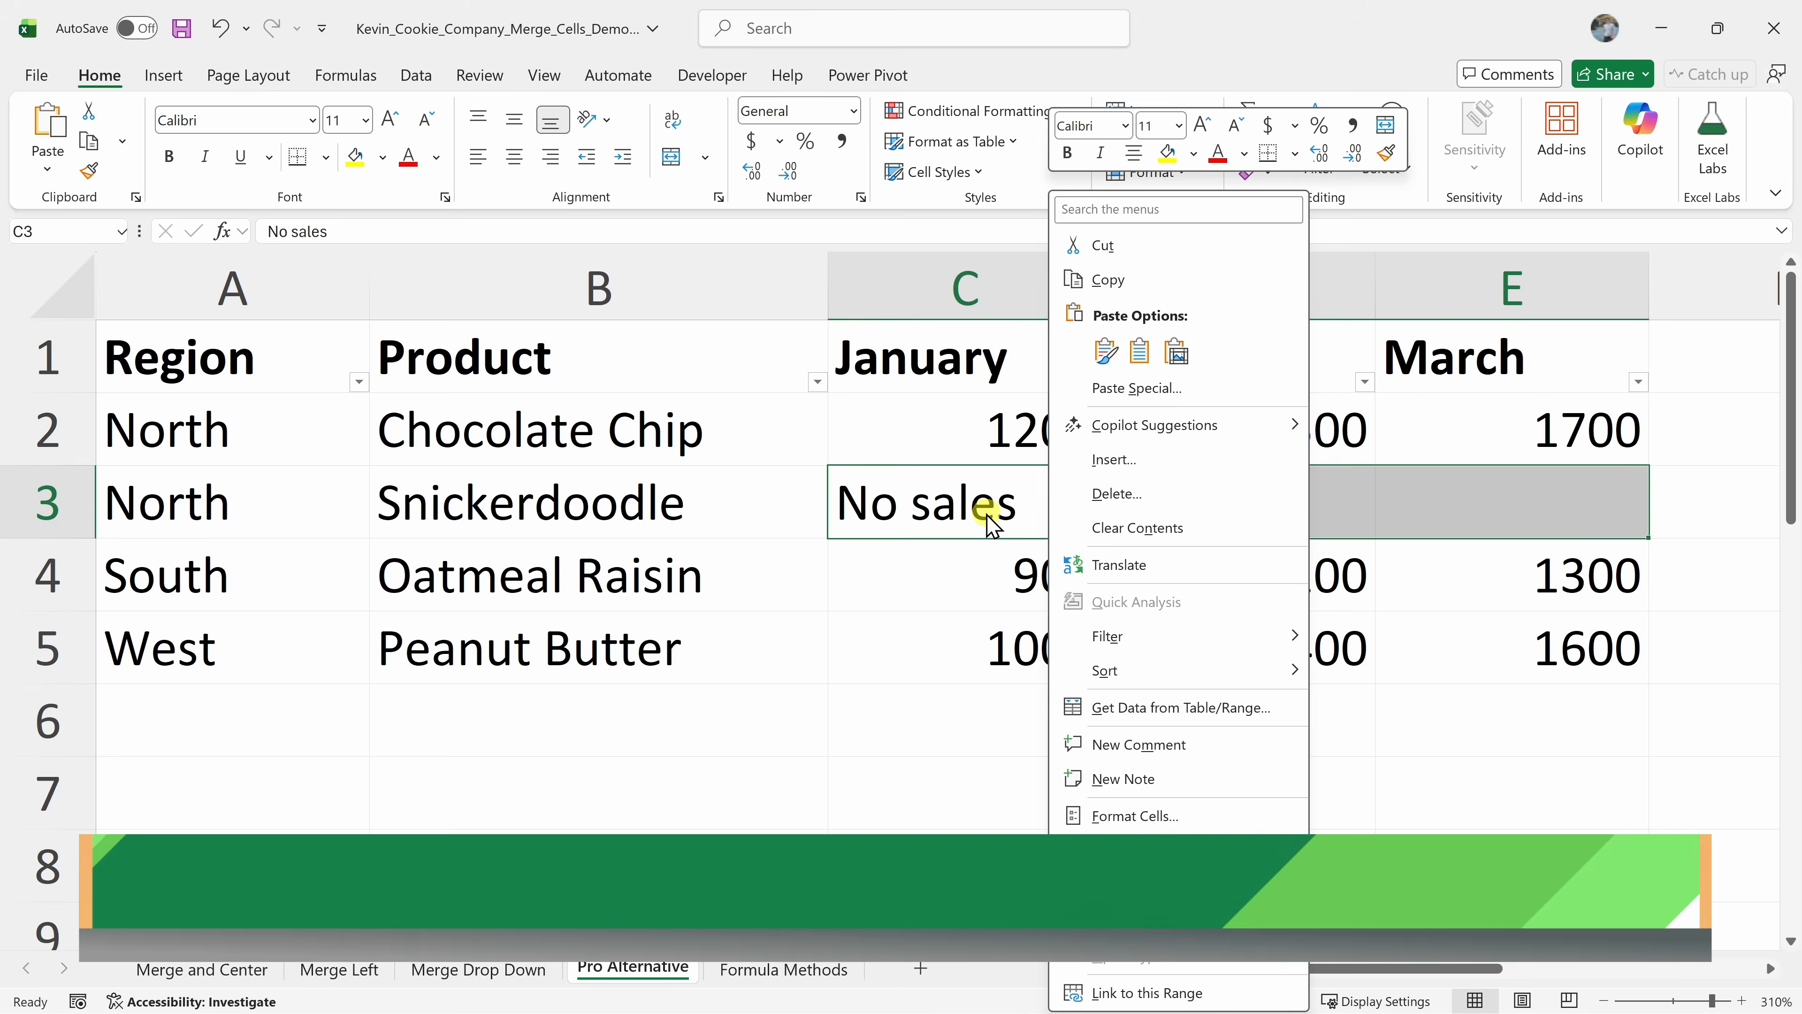
{"action": "key", "text": "Escape"}
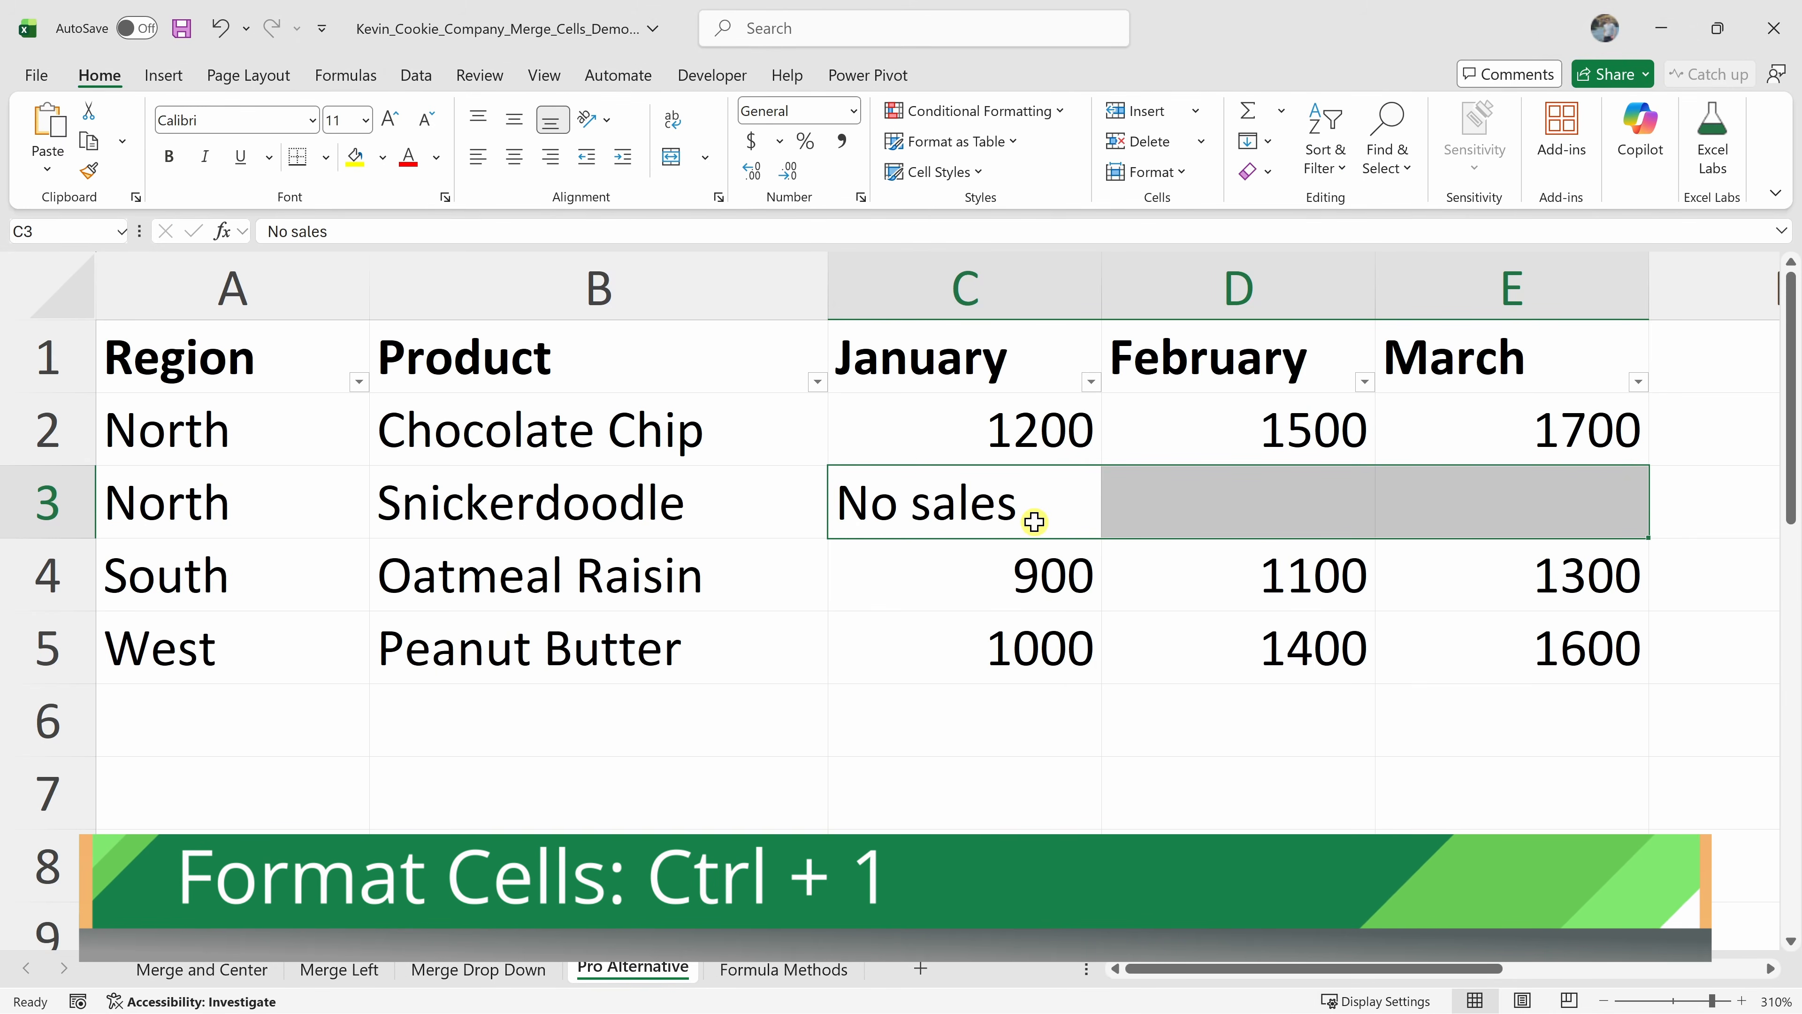
{"action": "key", "text": "ctrl+1"}
{"action": "left_click_drag", "start_coordinate": [1027, 471], "coordinate": [875, 307]}
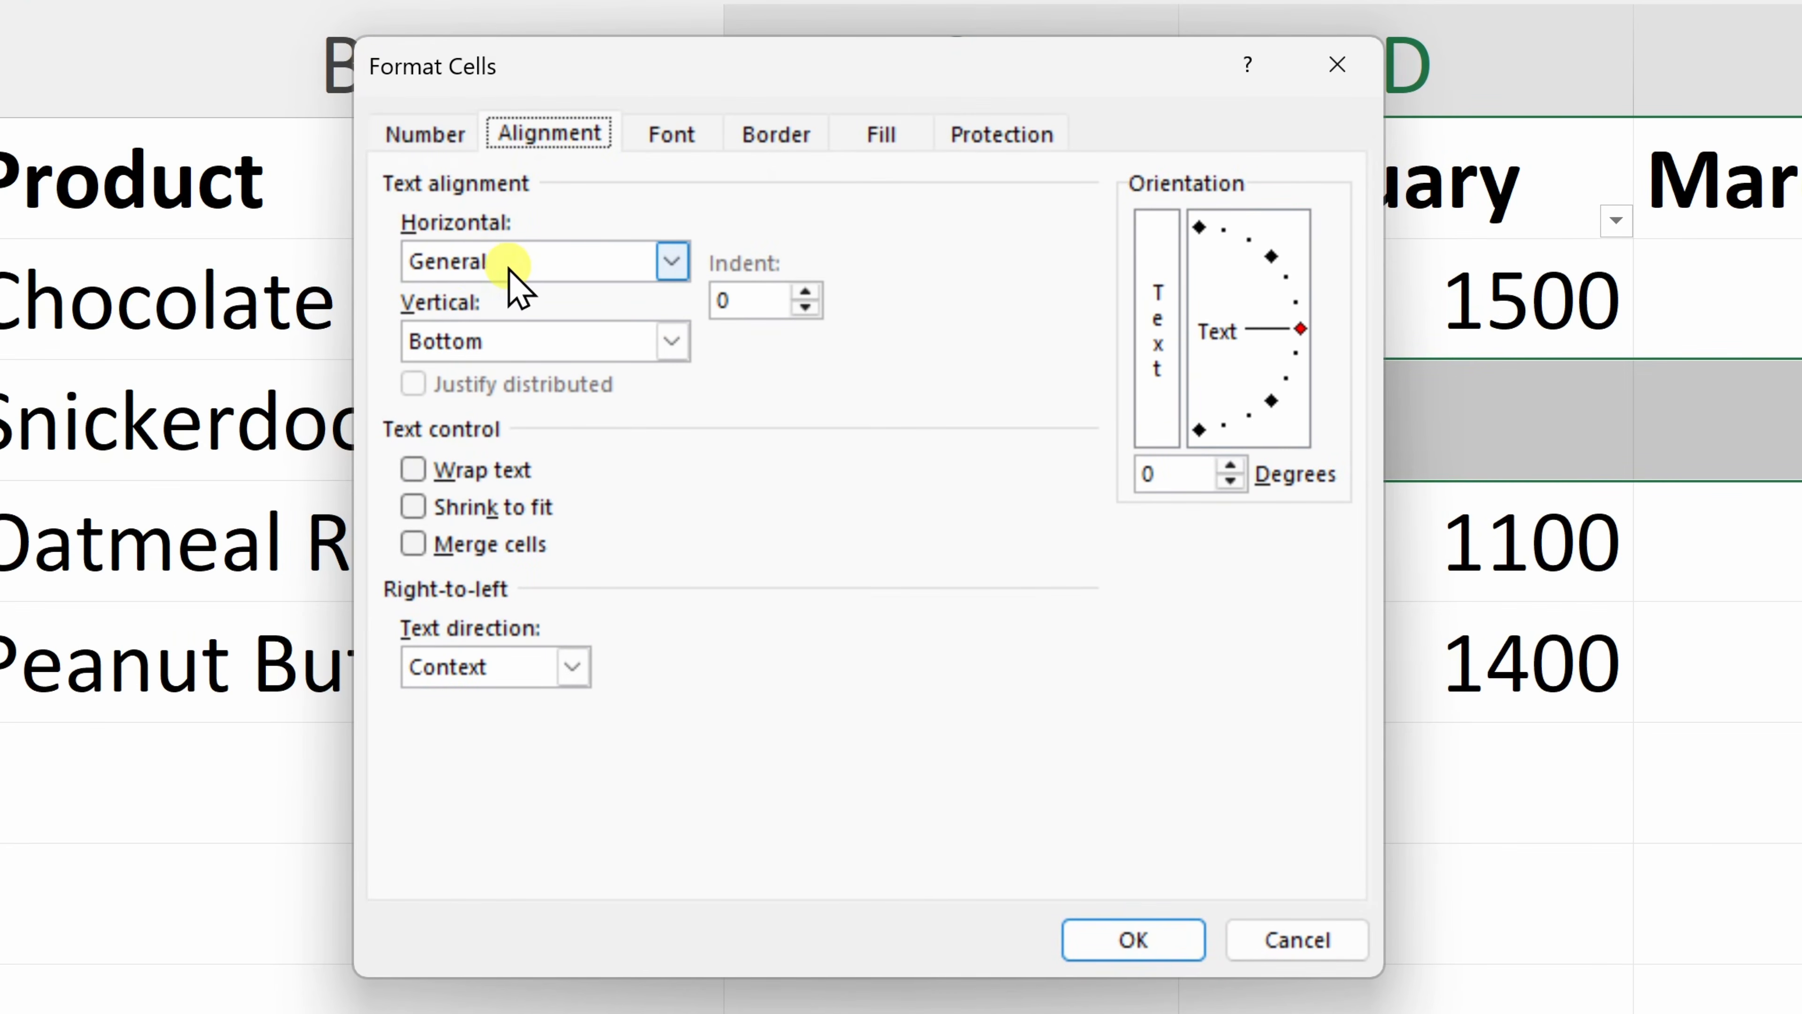
{"action": "left_click", "coordinate": [526, 263]}
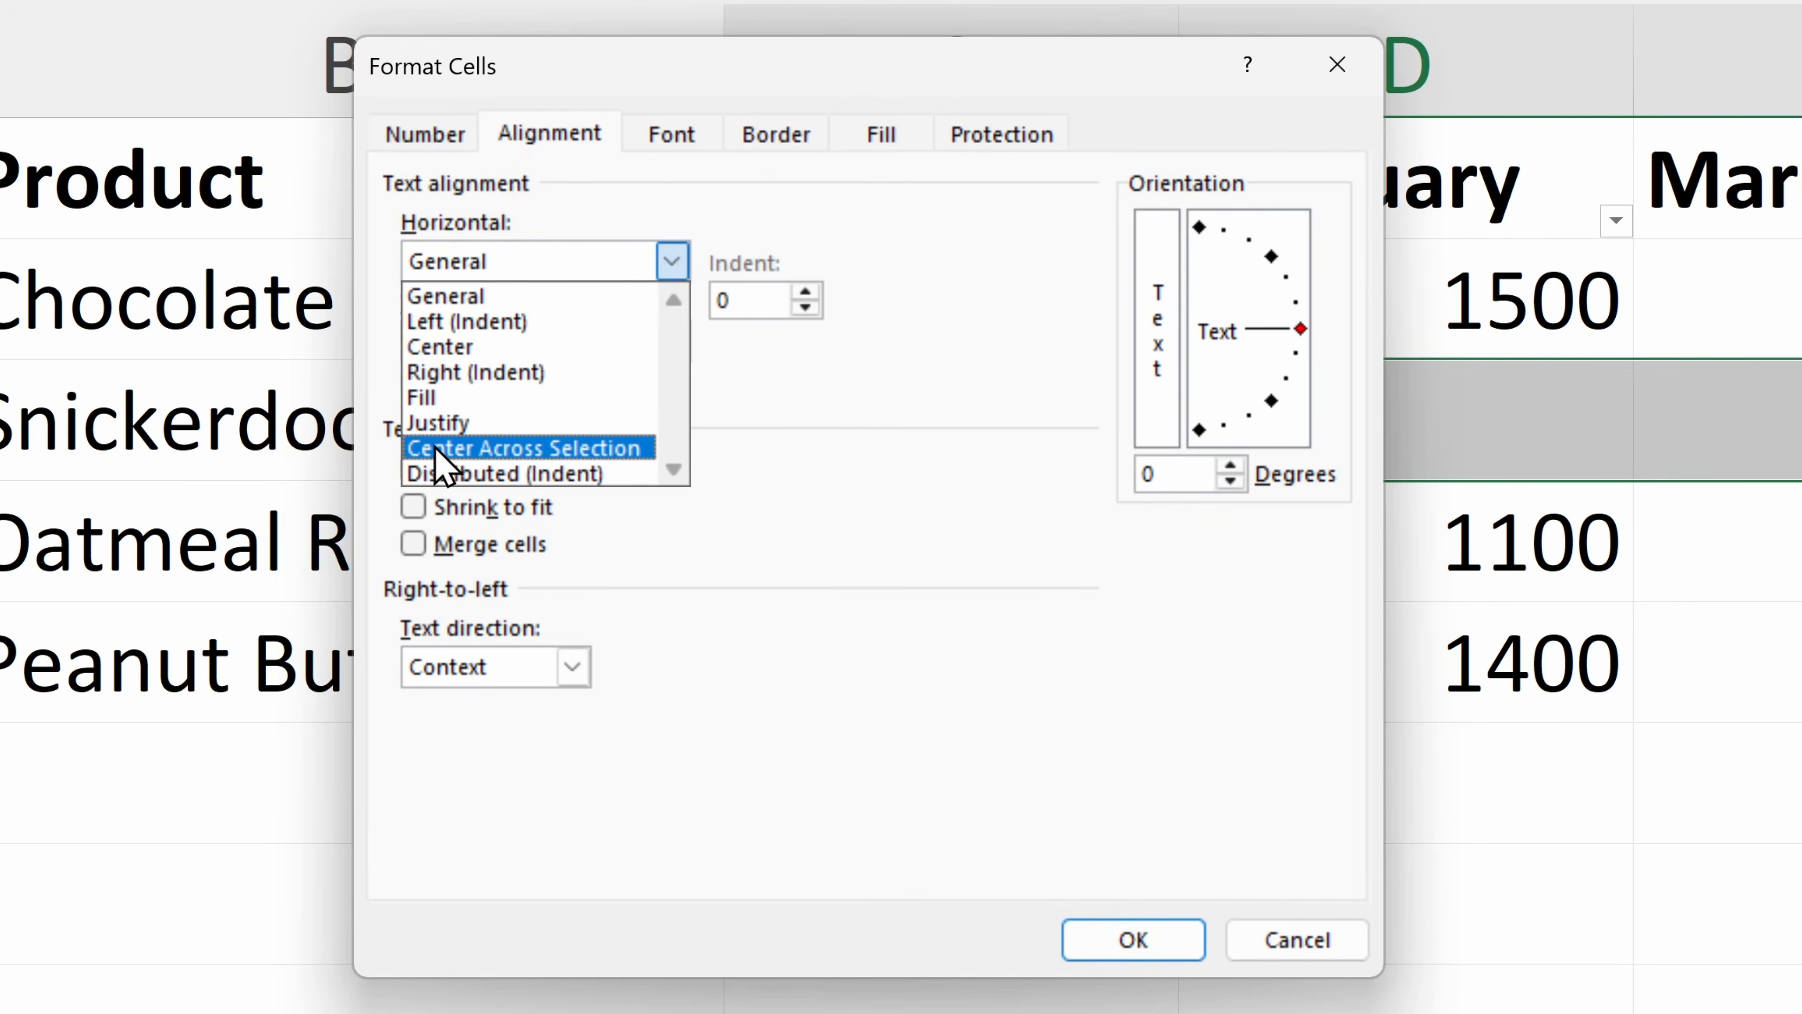
{"action": "left_click", "coordinate": [551, 453]}
{"action": "left_click", "coordinate": [1151, 937]}
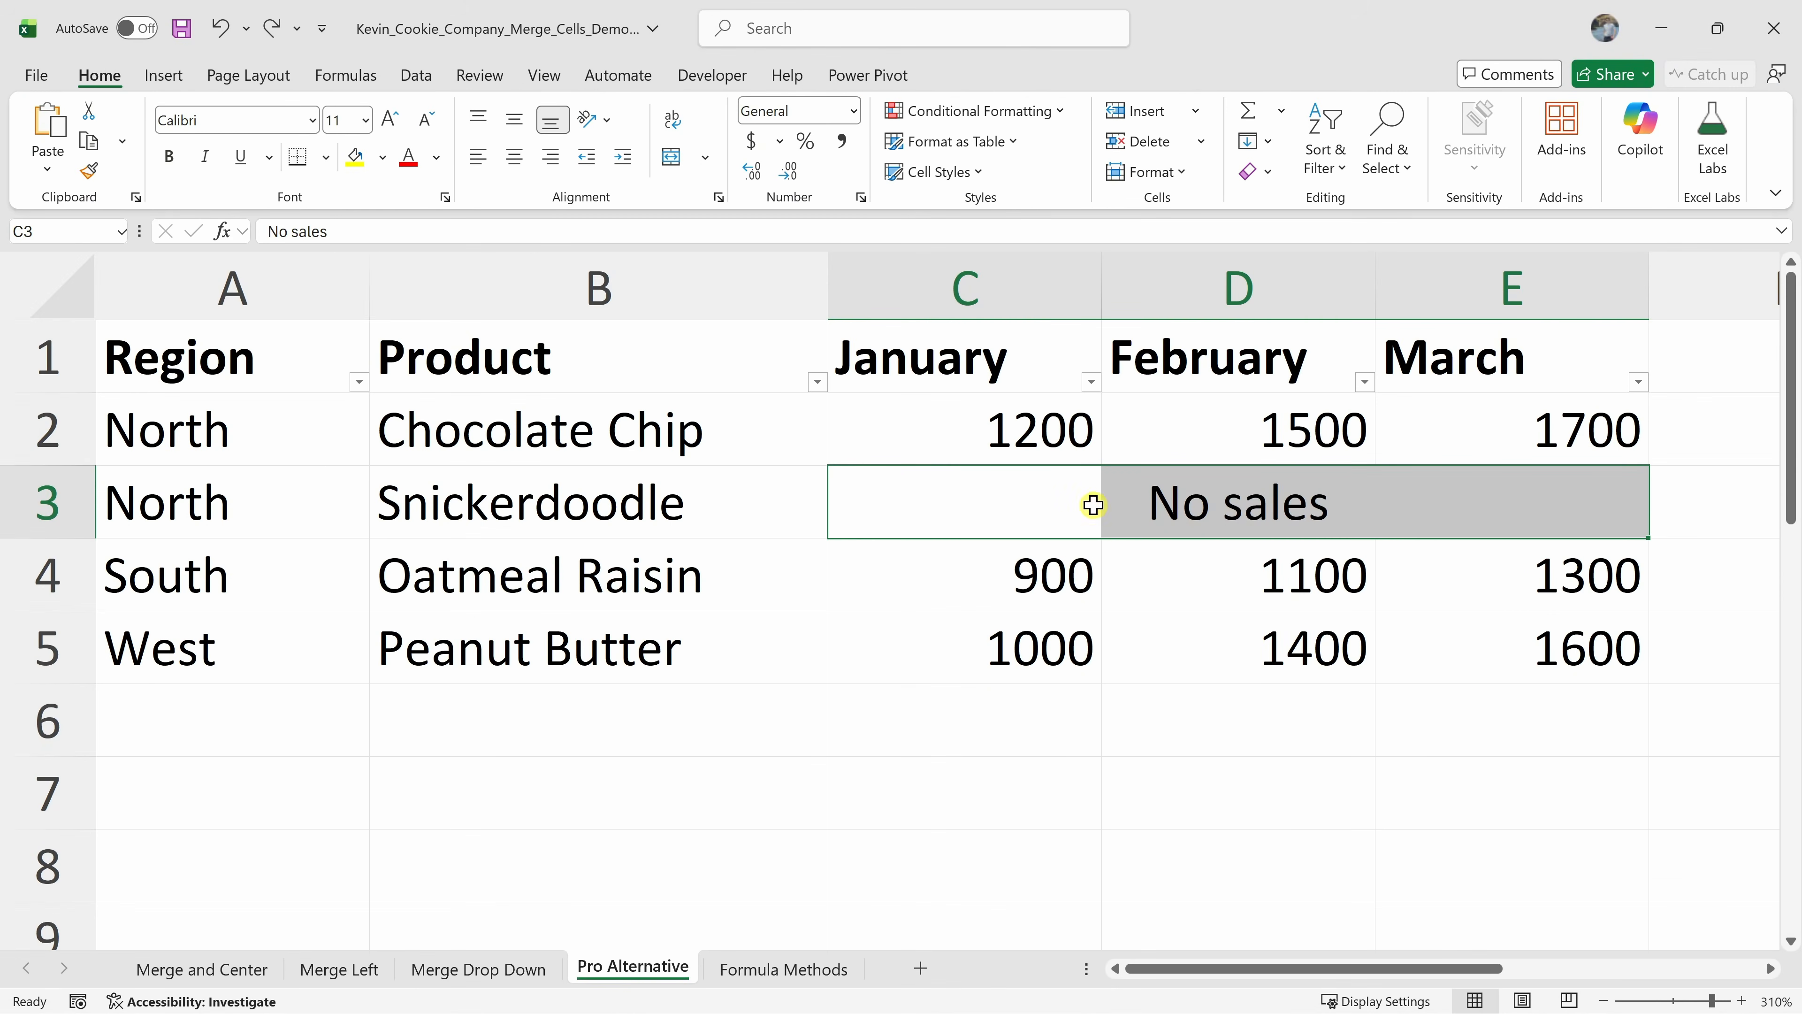
Check the individual row 3 cells, then sort the table by January from smallest to largest
{"action": "left_click", "coordinate": [1416, 518]}
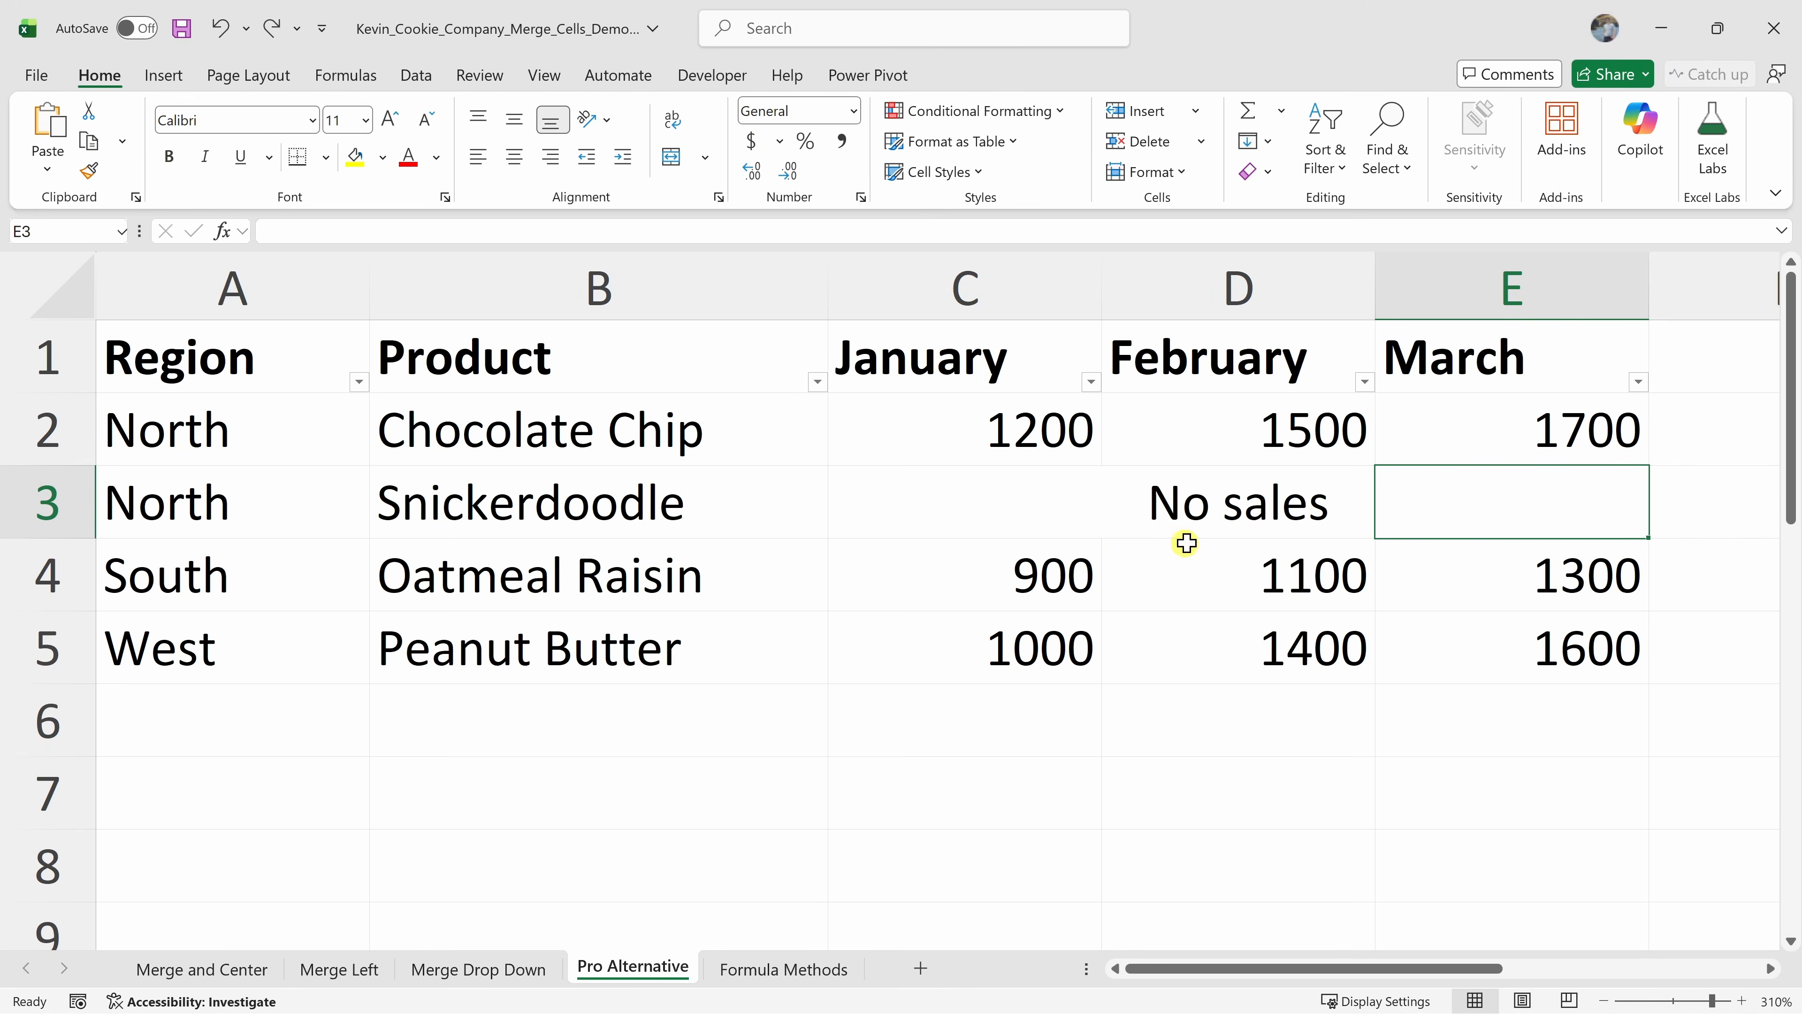
{"action": "left_click", "coordinate": [1058, 516]}
{"action": "left_click", "coordinate": [1235, 514]}
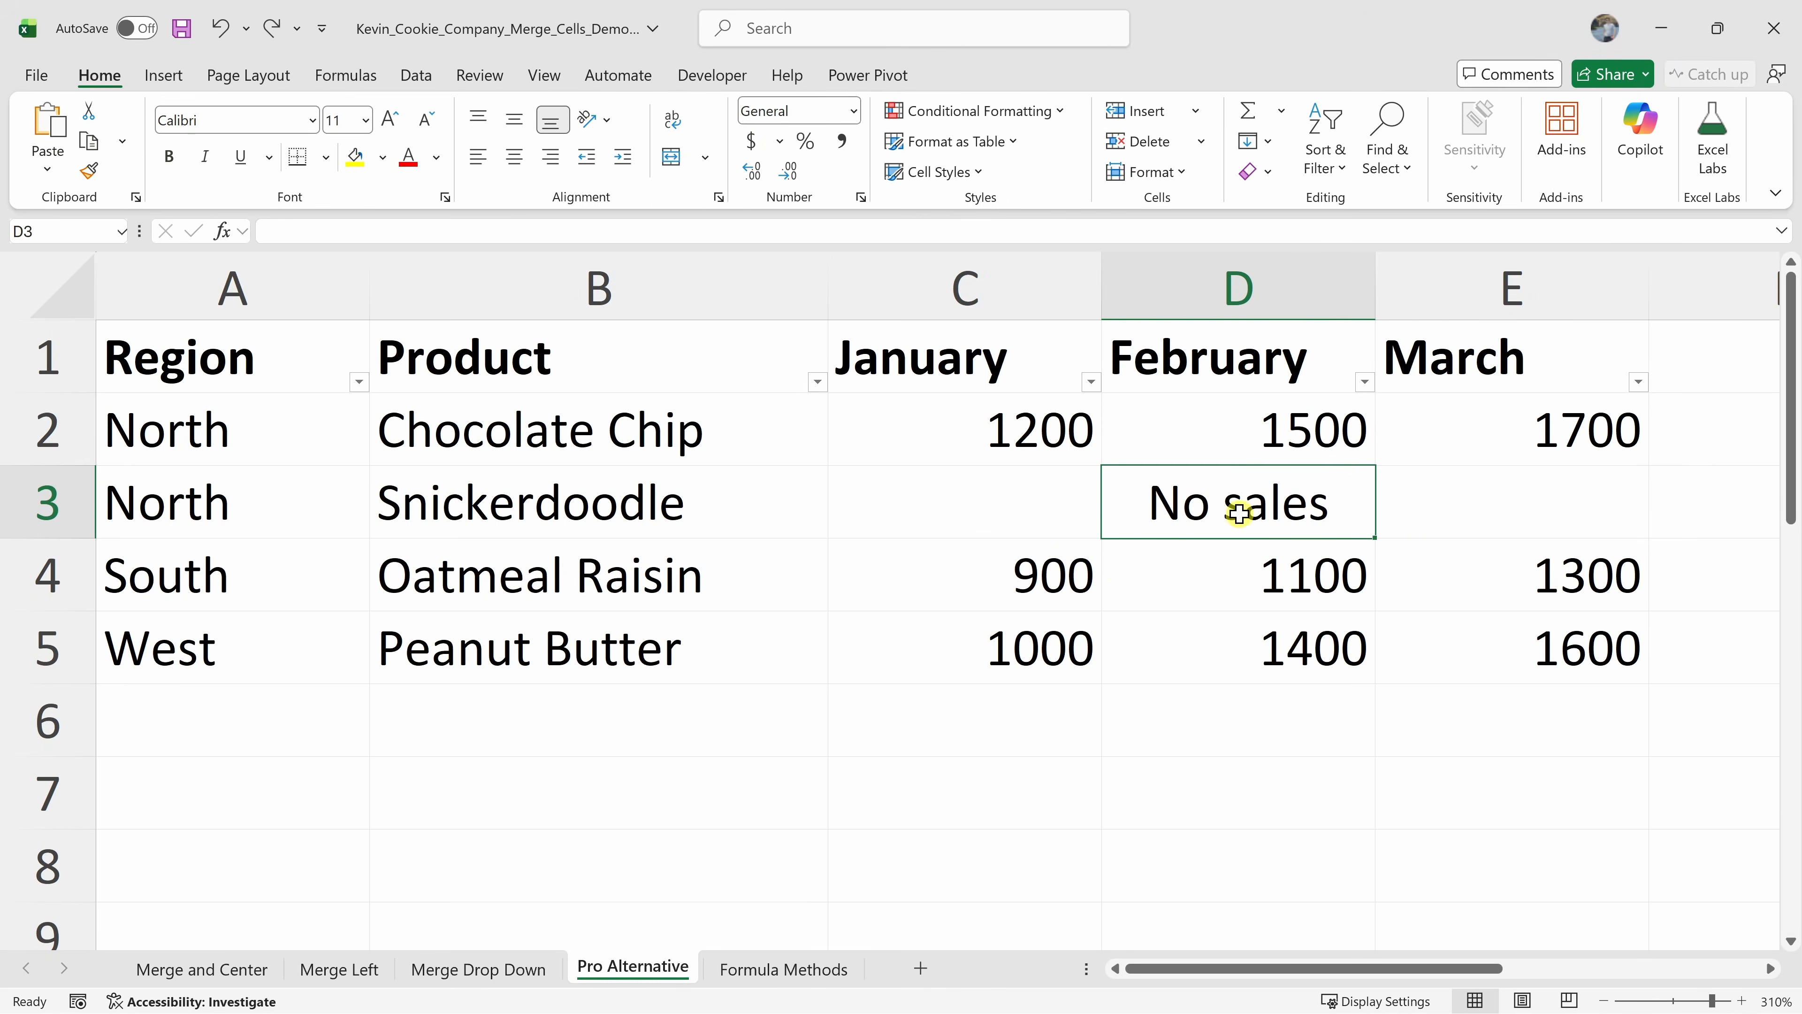
{"action": "left_click", "coordinate": [1498, 503]}
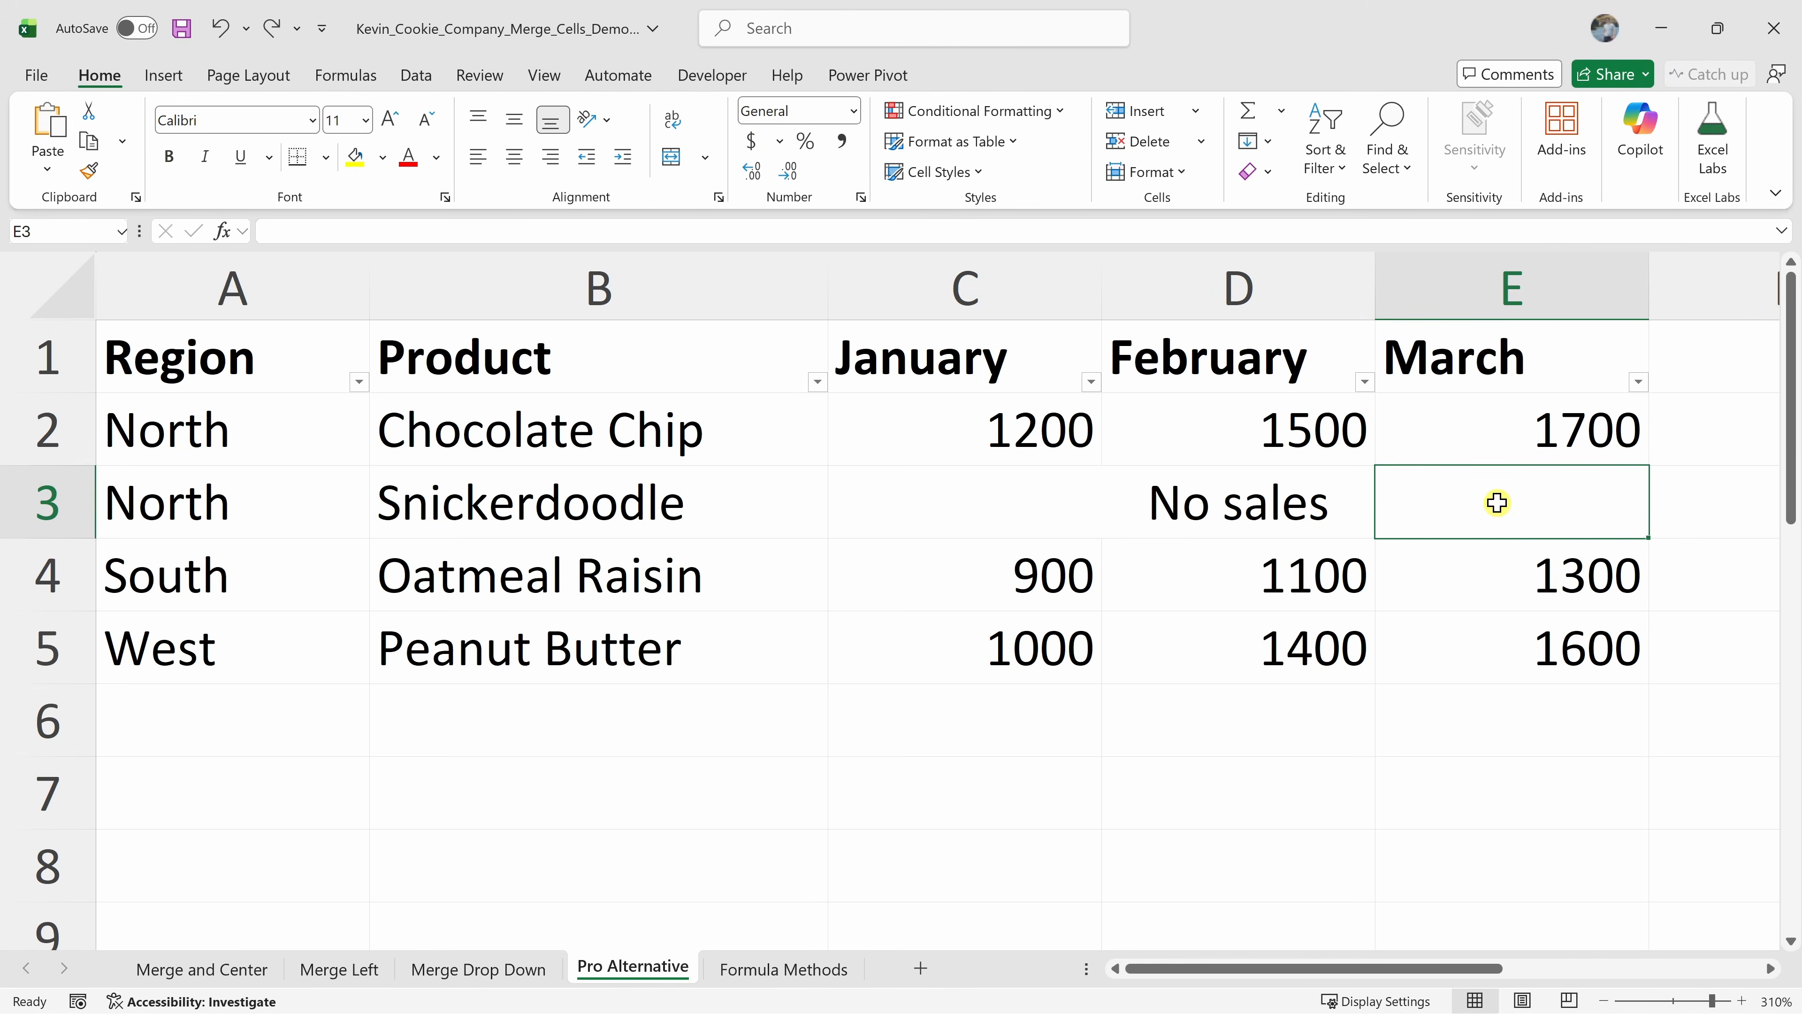
{"action": "left_click", "coordinate": [1091, 382]}
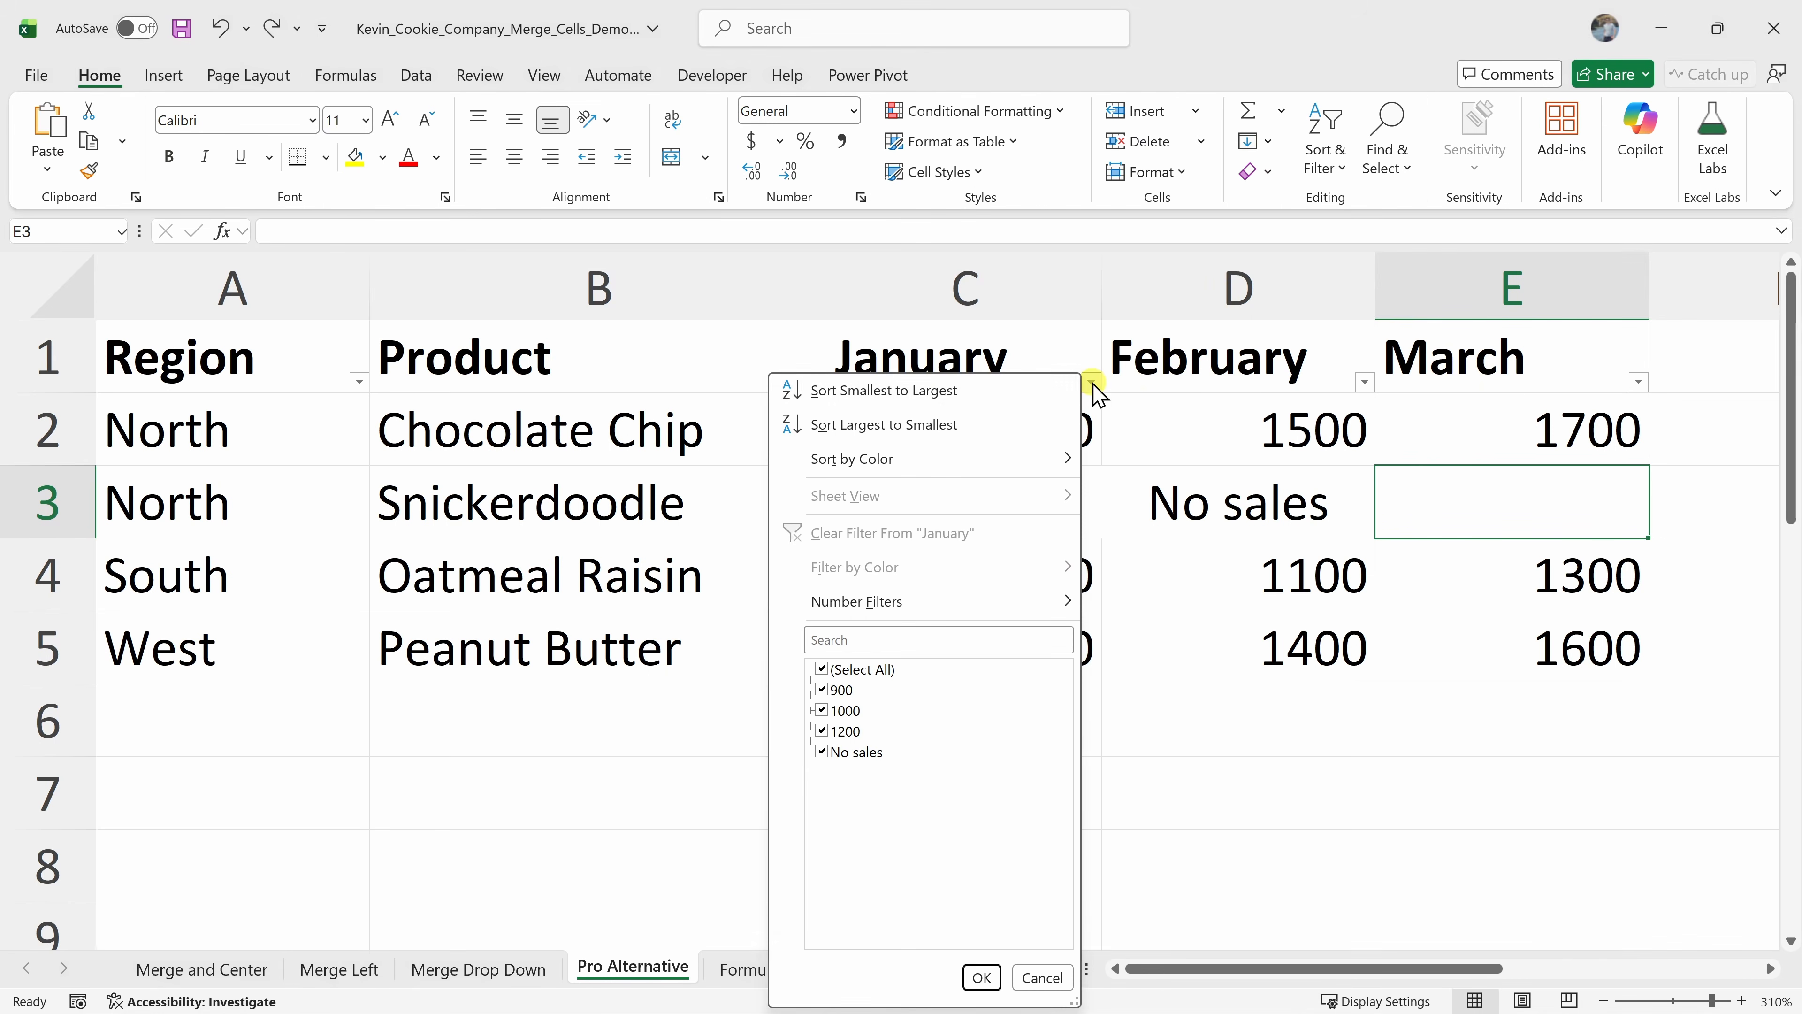
{"action": "left_click", "coordinate": [993, 404]}
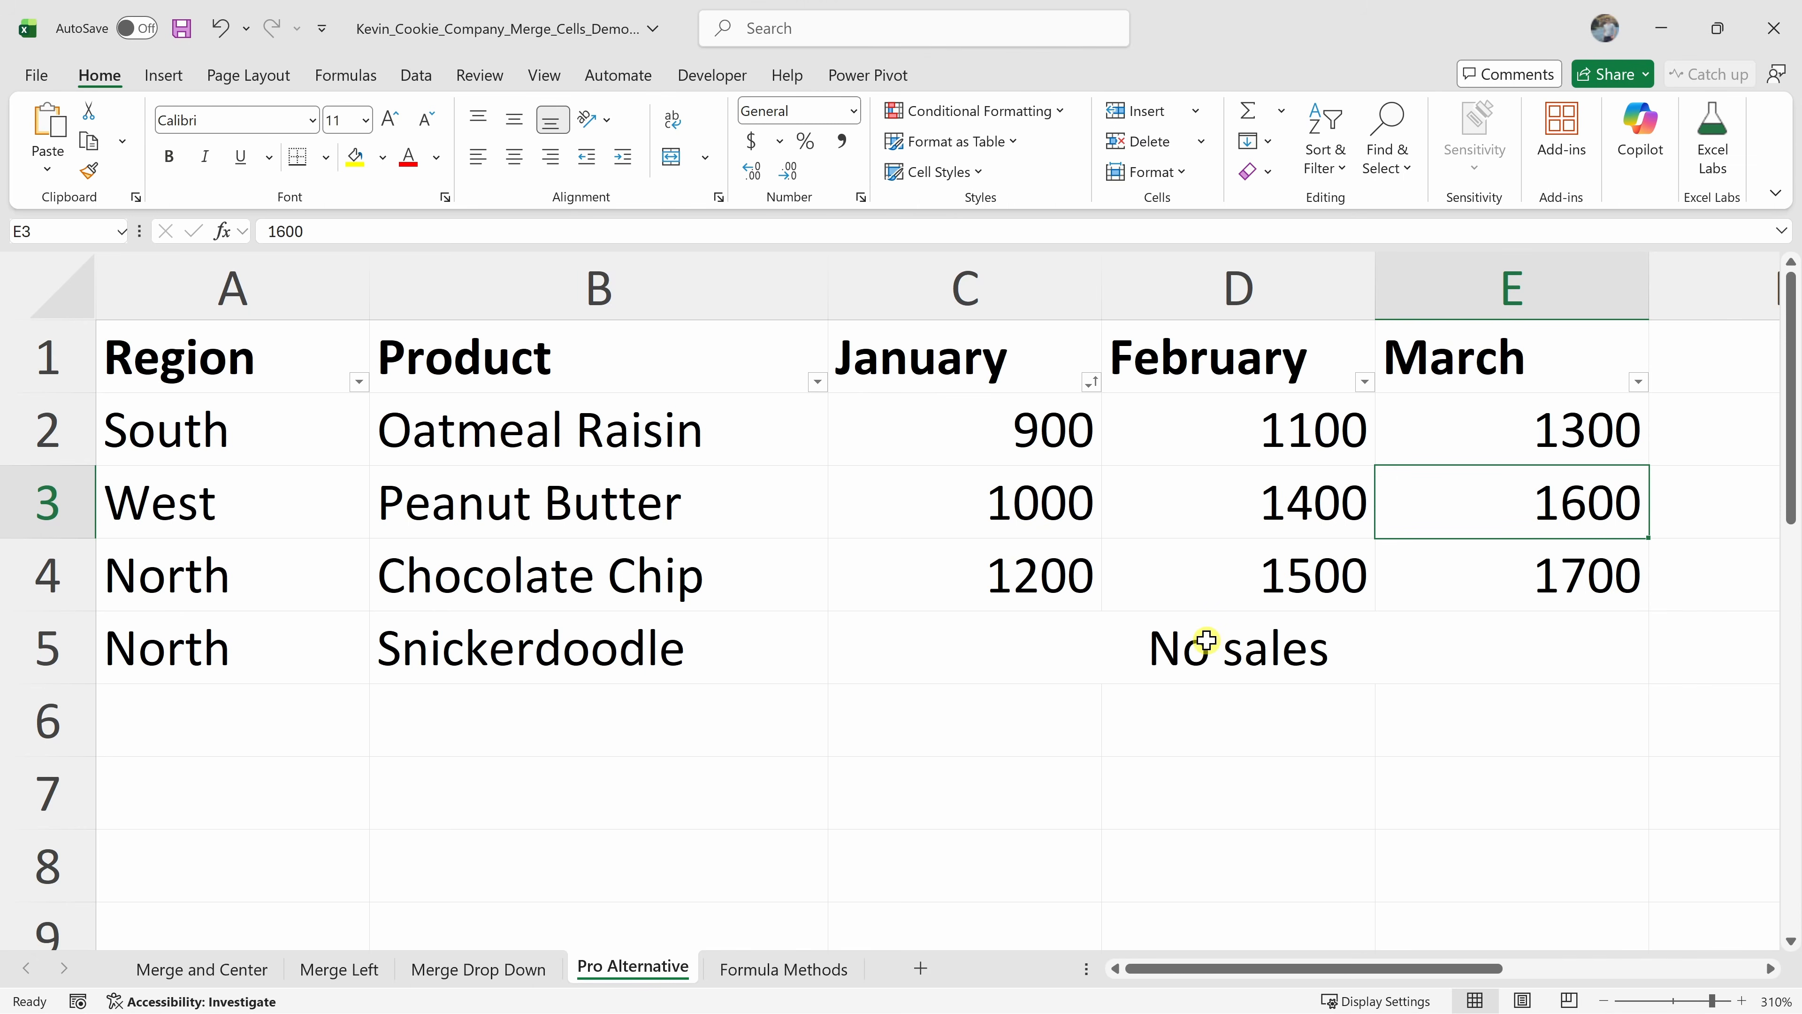
{"action": "left_click", "coordinate": [1167, 668]}
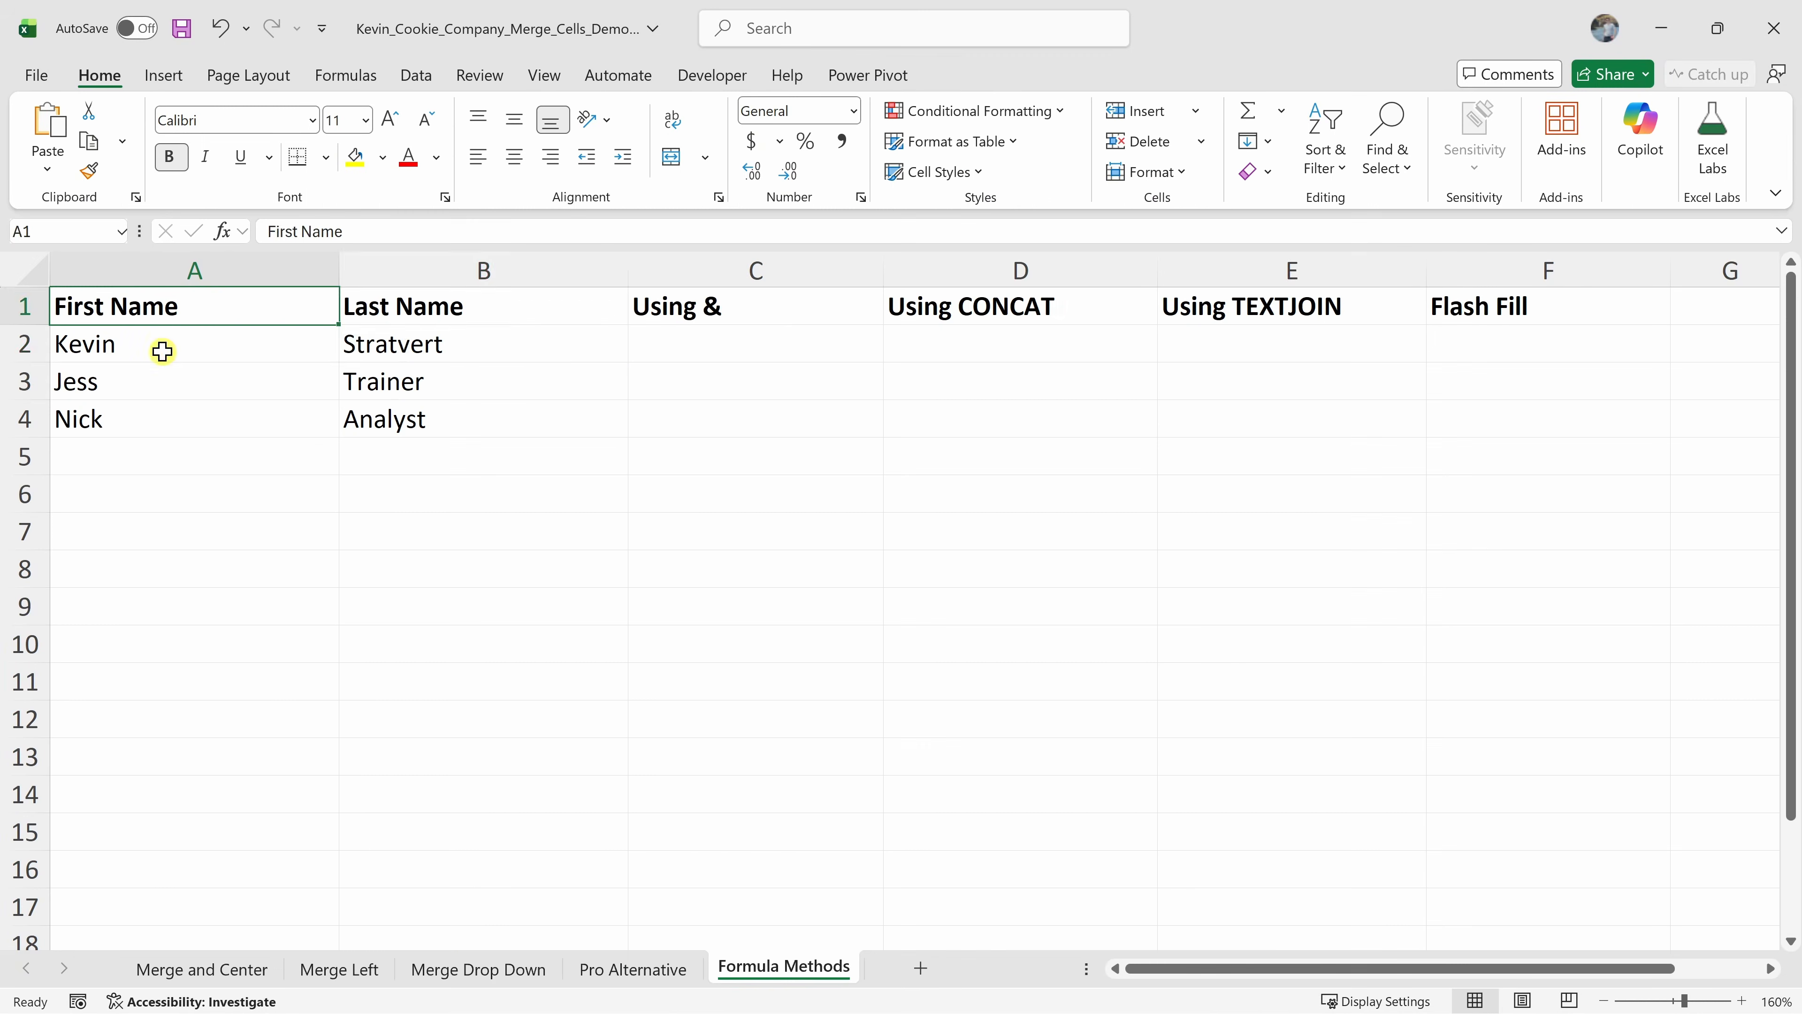
On the Formula Methods sheet, join first and last names in C2 with =A2&" "&B2 and fill it down to C4
{"action": "left_click_drag", "start_coordinate": [161, 350], "coordinate": [424, 346]}
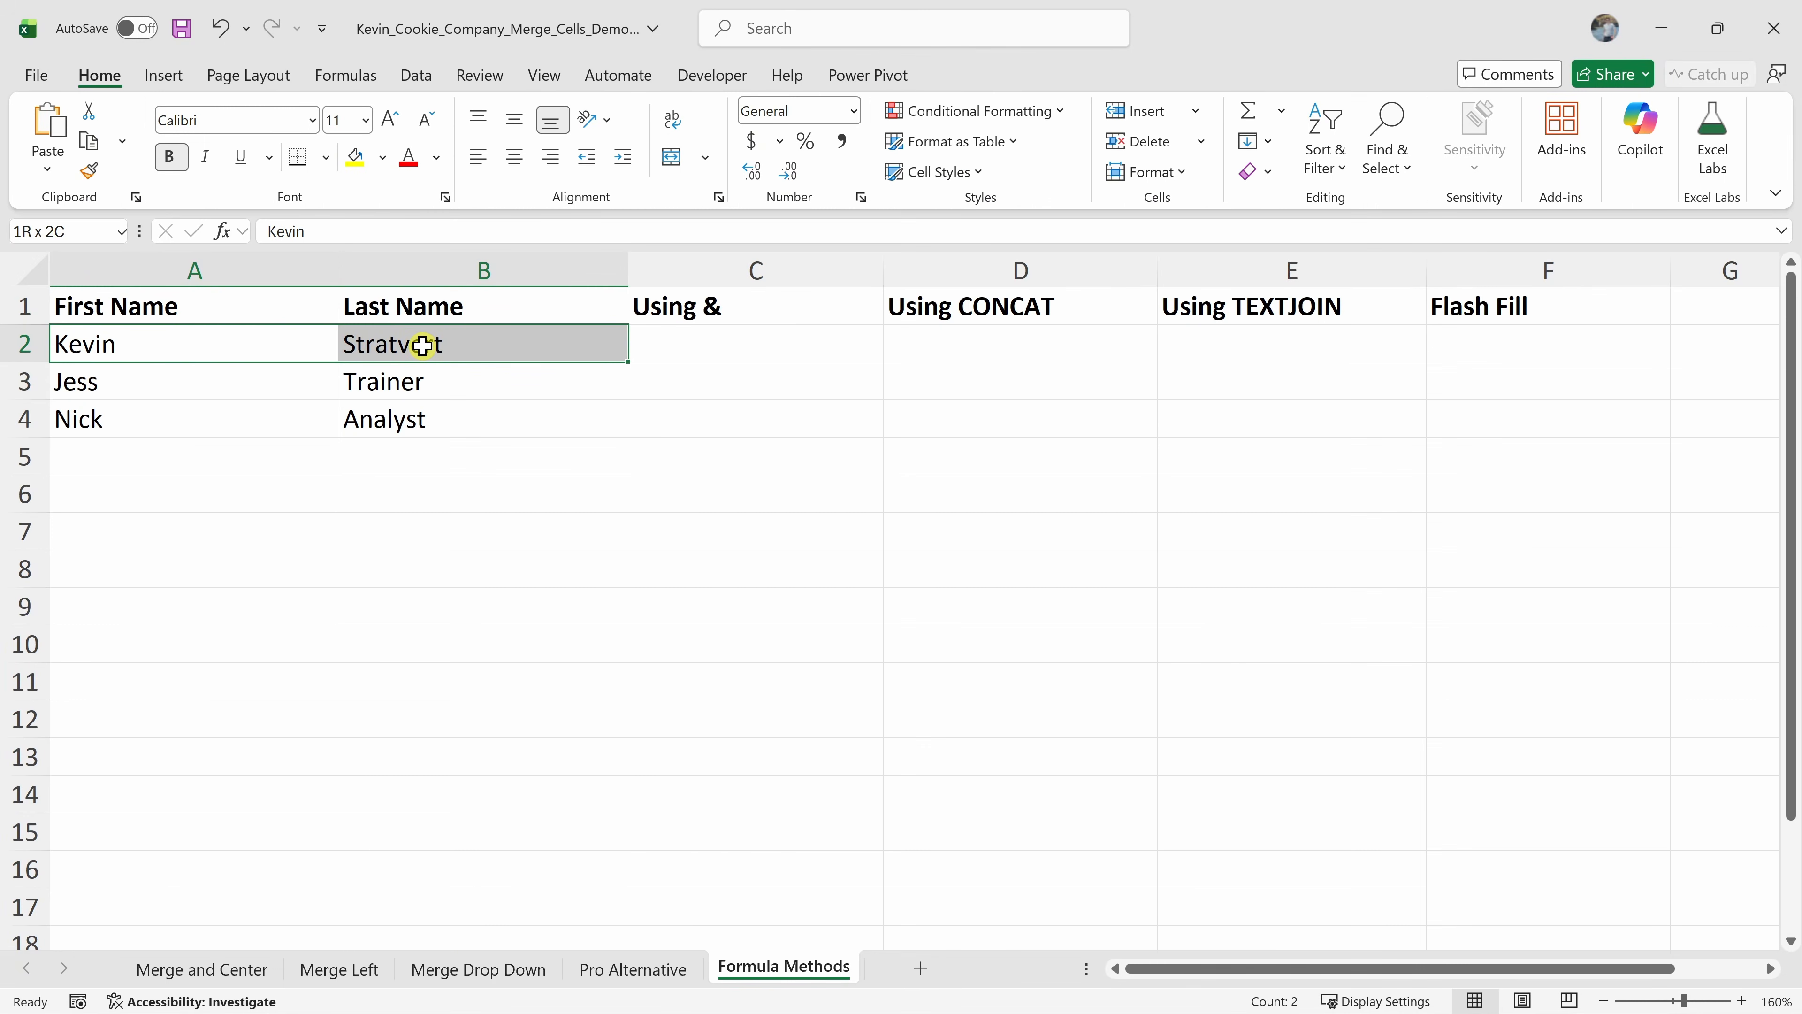
{"action": "left_click_drag", "start_coordinate": [759, 306], "coordinate": [1376, 298]}
{"action": "left_click", "coordinate": [1516, 304]}
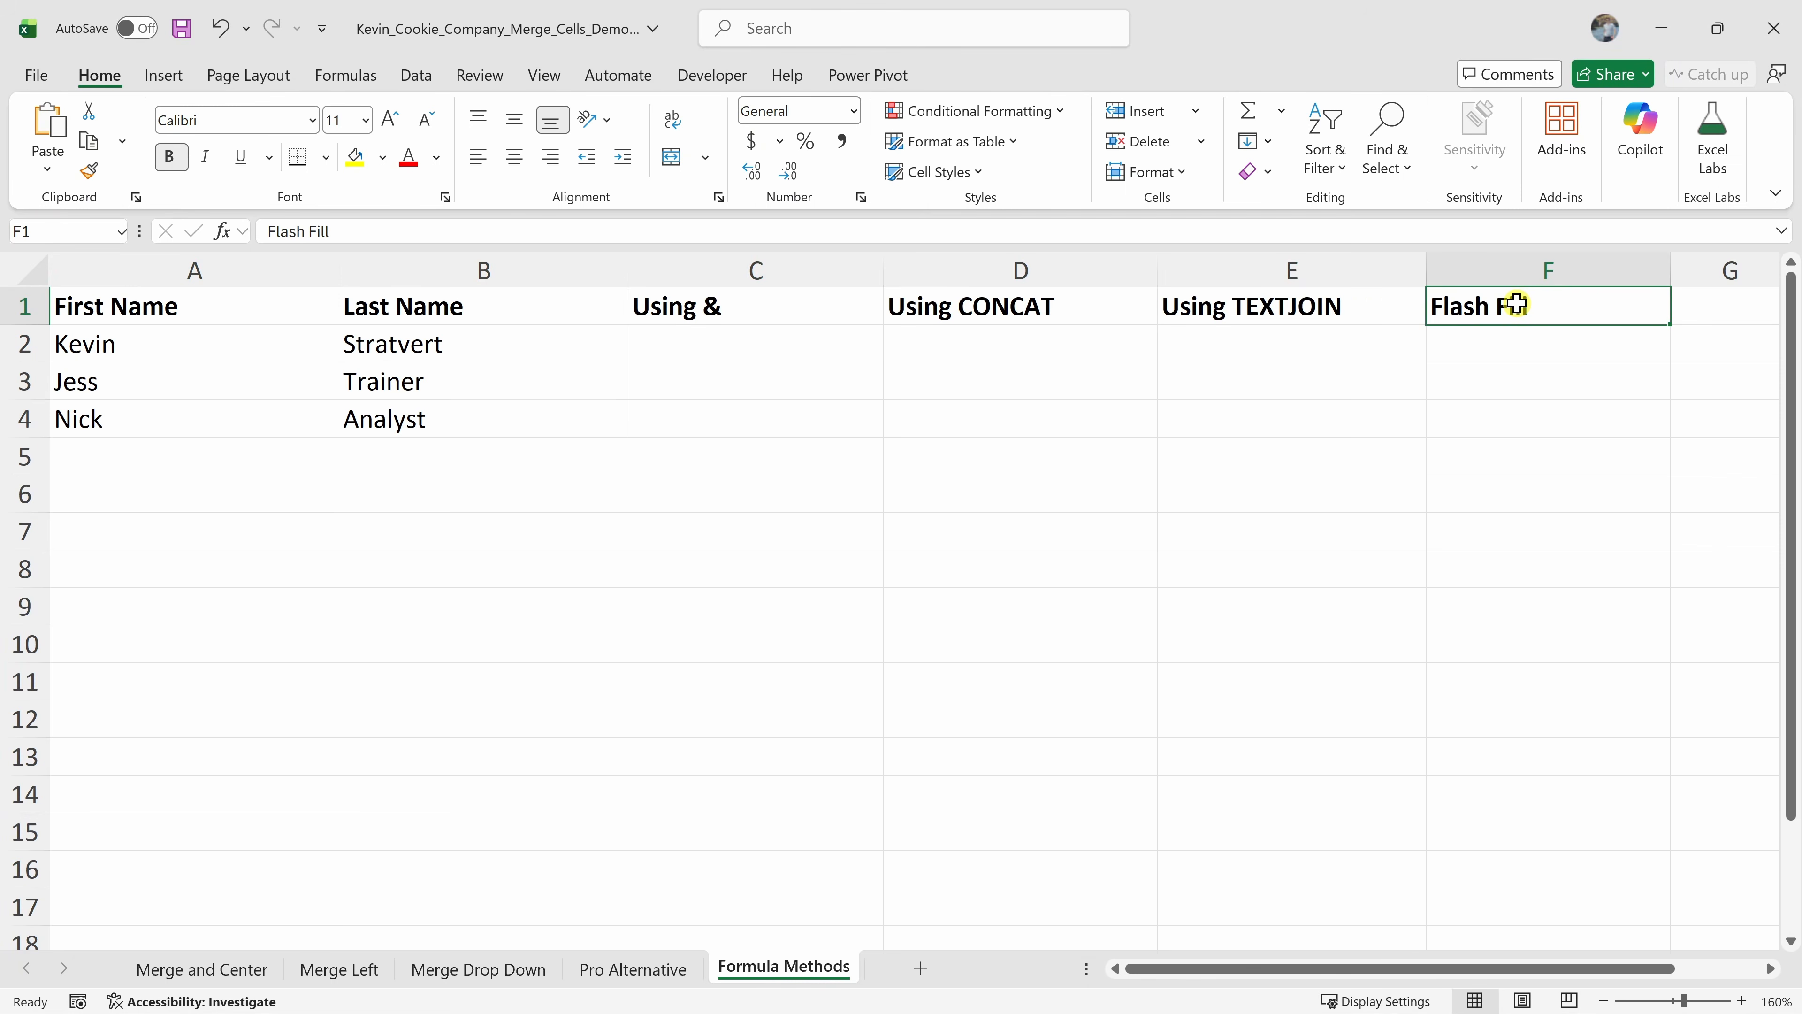
{"action": "left_click", "coordinate": [710, 346]}
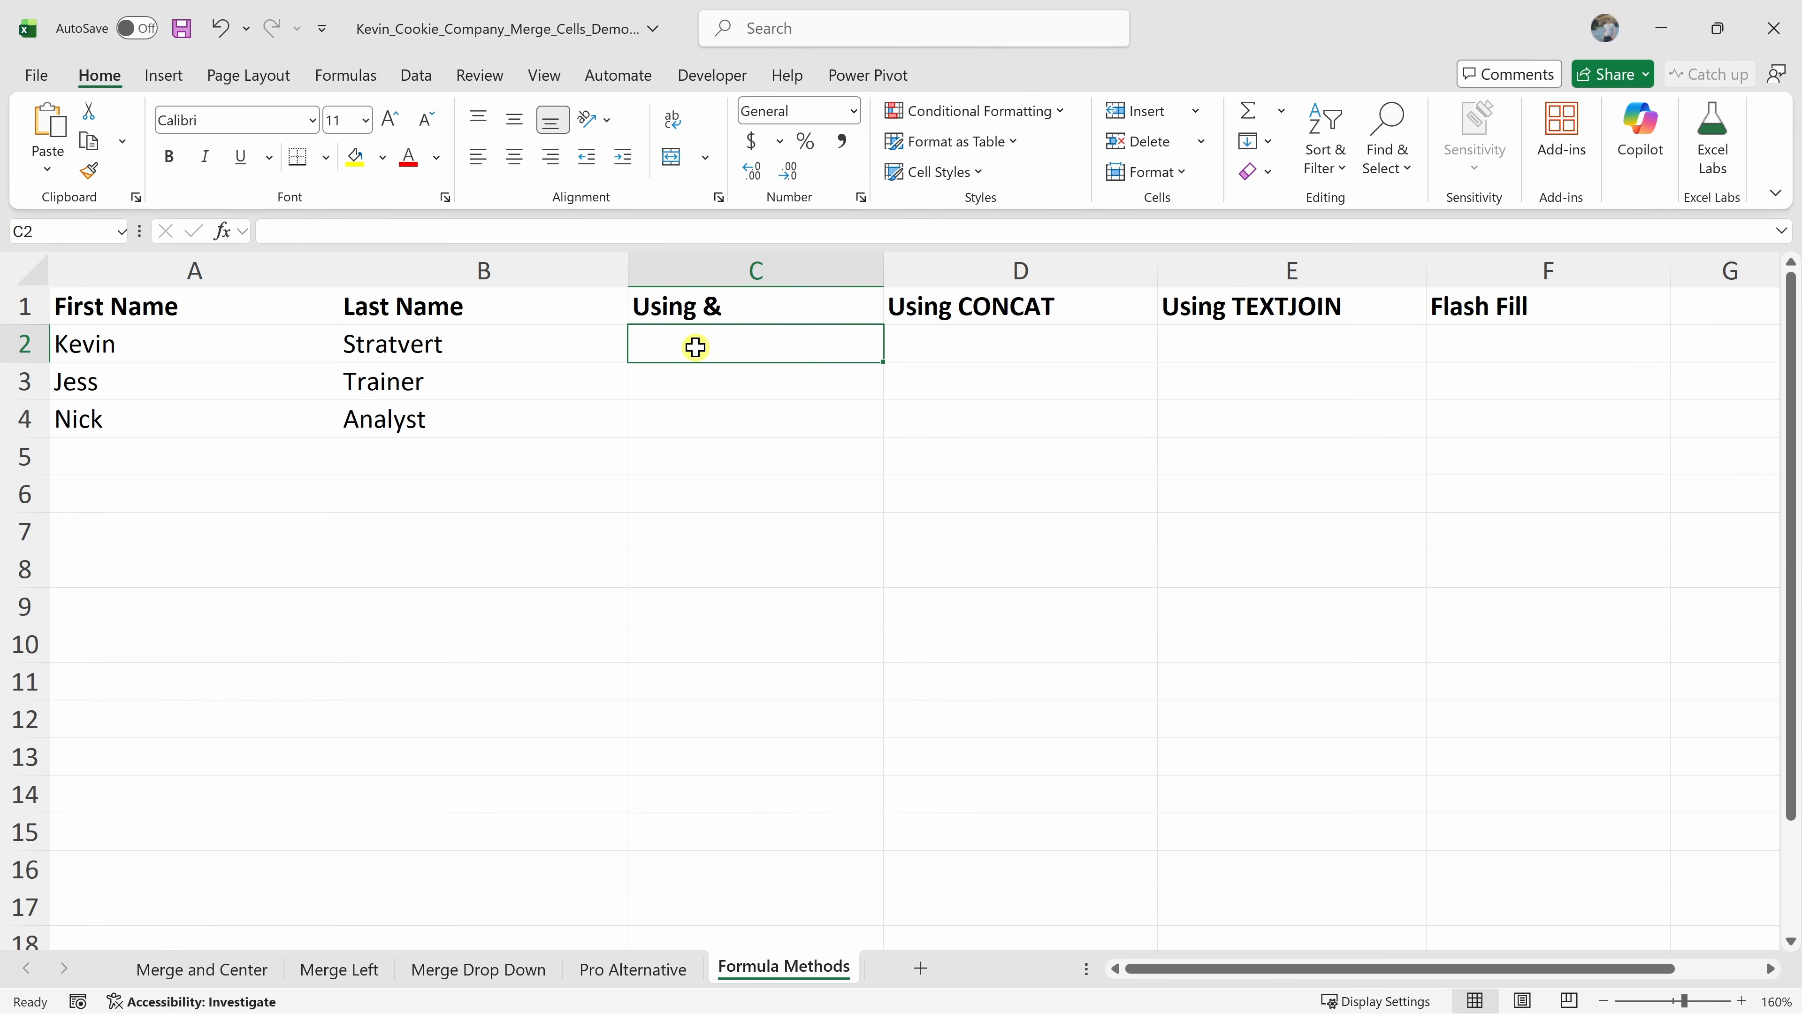
{"action": "type", "text": "="}
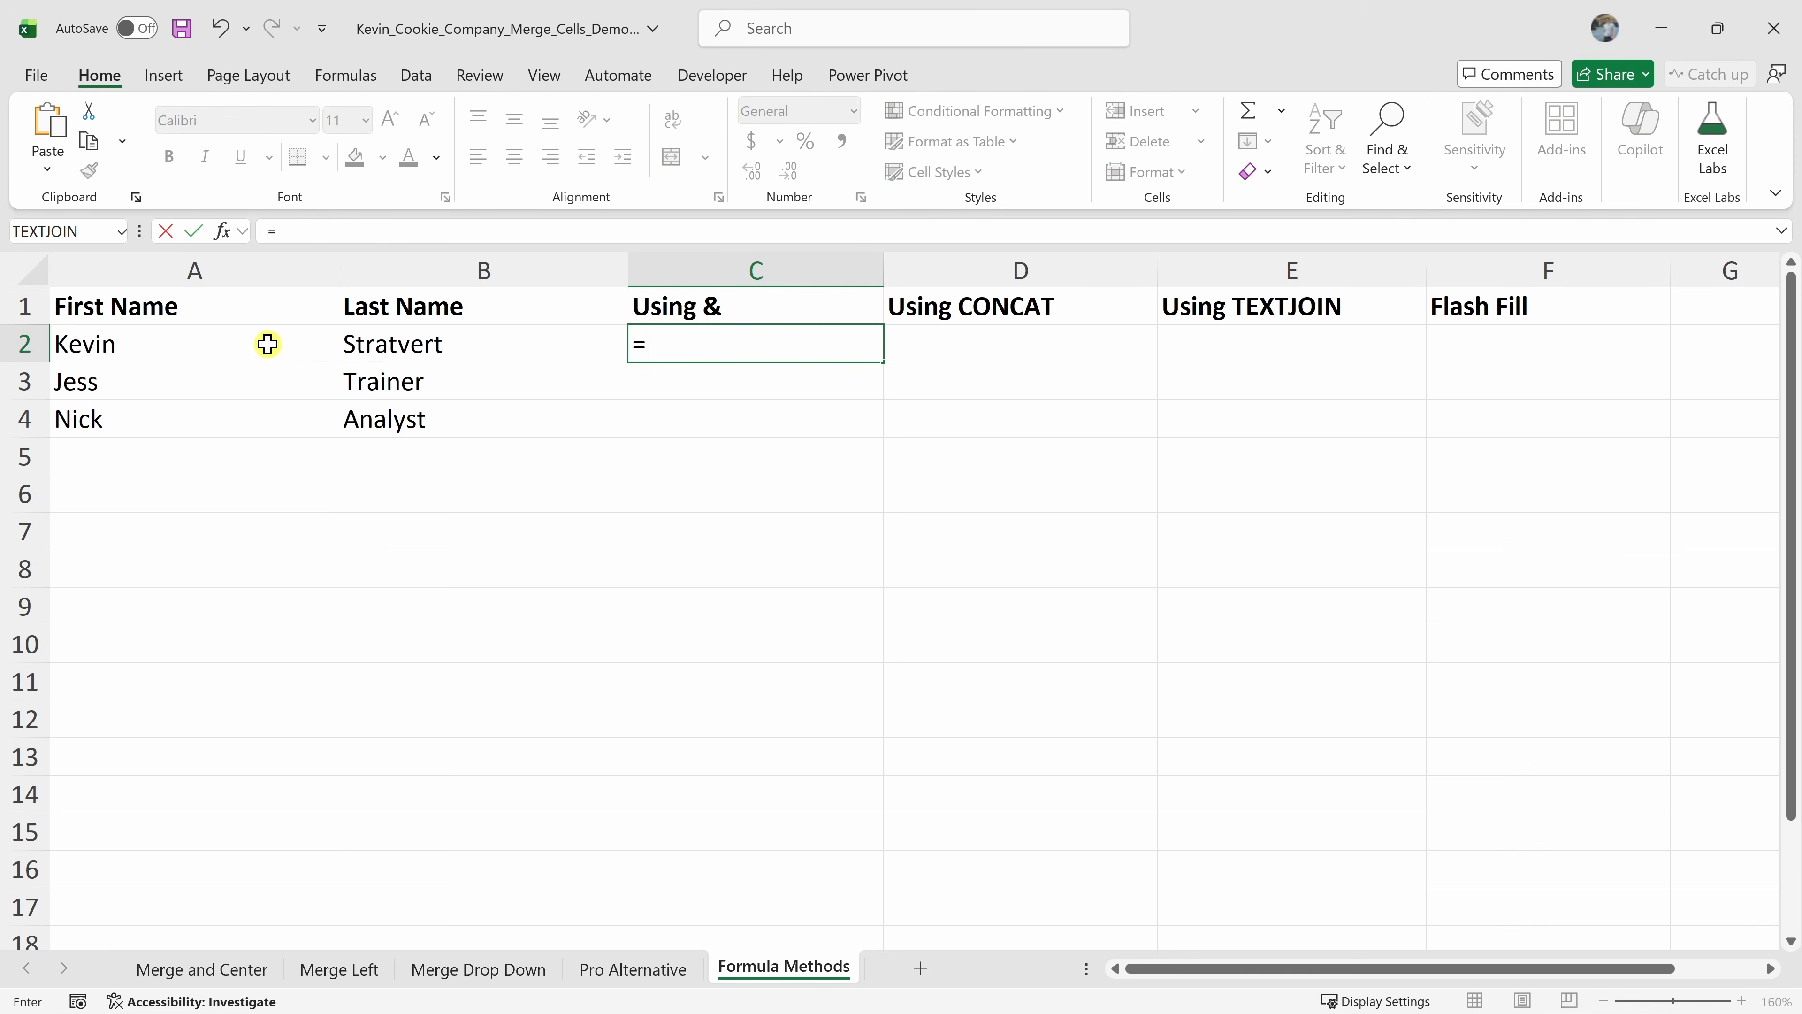
{"action": "left_click", "coordinate": [161, 343]}
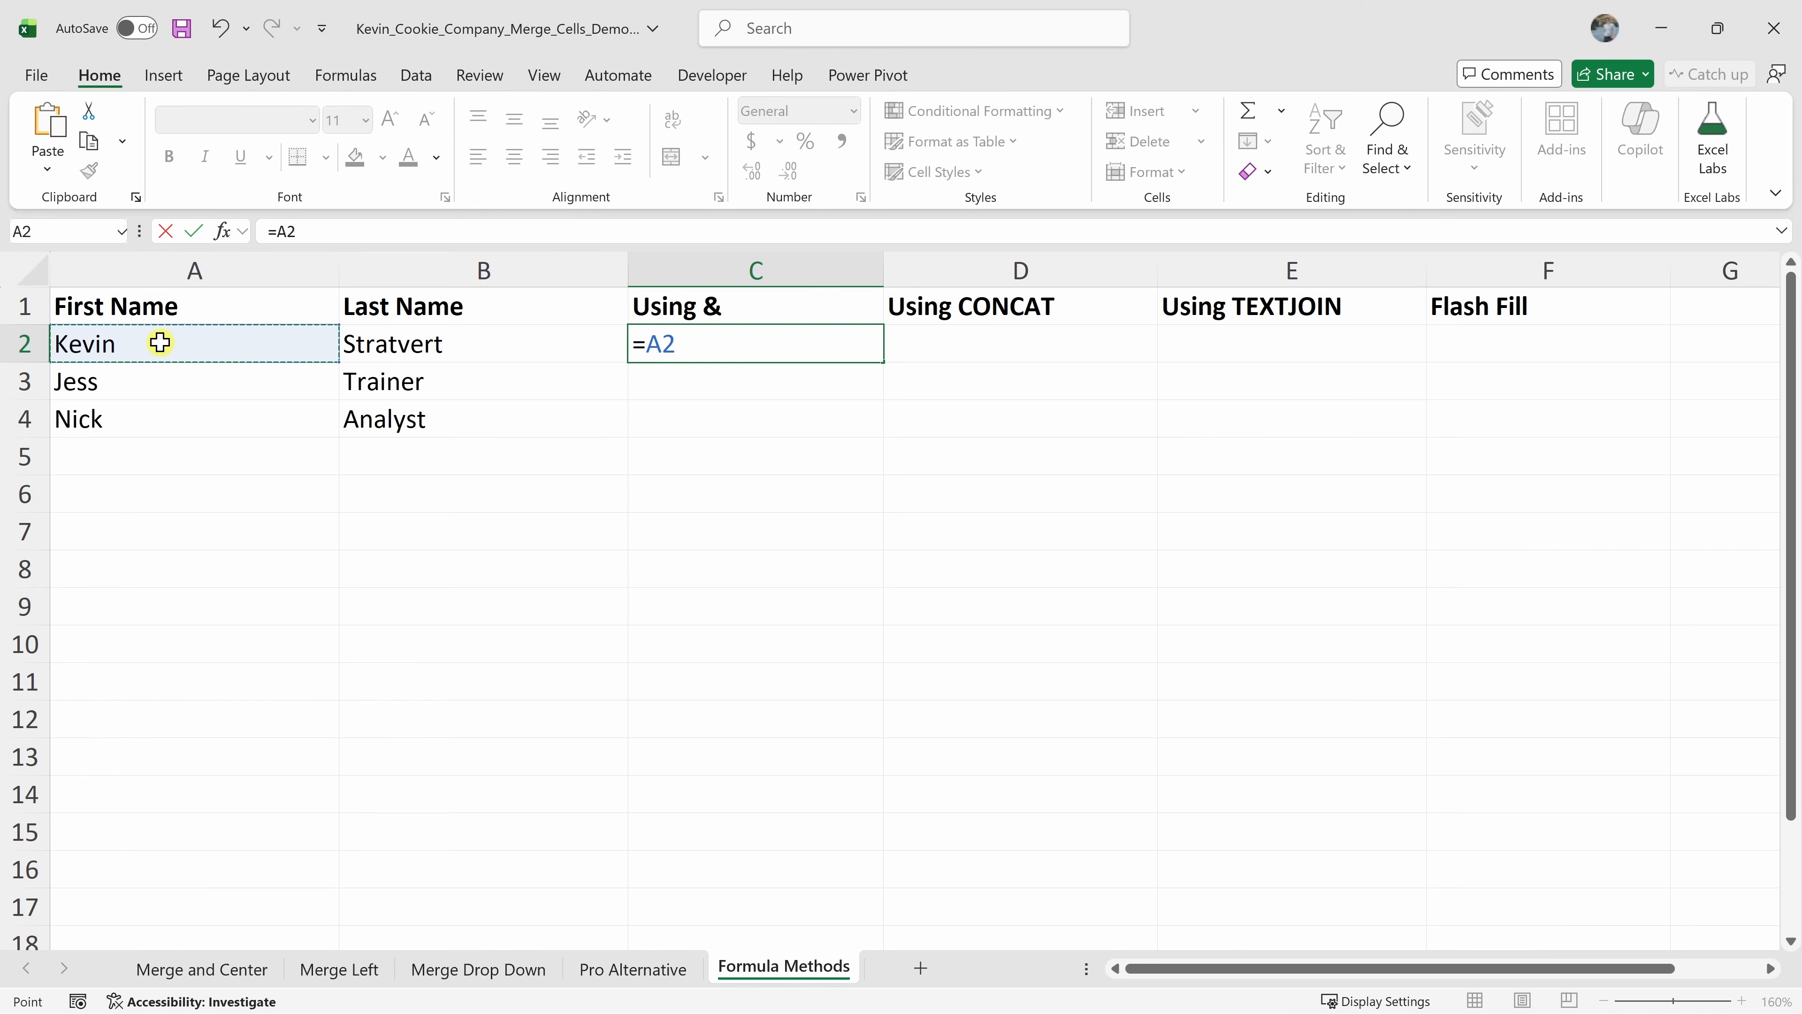
{"action": "type", "text": "&"}
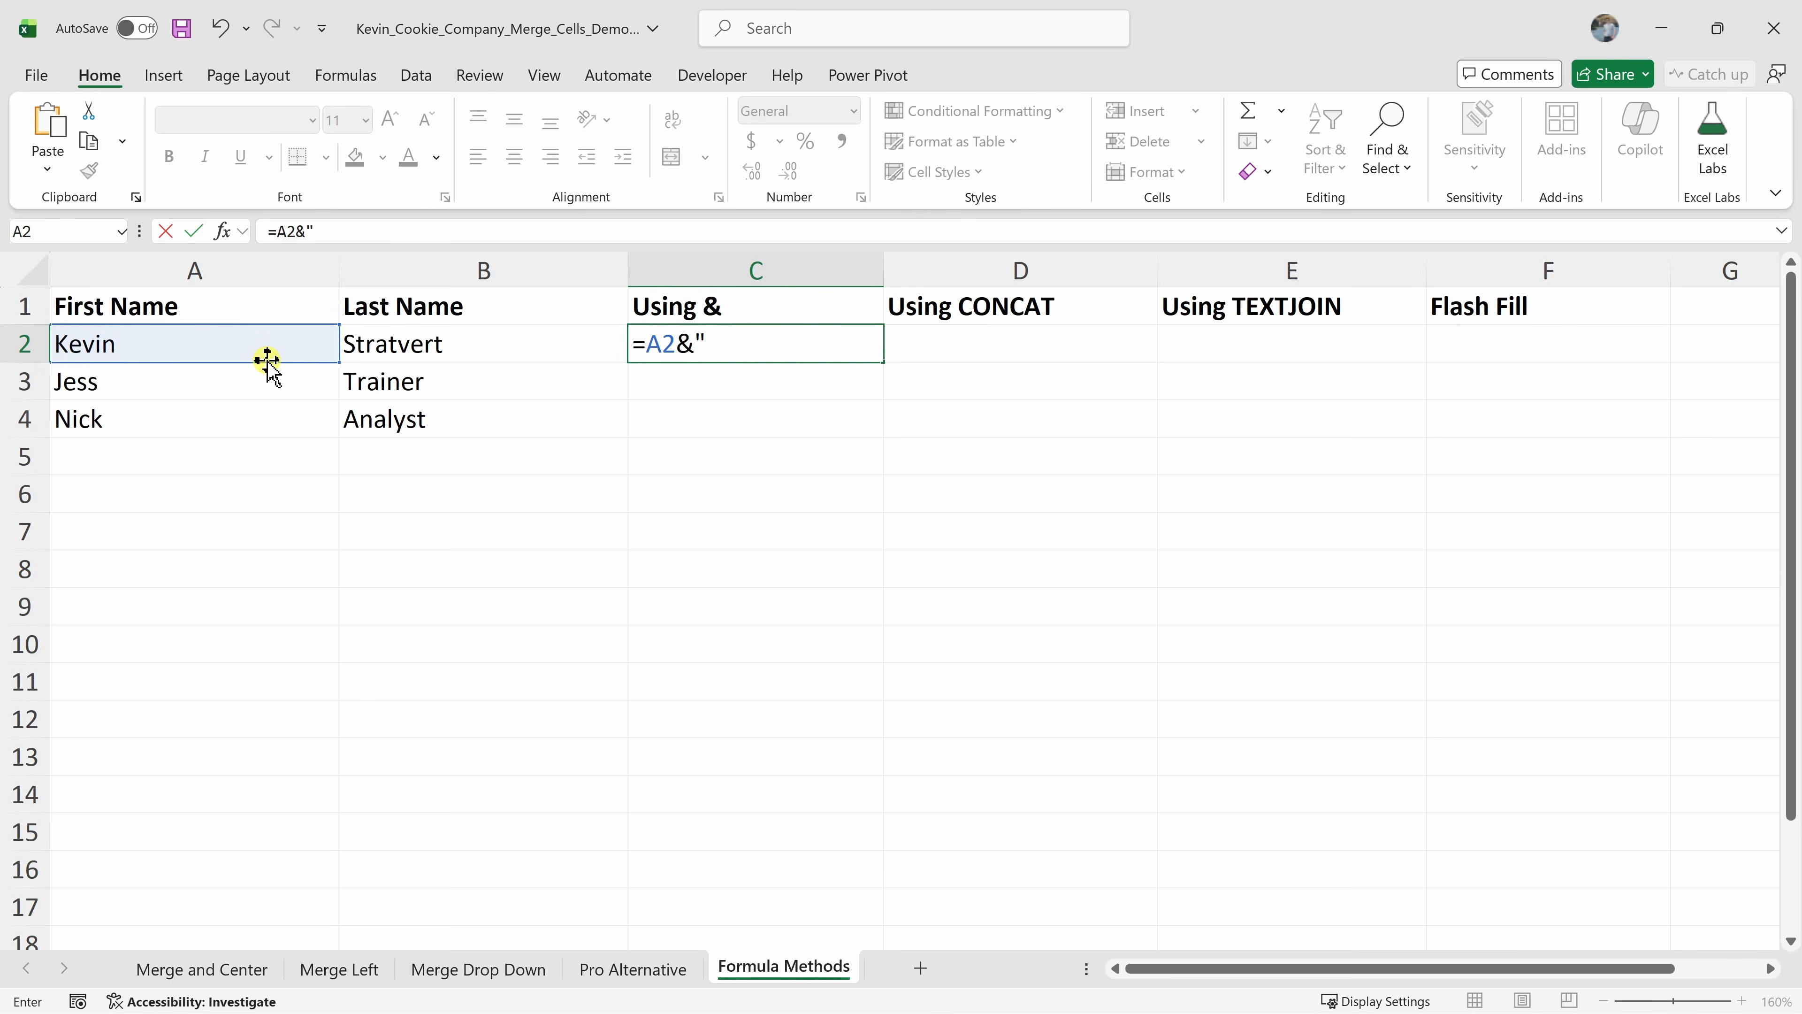
{"action": "type", "text": "\" \"&"}
{"action": "left_click", "coordinate": [405, 349]}
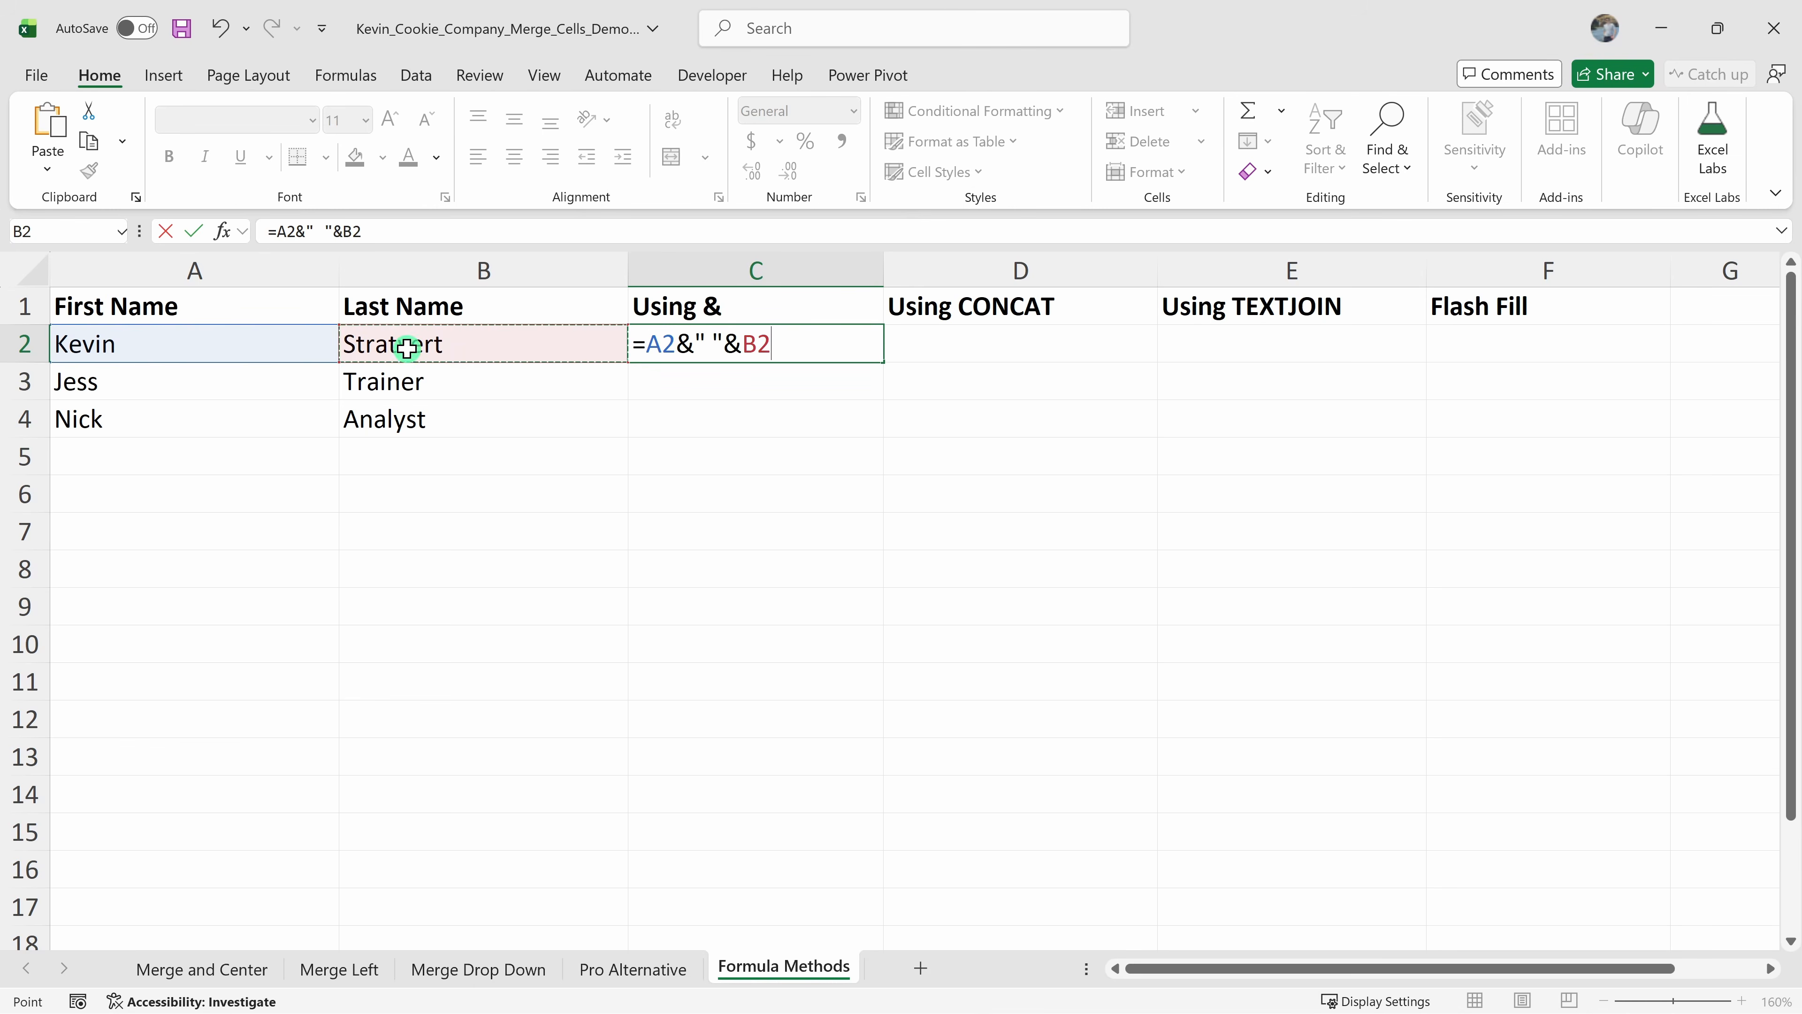
{"action": "key", "text": "Return"}
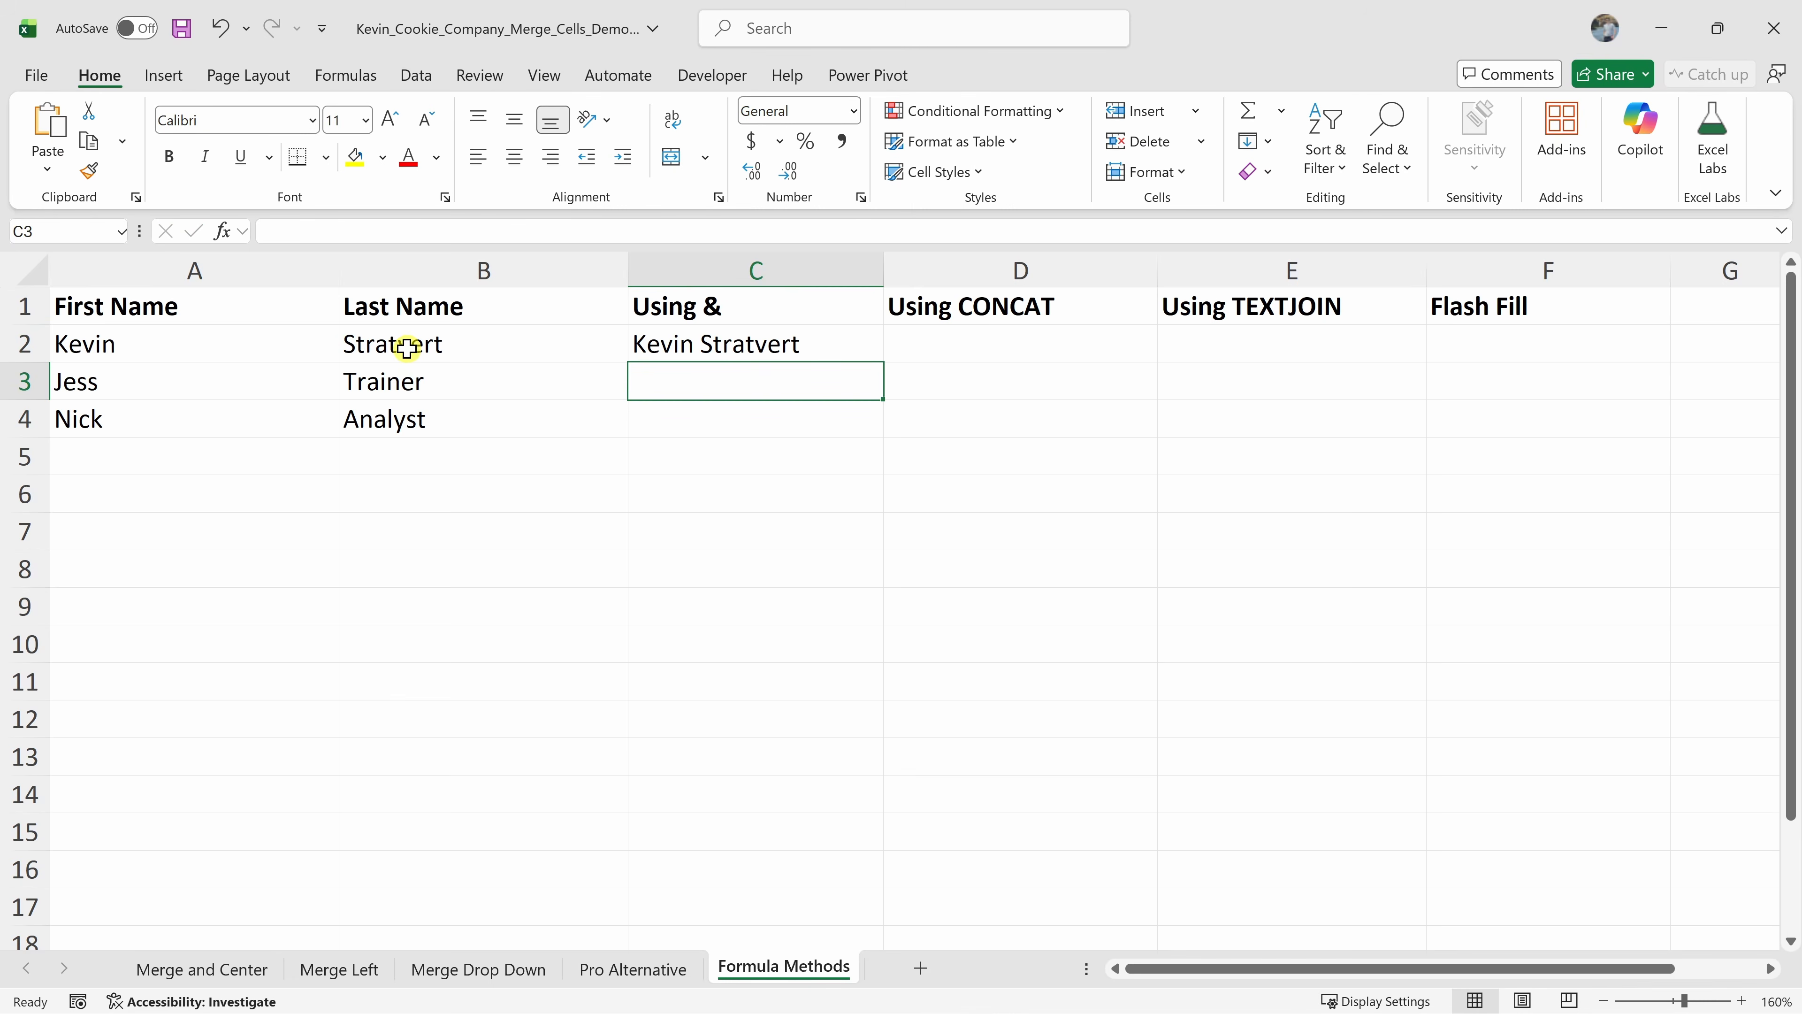
{"action": "left_click", "coordinate": [802, 347]}
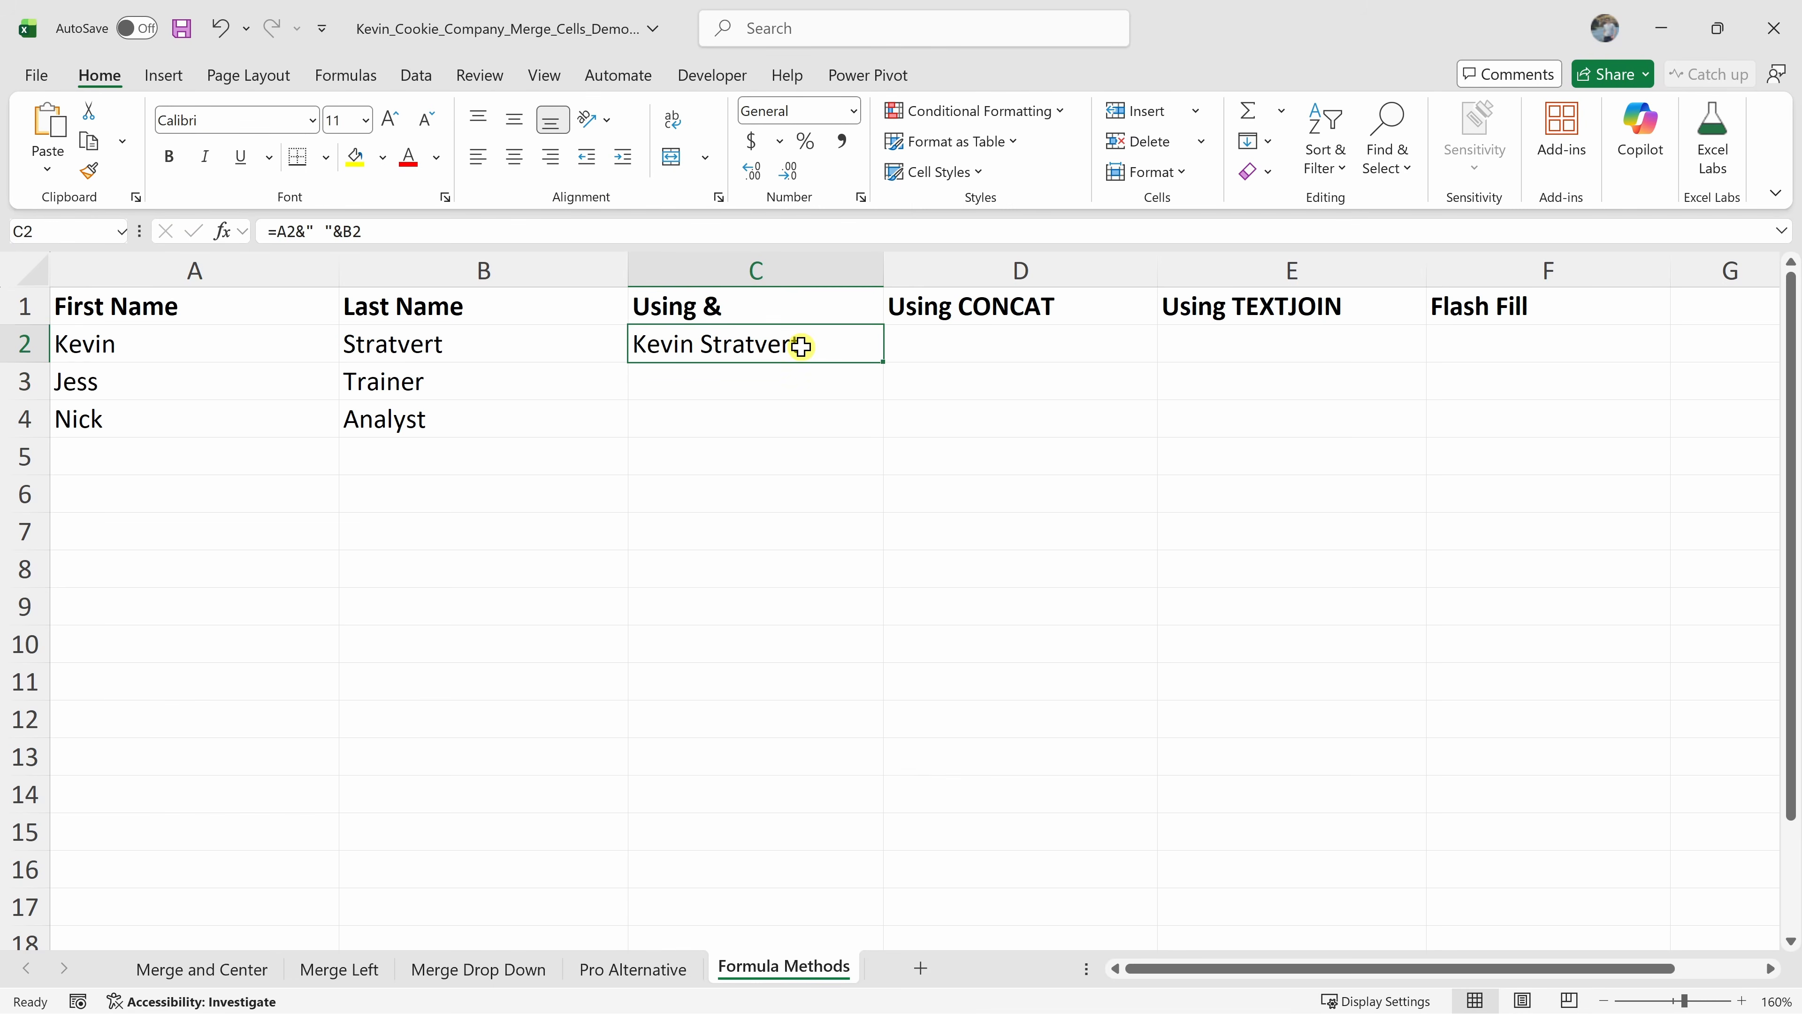
{"action": "double_click", "coordinate": [885, 363]}
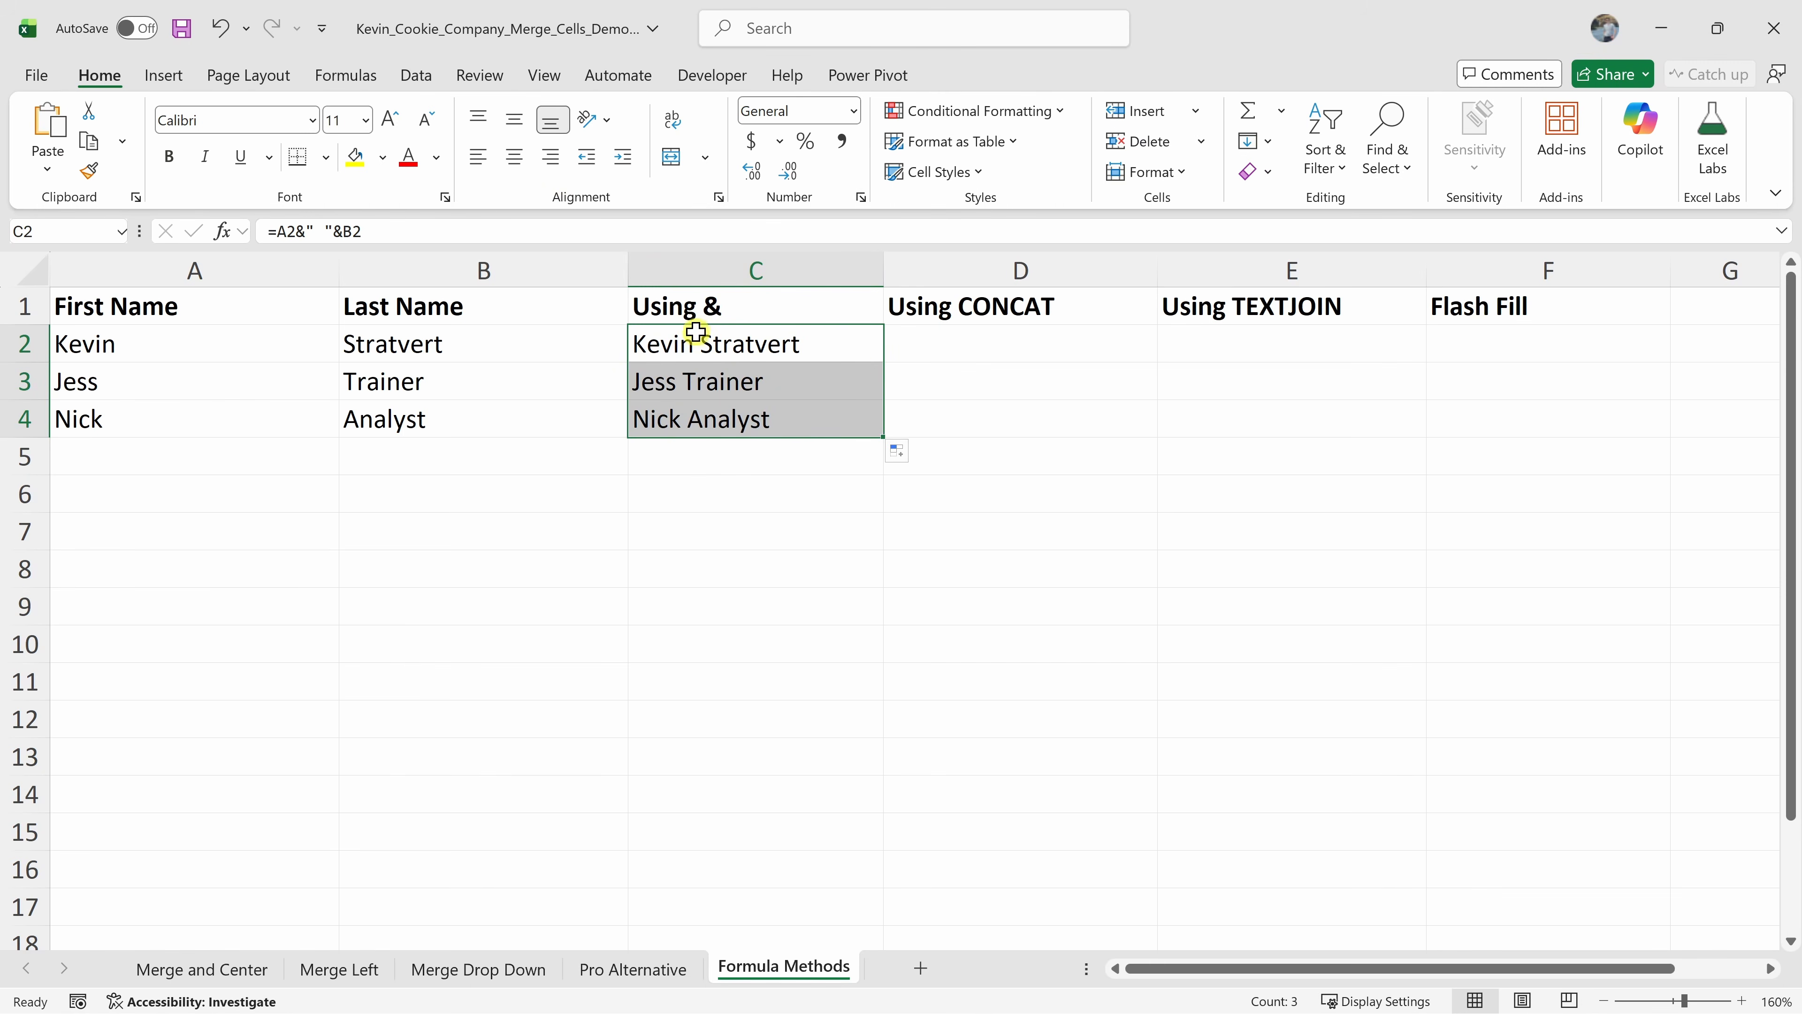
Enter =CONCAT(A2," ",B2) in D2 to combine the first and last name
{"action": "left_click", "coordinate": [985, 339]}
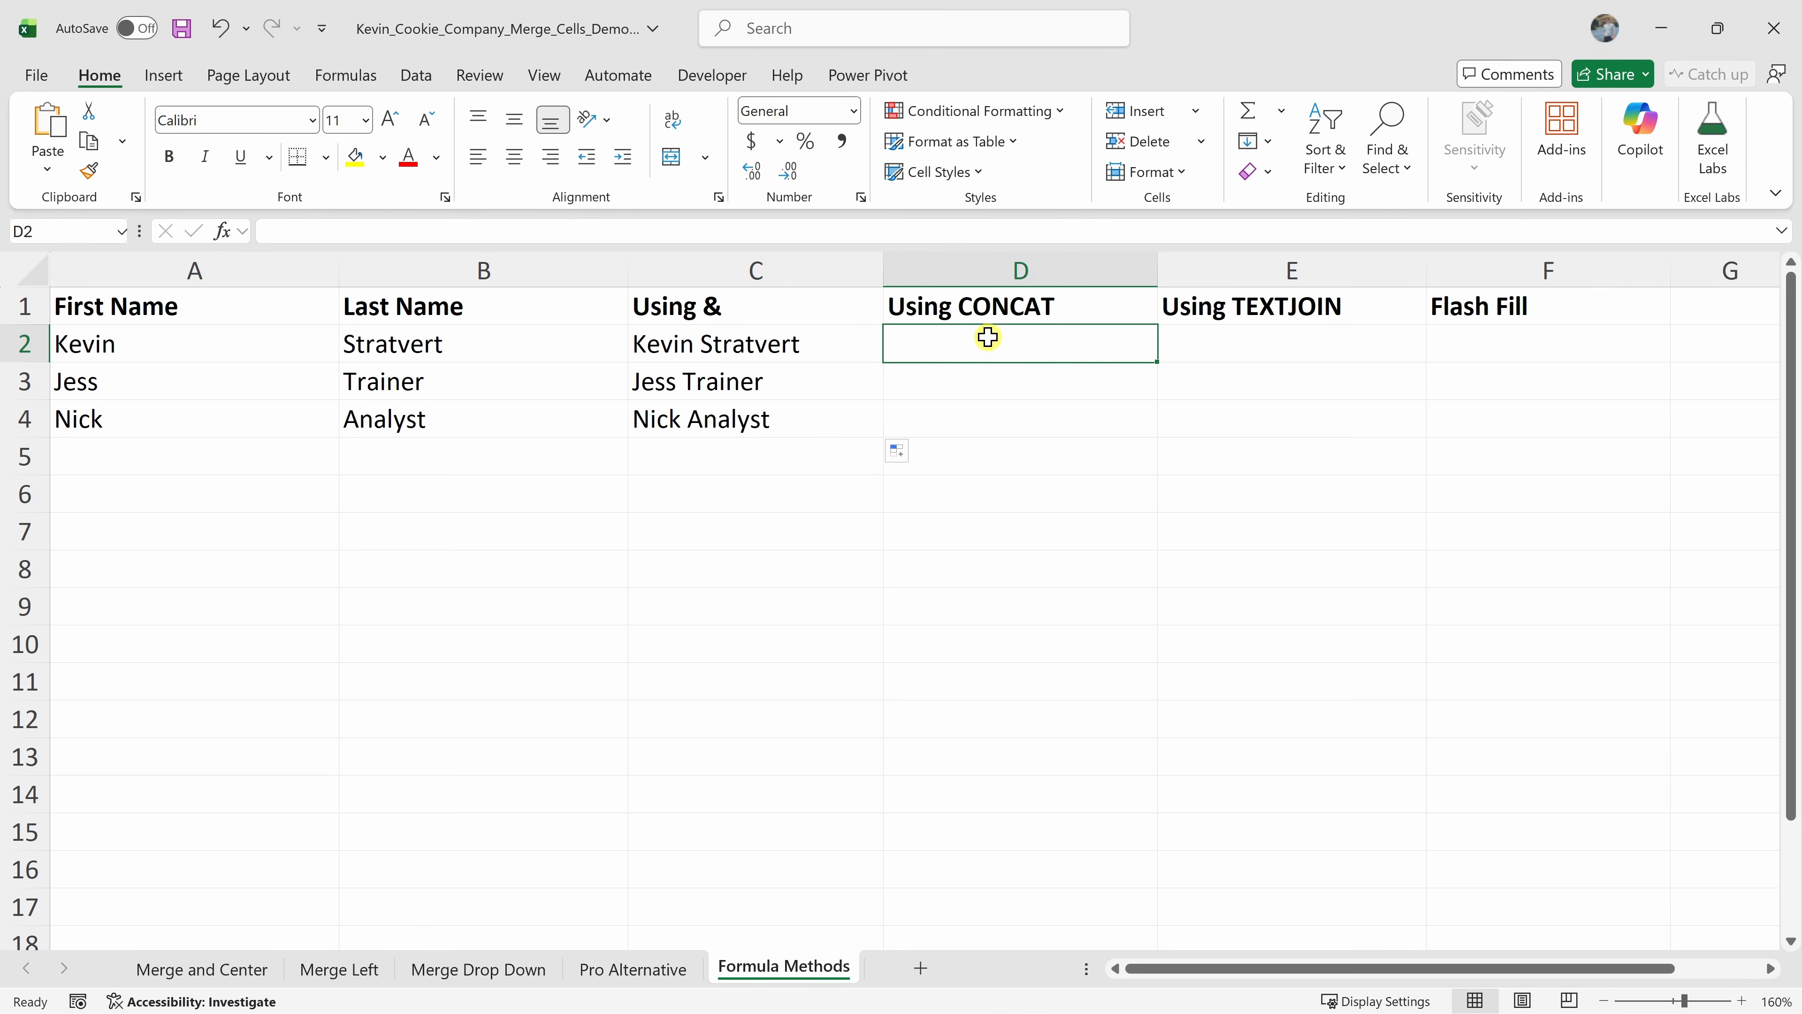
{"action": "type", "text": "=CONCAT(A2,\" \",B2)"}
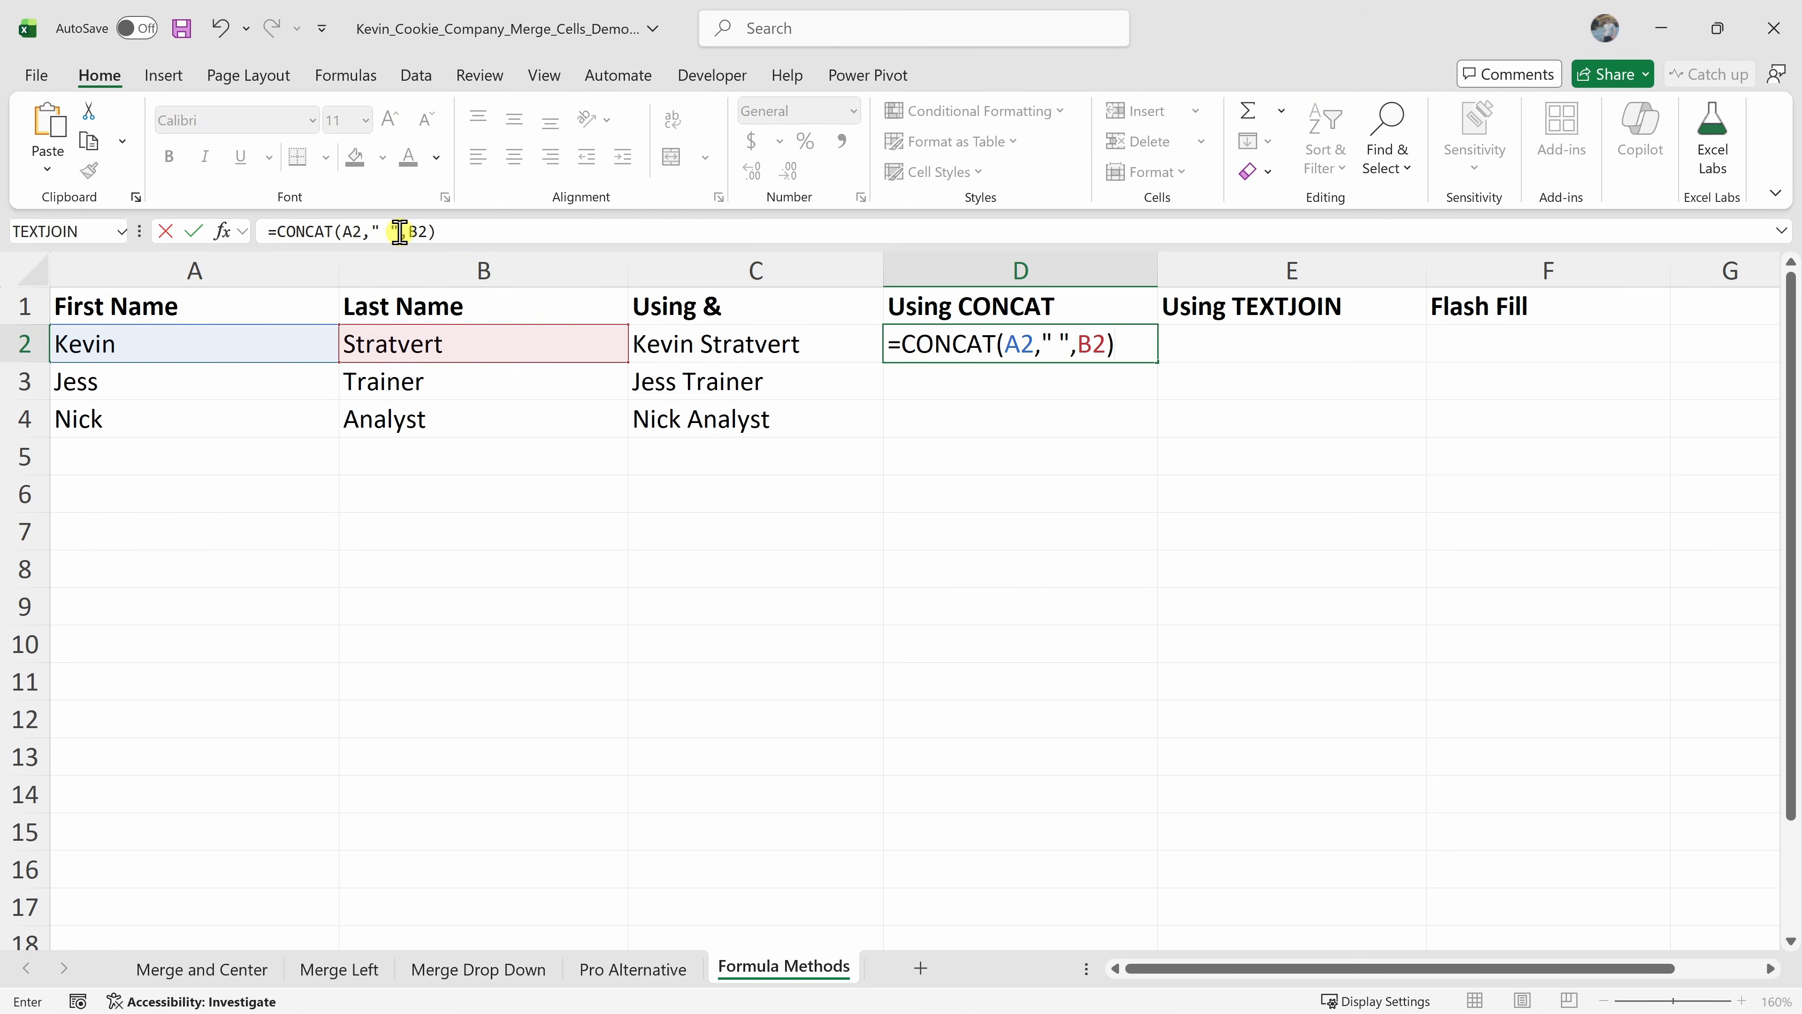
{"action": "key", "text": "Return"}
{"action": "left_click", "coordinate": [1005, 351]}
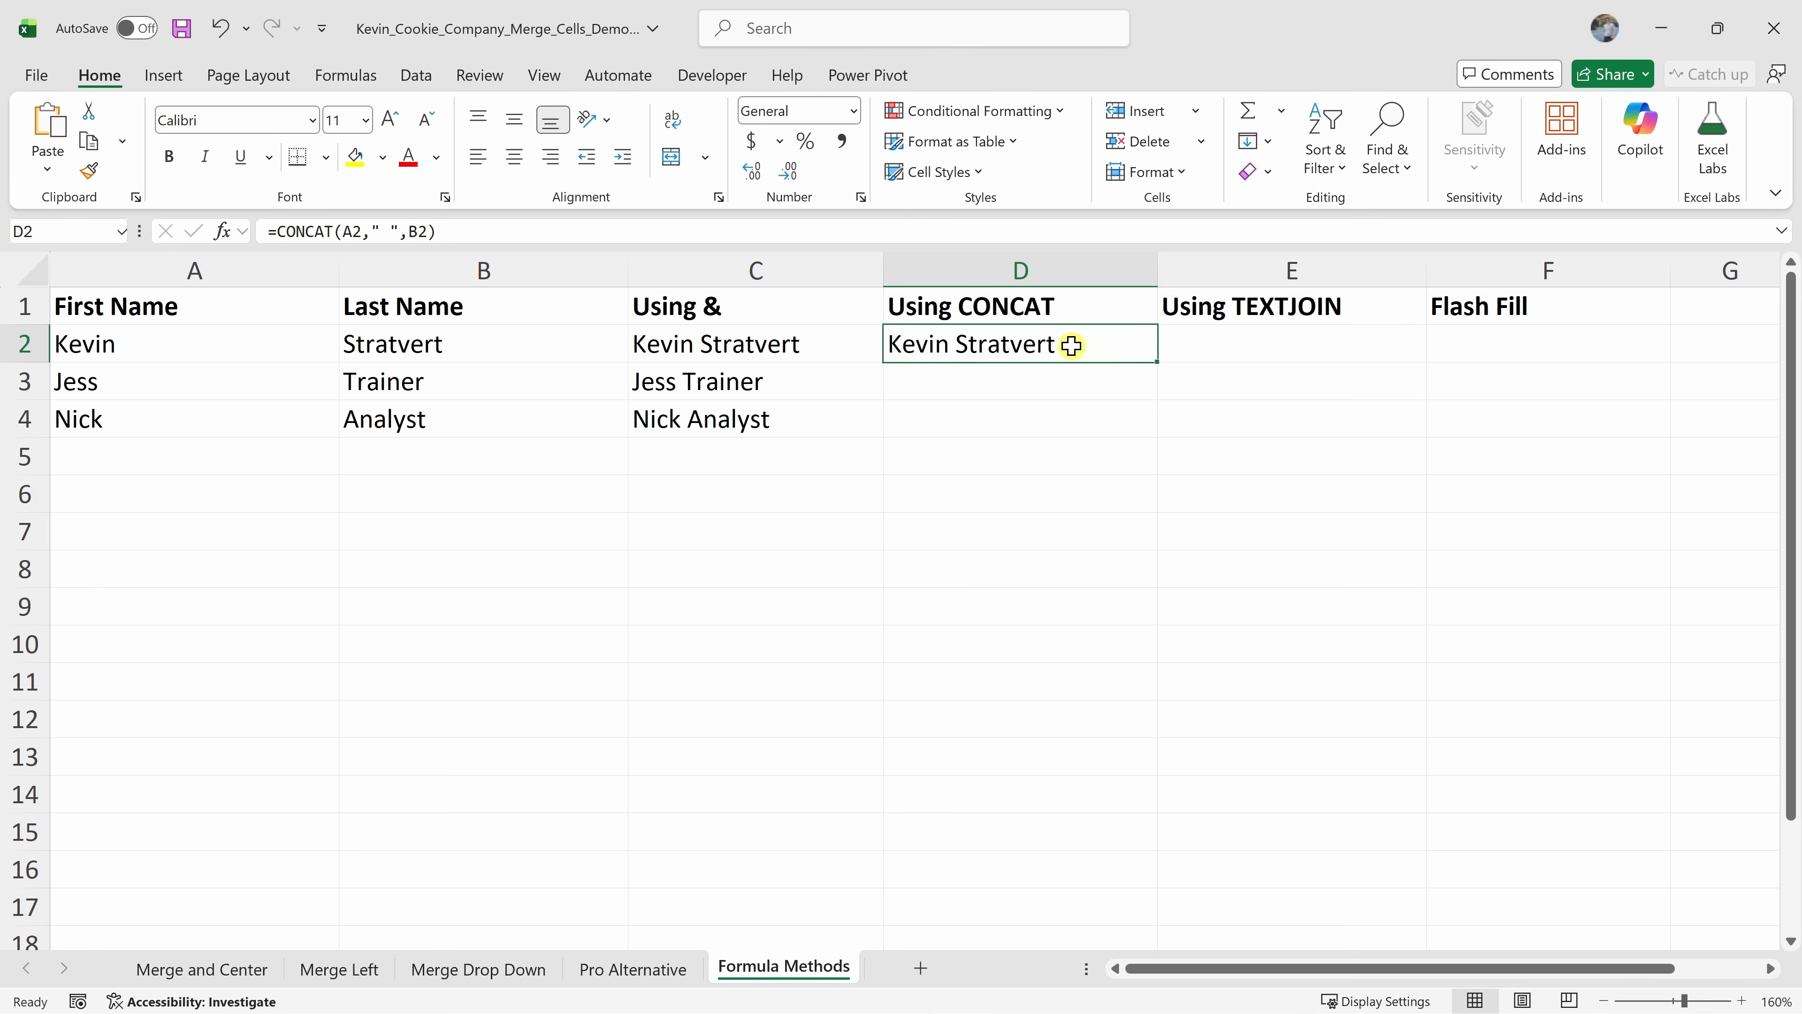
Fill the CONCAT formula in D2 down to D4
{"action": "double_click", "coordinate": [1161, 366]}
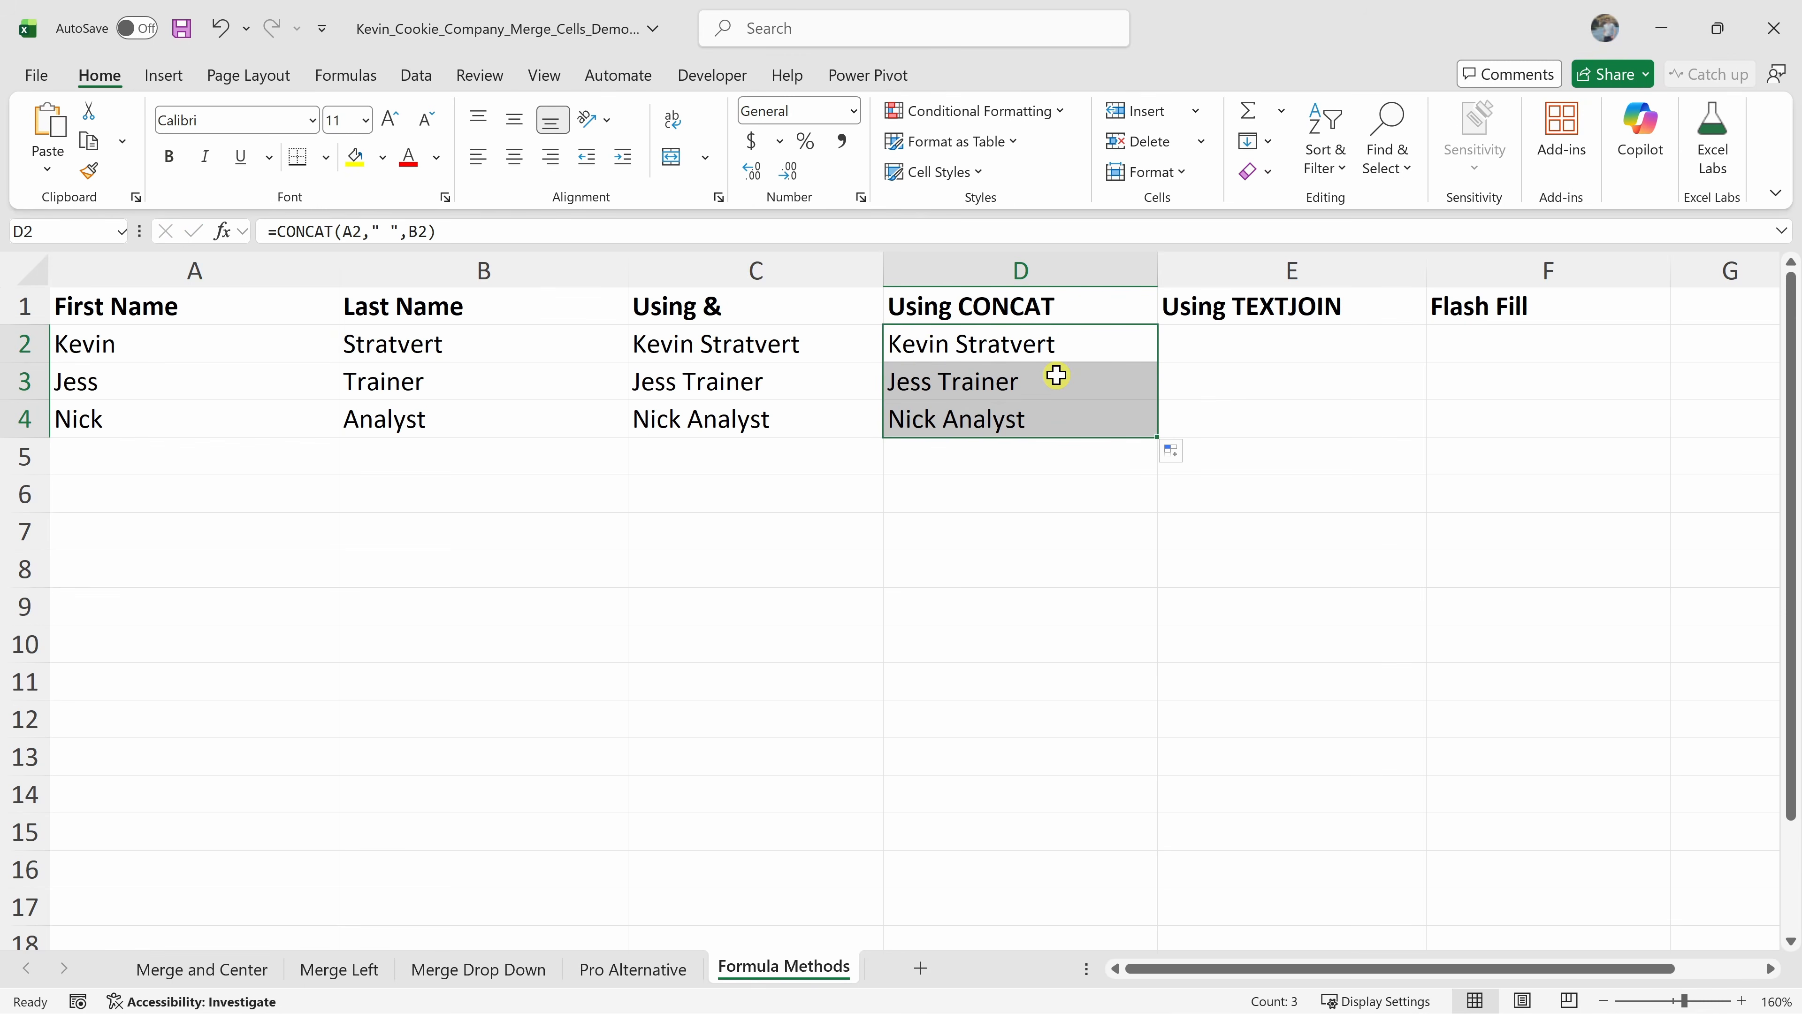
Enter =TEXTJOIN(" ",TRUE,A2,B2) in E2 to combine first and last names, and fill it down to E4
{"action": "left_click", "coordinate": [1286, 341]}
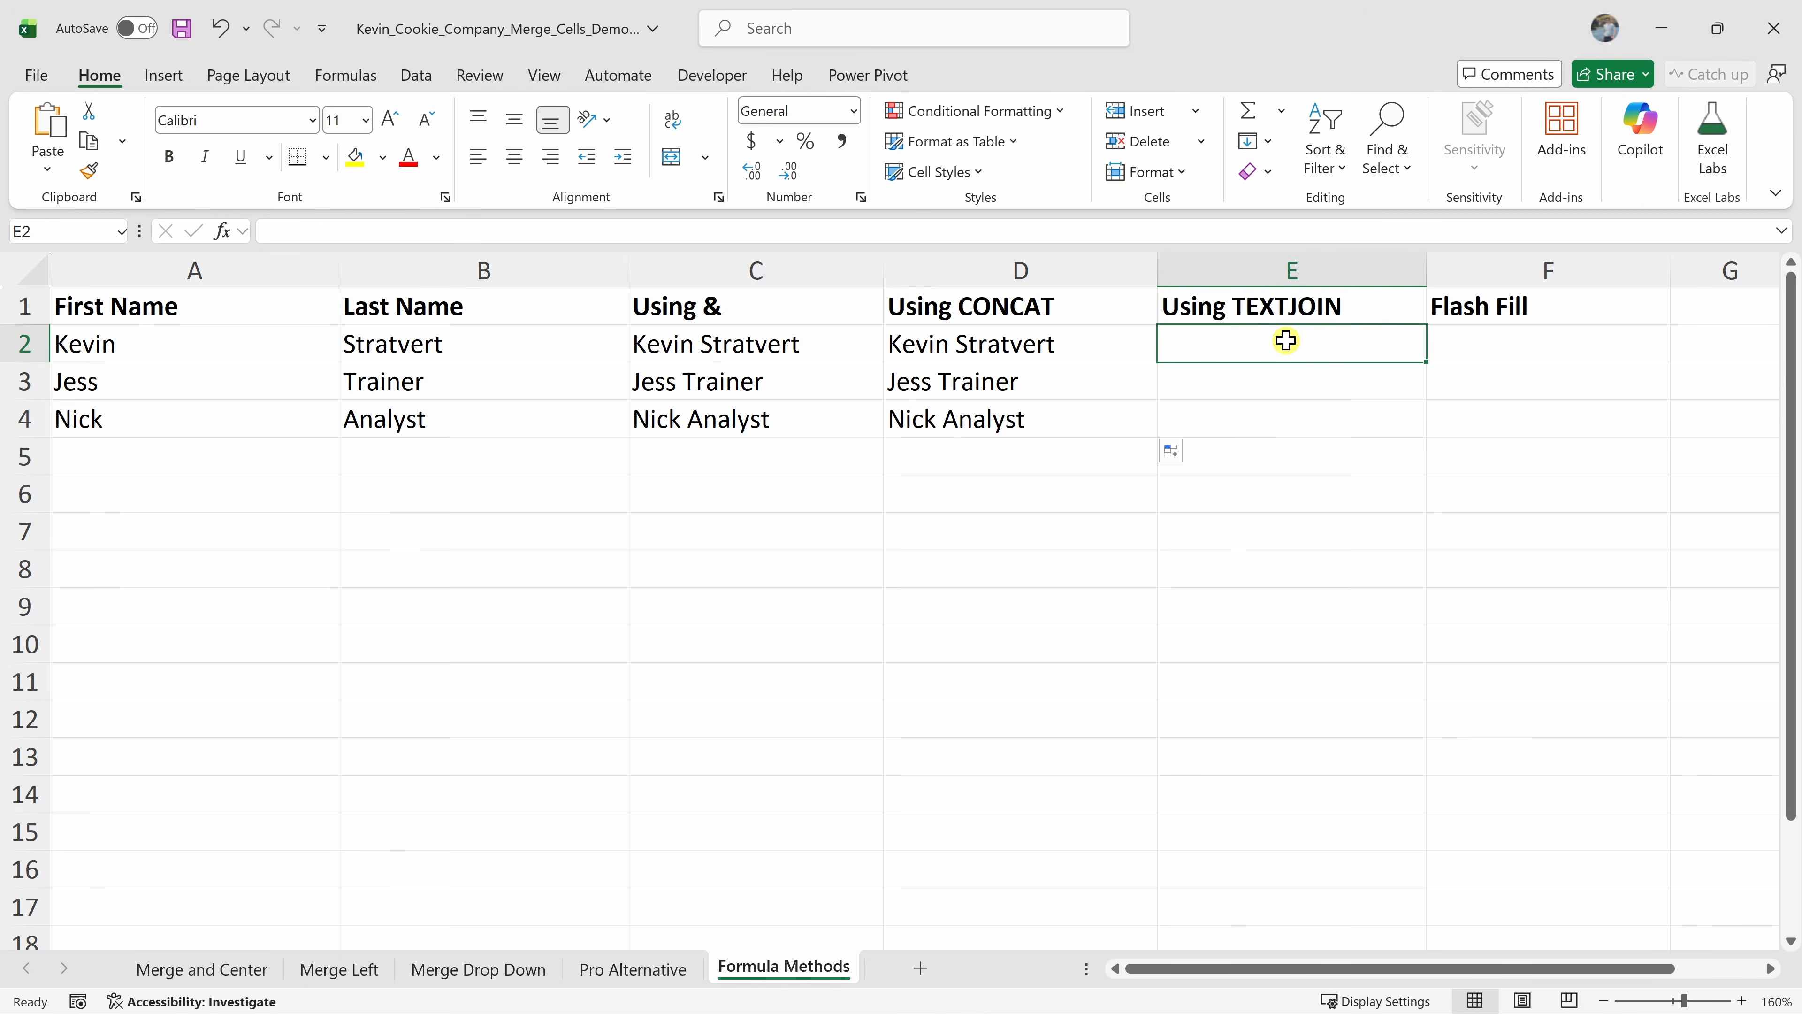
{"action": "type", "text": "=TEXTJOIN(\" \",TRUE,A2,B2)"}
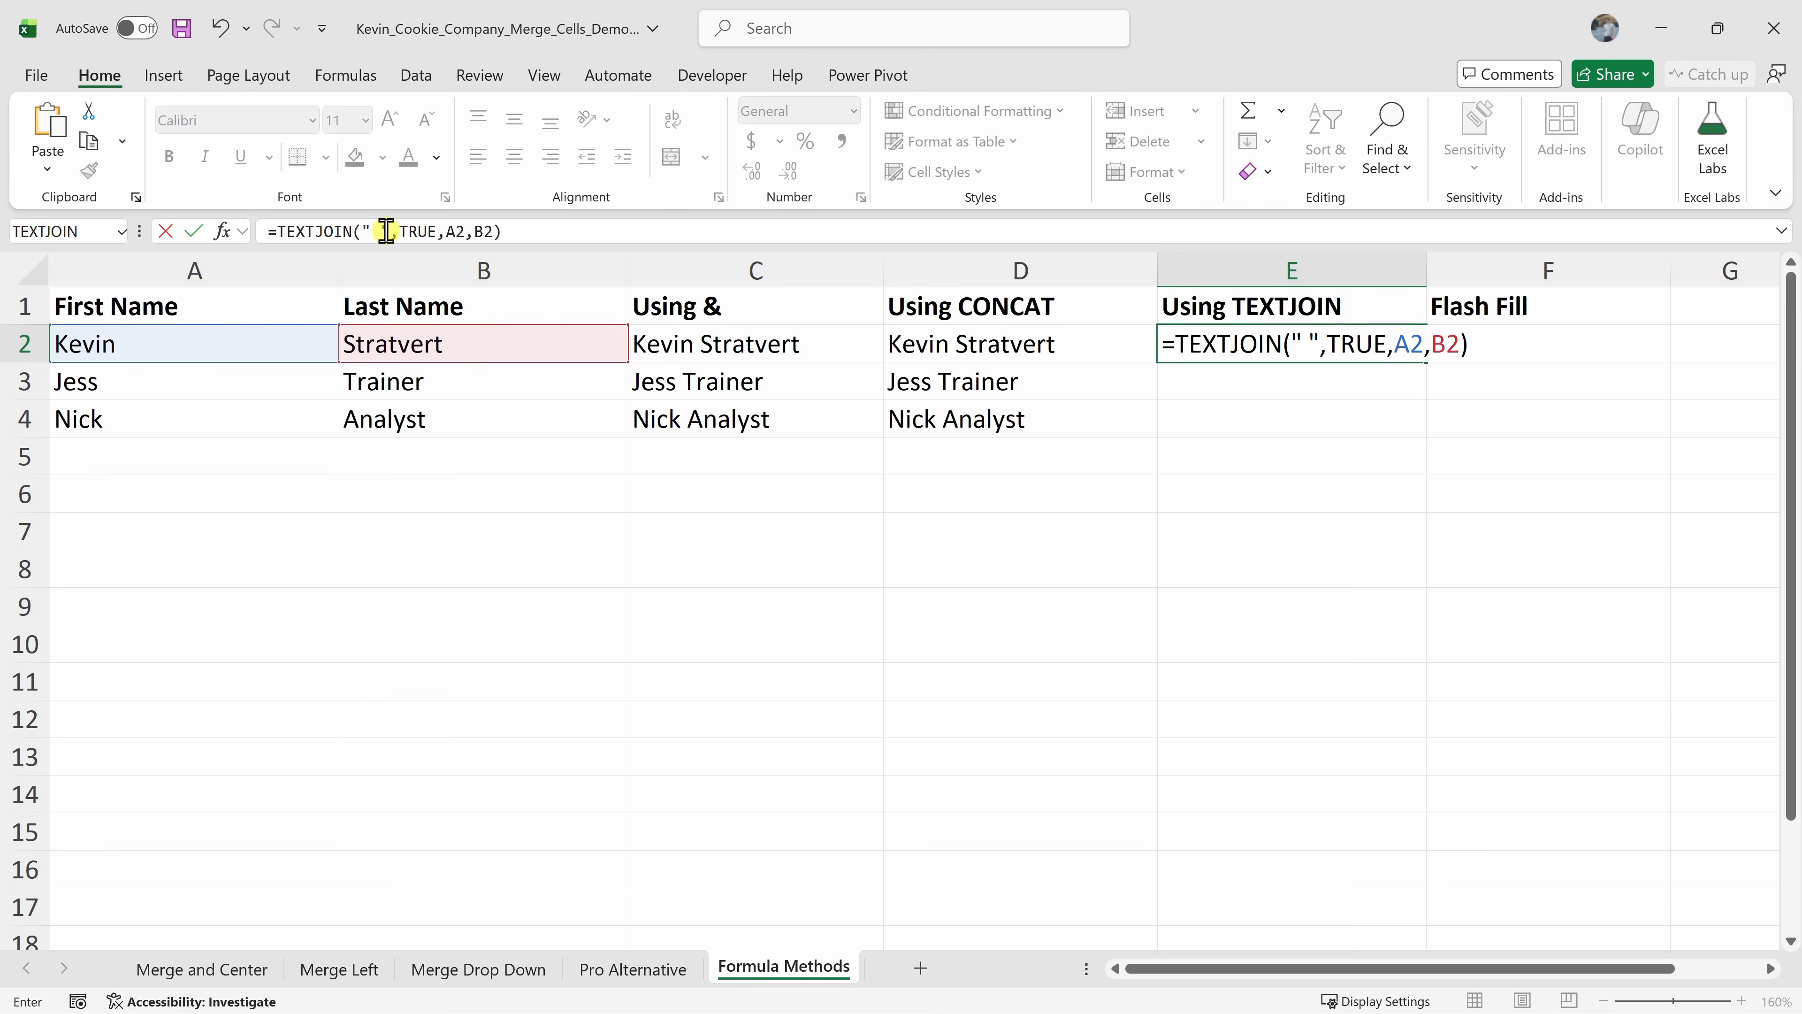
{"action": "left_click", "coordinate": [425, 235]}
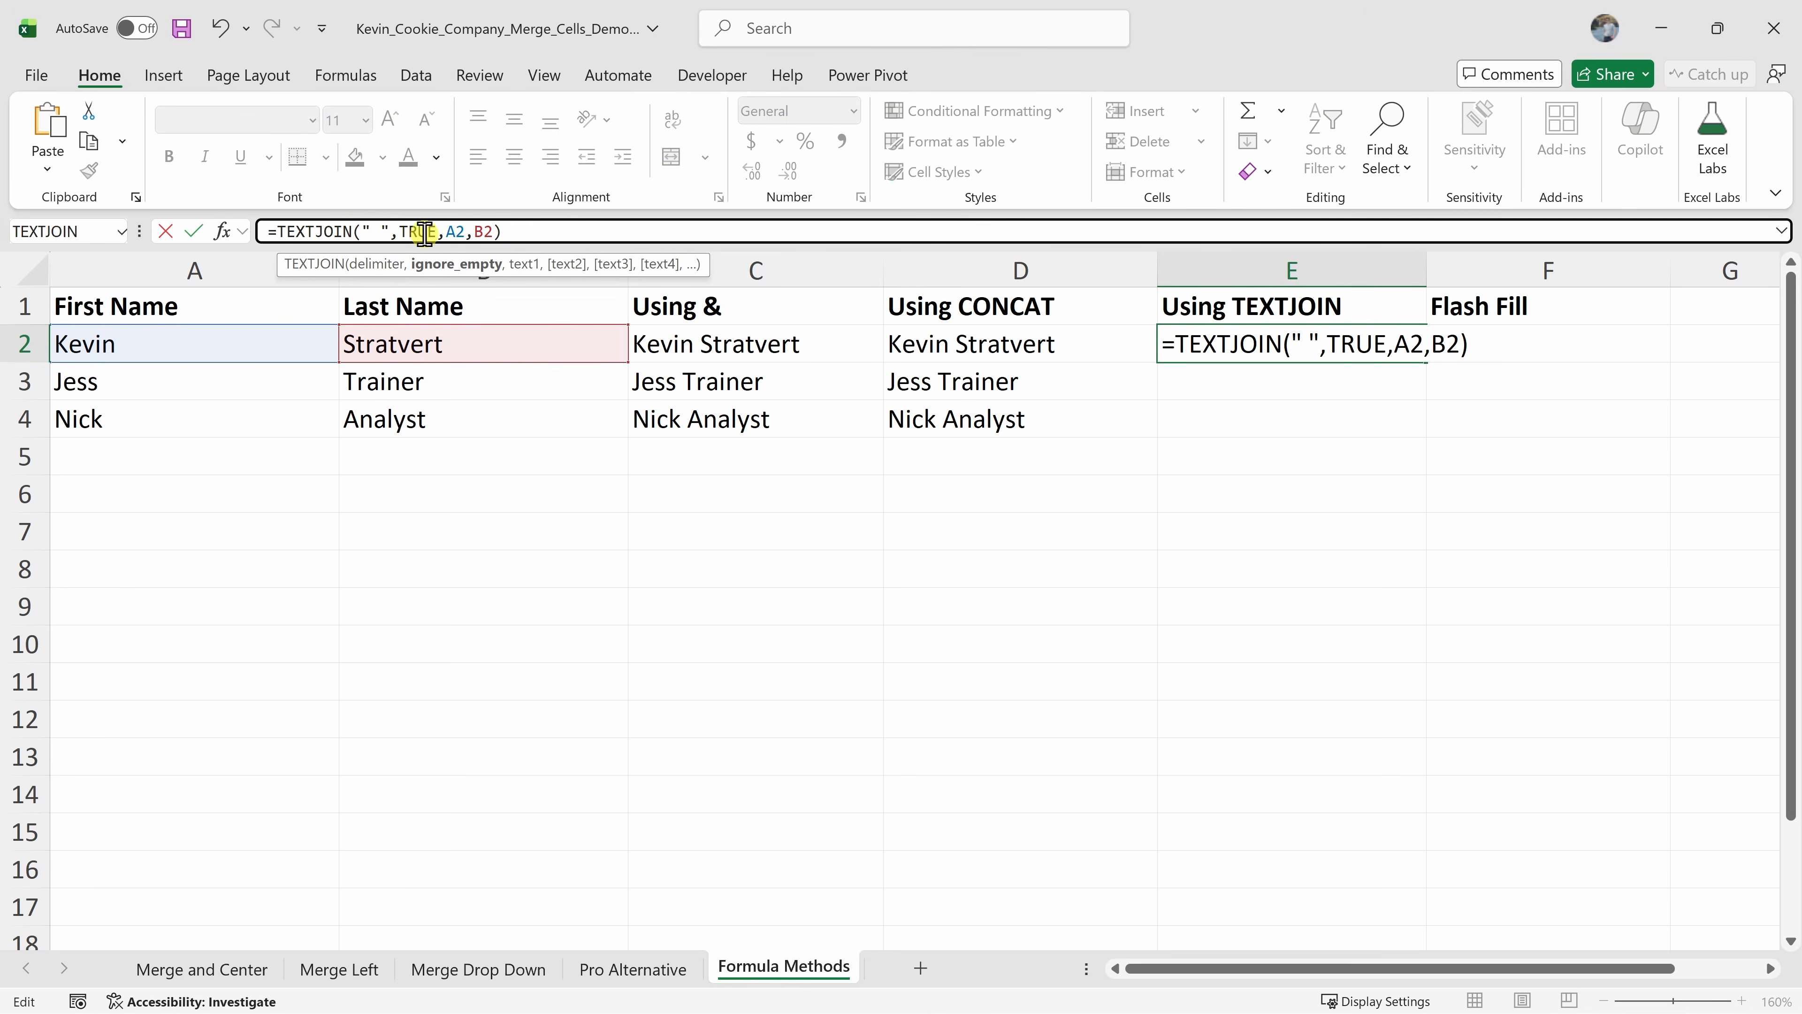
{"action": "left_click", "coordinate": [455, 231]}
{"action": "left_click", "coordinate": [486, 232]}
{"action": "left_click", "coordinate": [506, 231]}
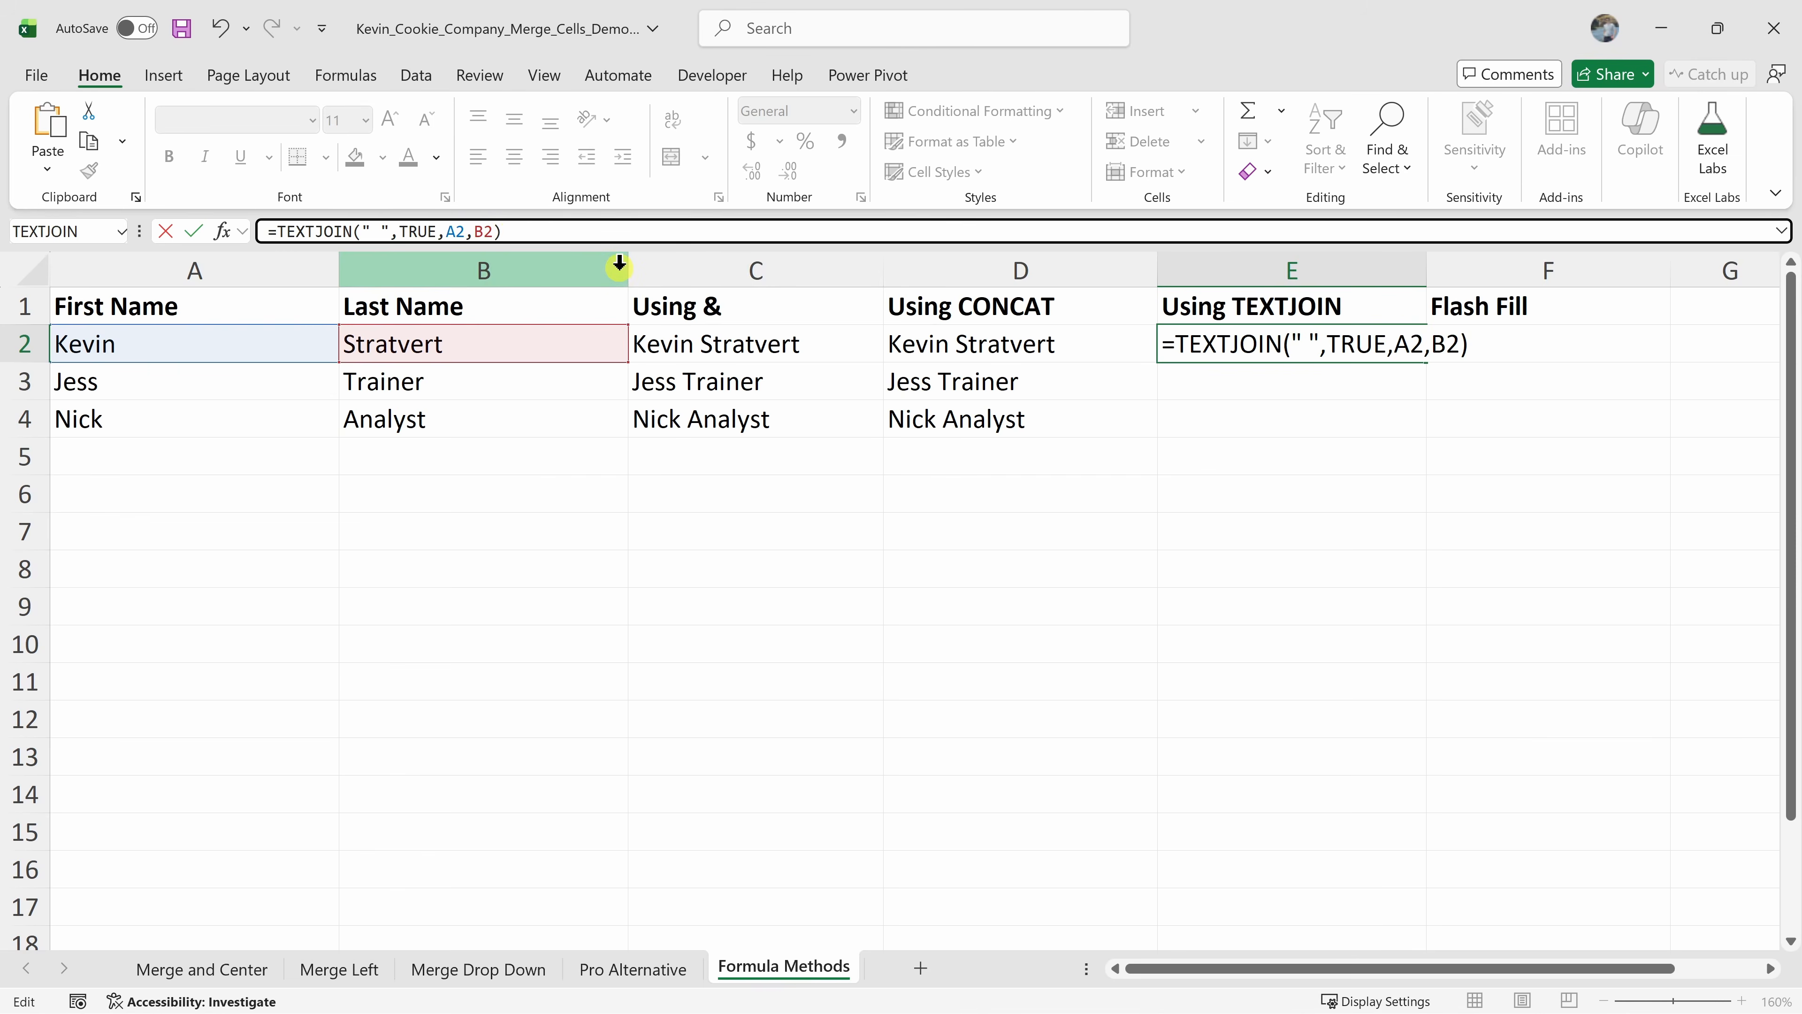
{"action": "key", "text": "Return"}
{"action": "left_click", "coordinate": [1394, 346]}
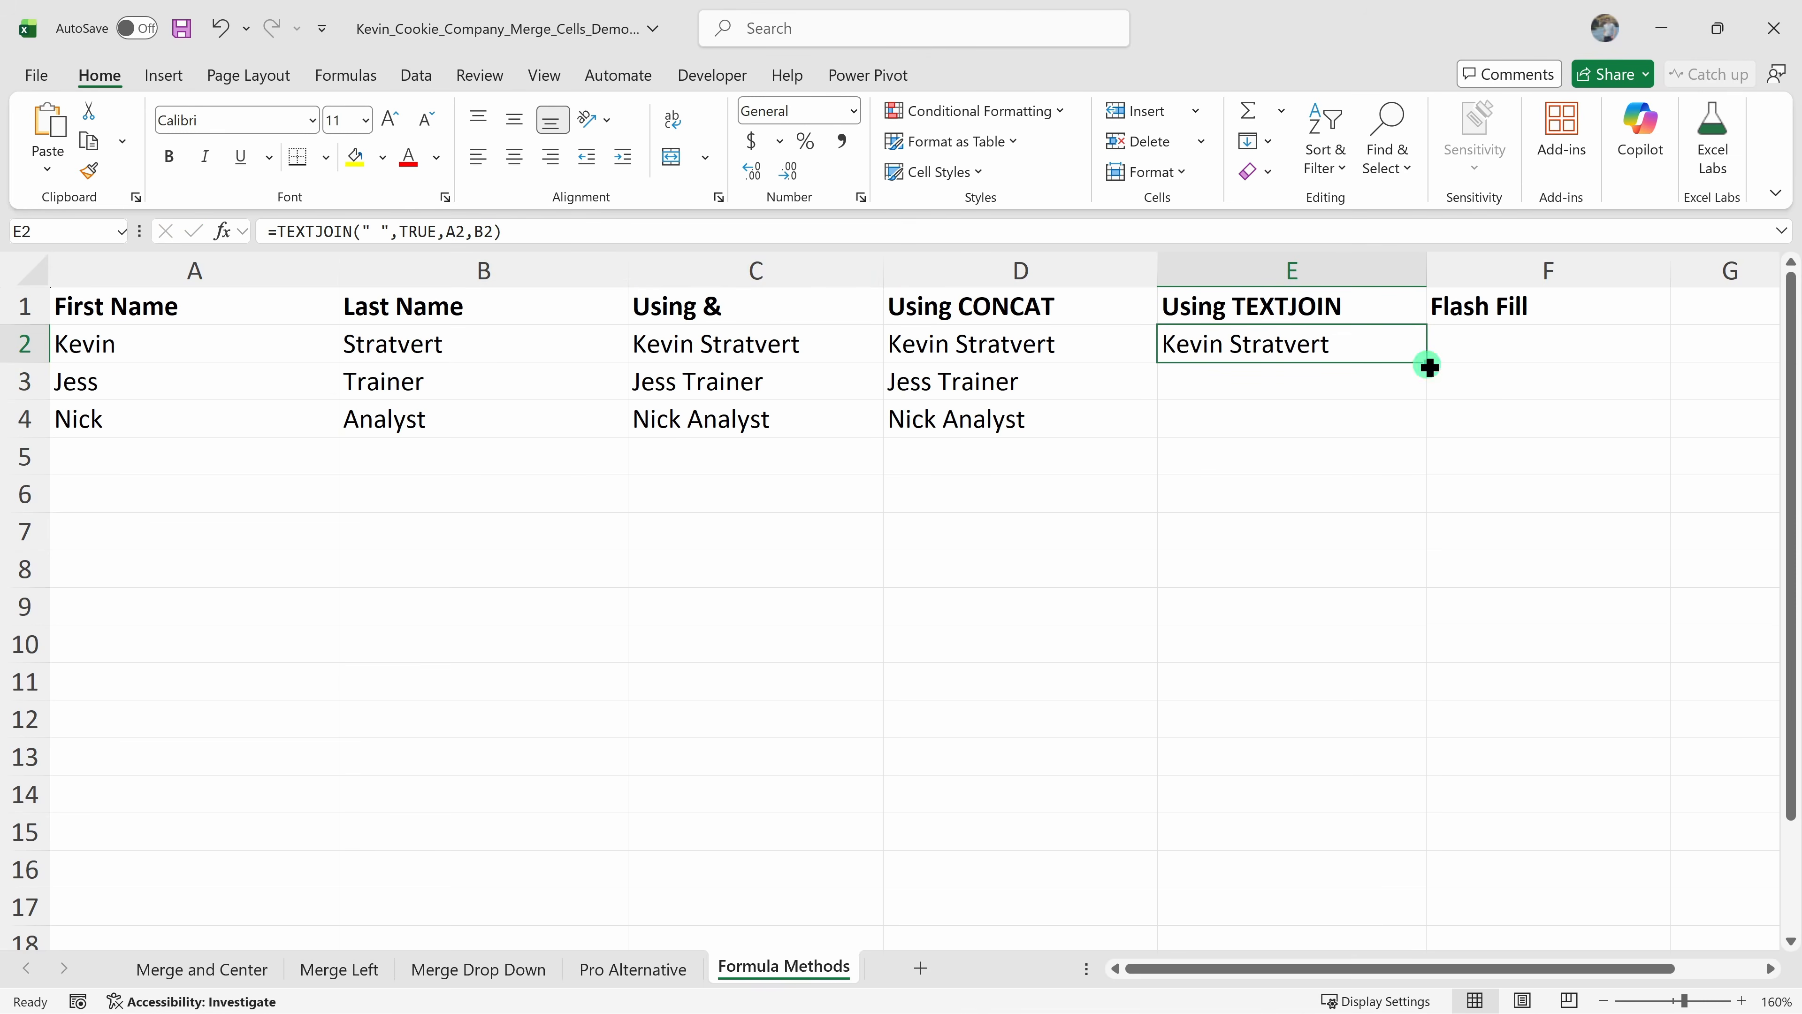
{"action": "double_click", "coordinate": [1428, 366]}
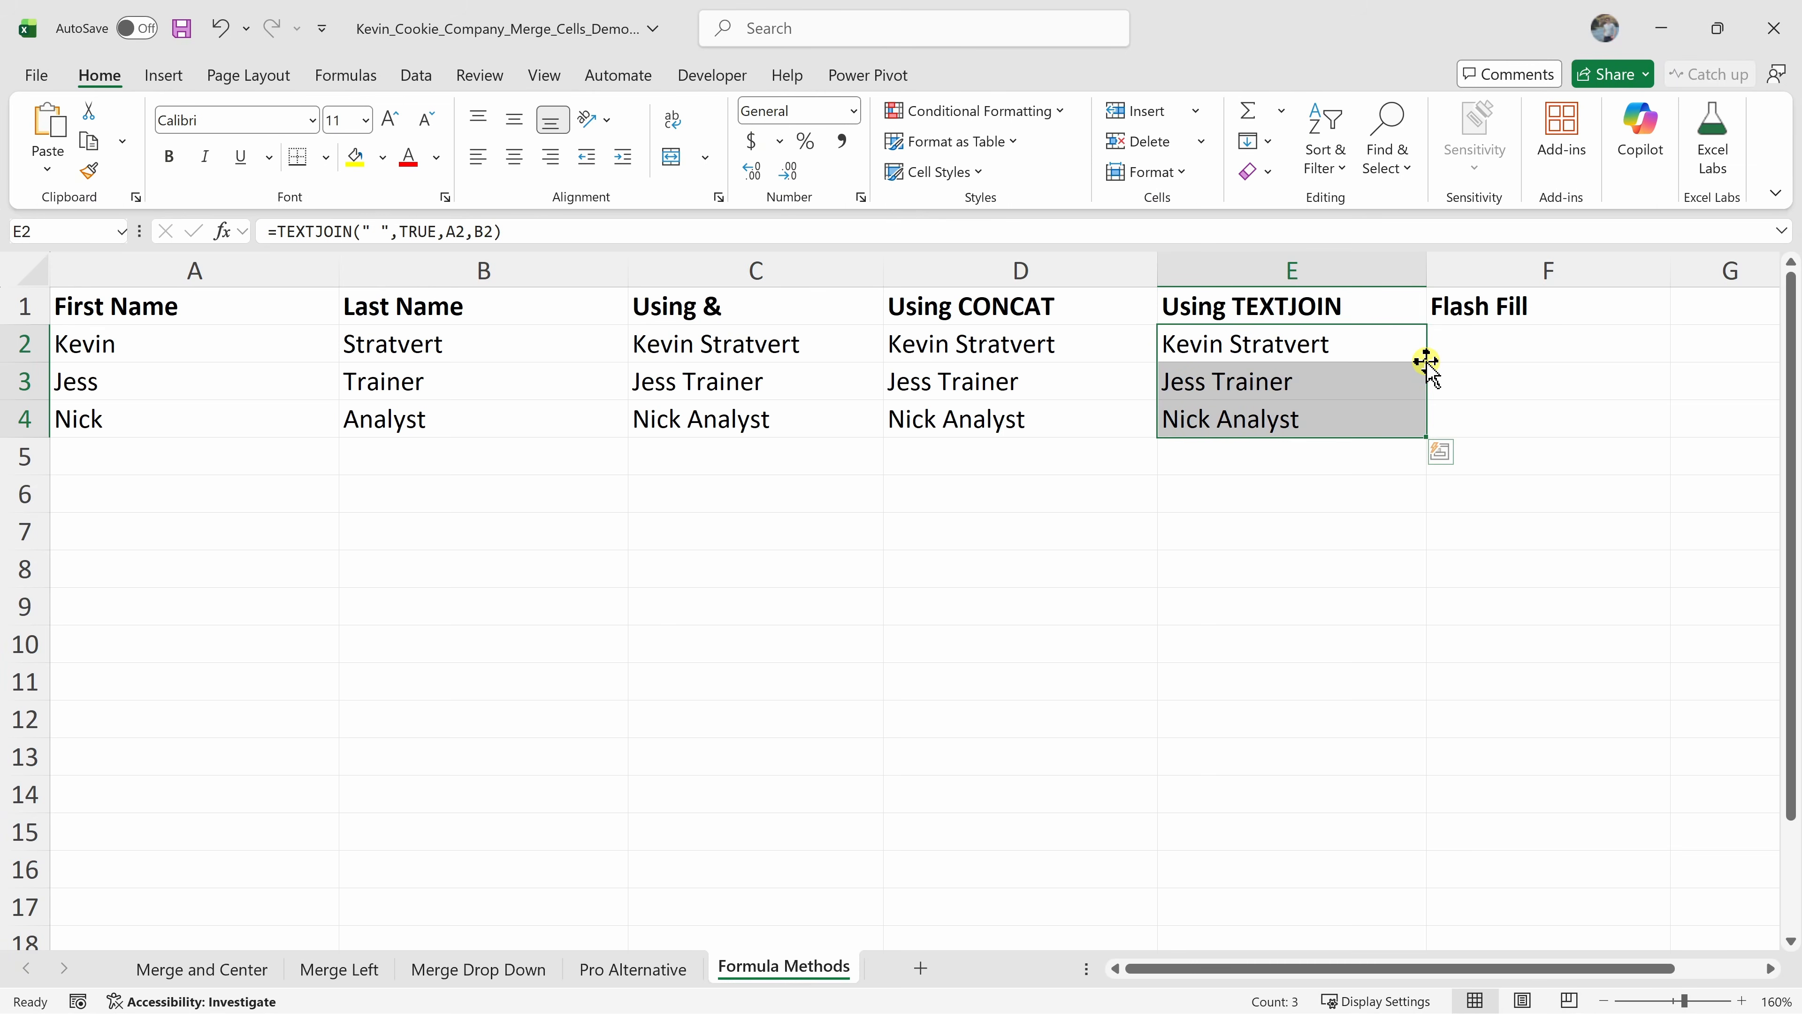
Type the first person's full name in F2 as an example and apply Flash Fill to complete the rest of the column
{"action": "left_click", "coordinate": [1519, 349]}
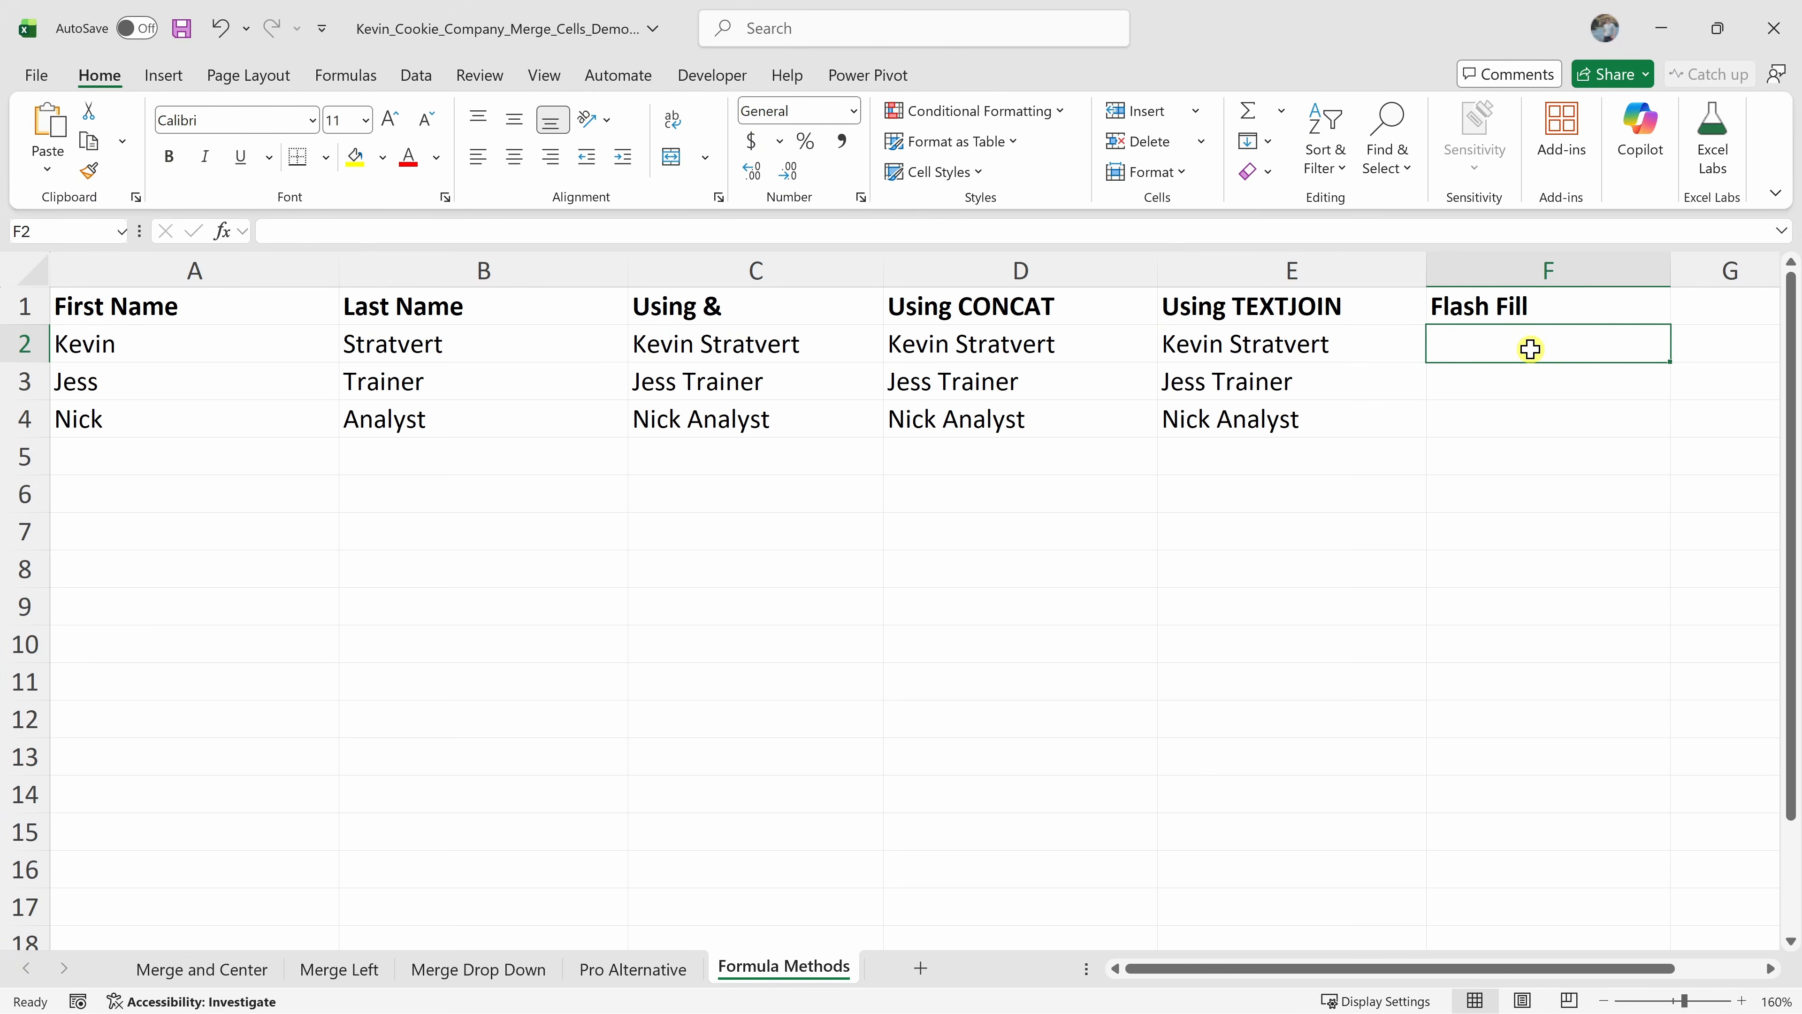
{"action": "type", "text": "Kevin Stratvert"}
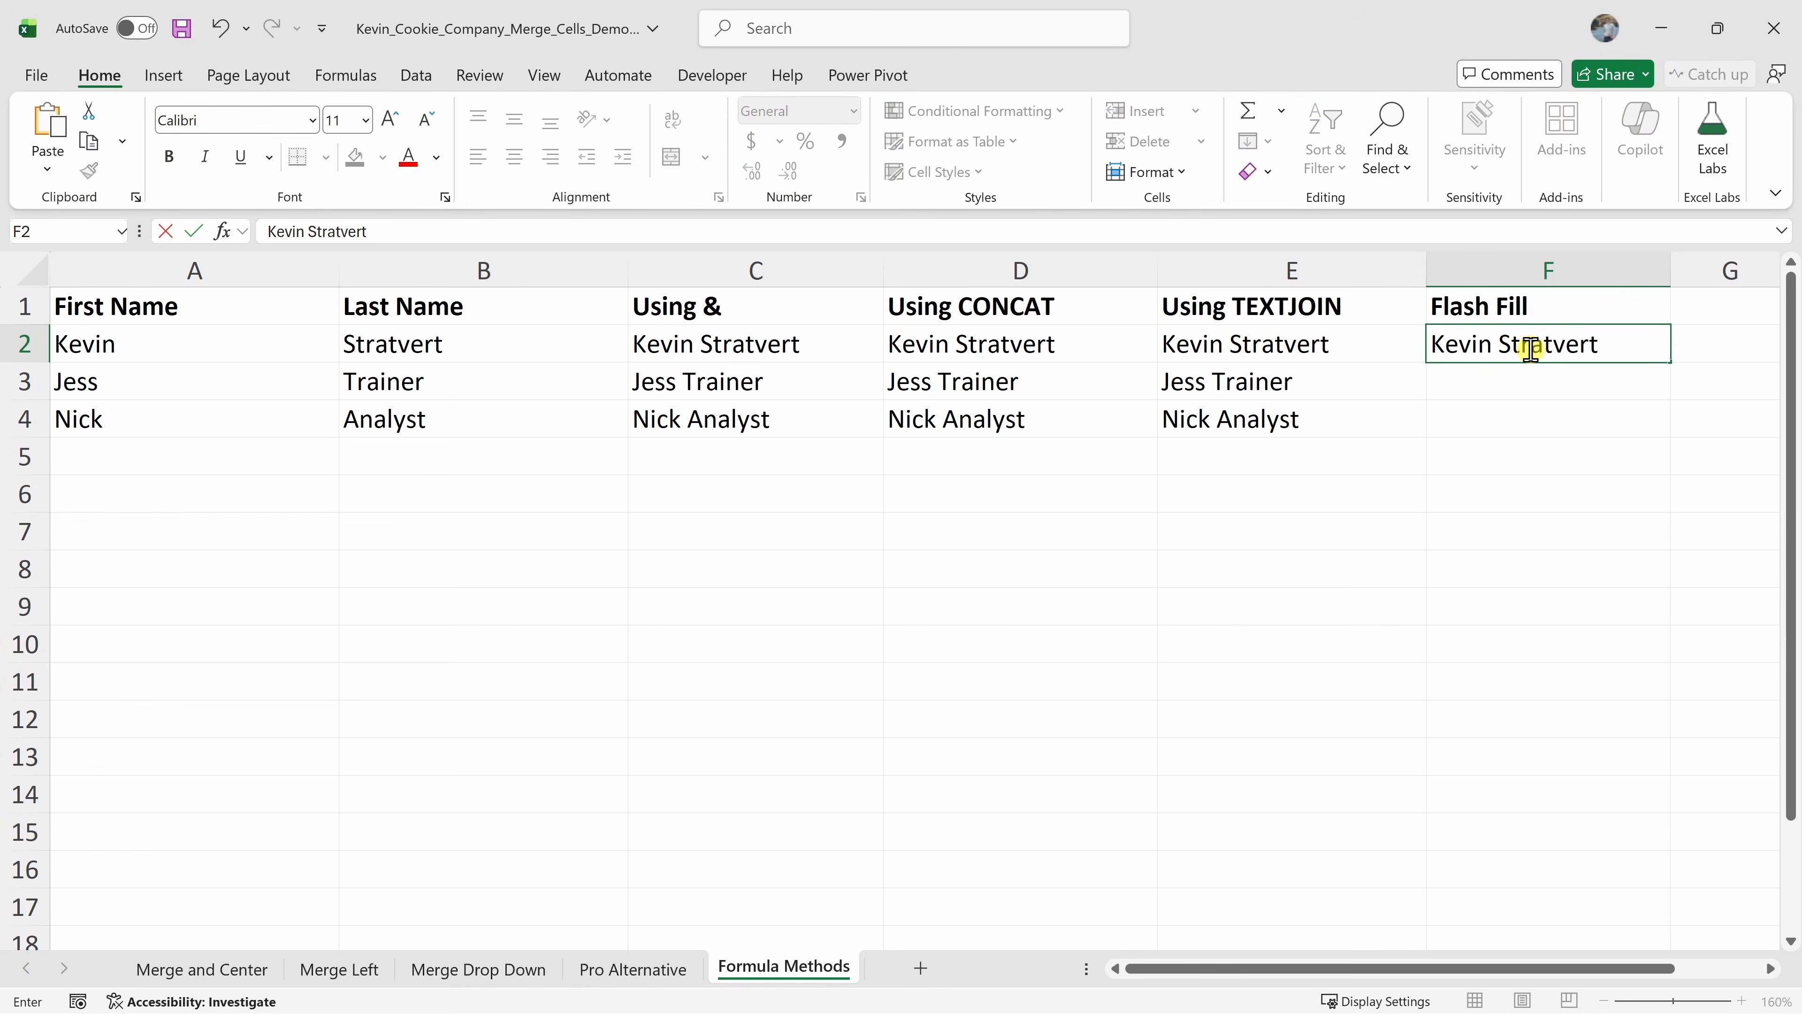
{"action": "key", "text": "Return"}
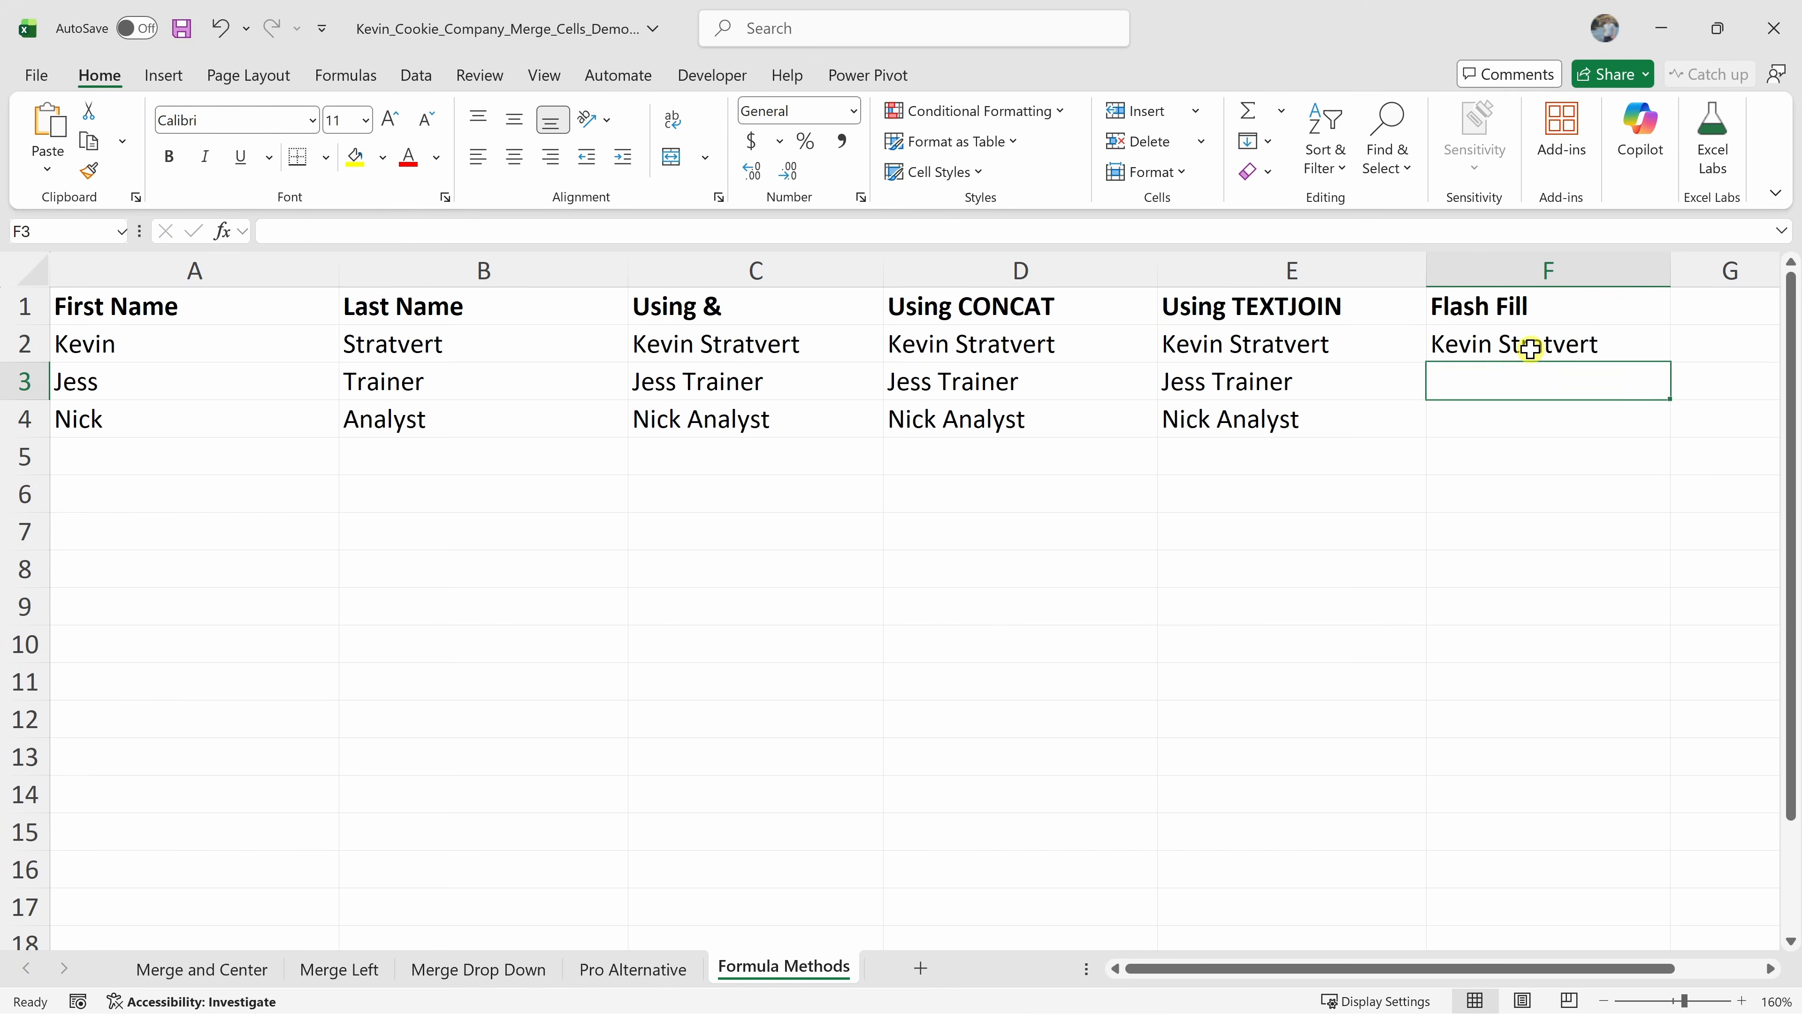
{"action": "left_click", "coordinate": [1544, 349]}
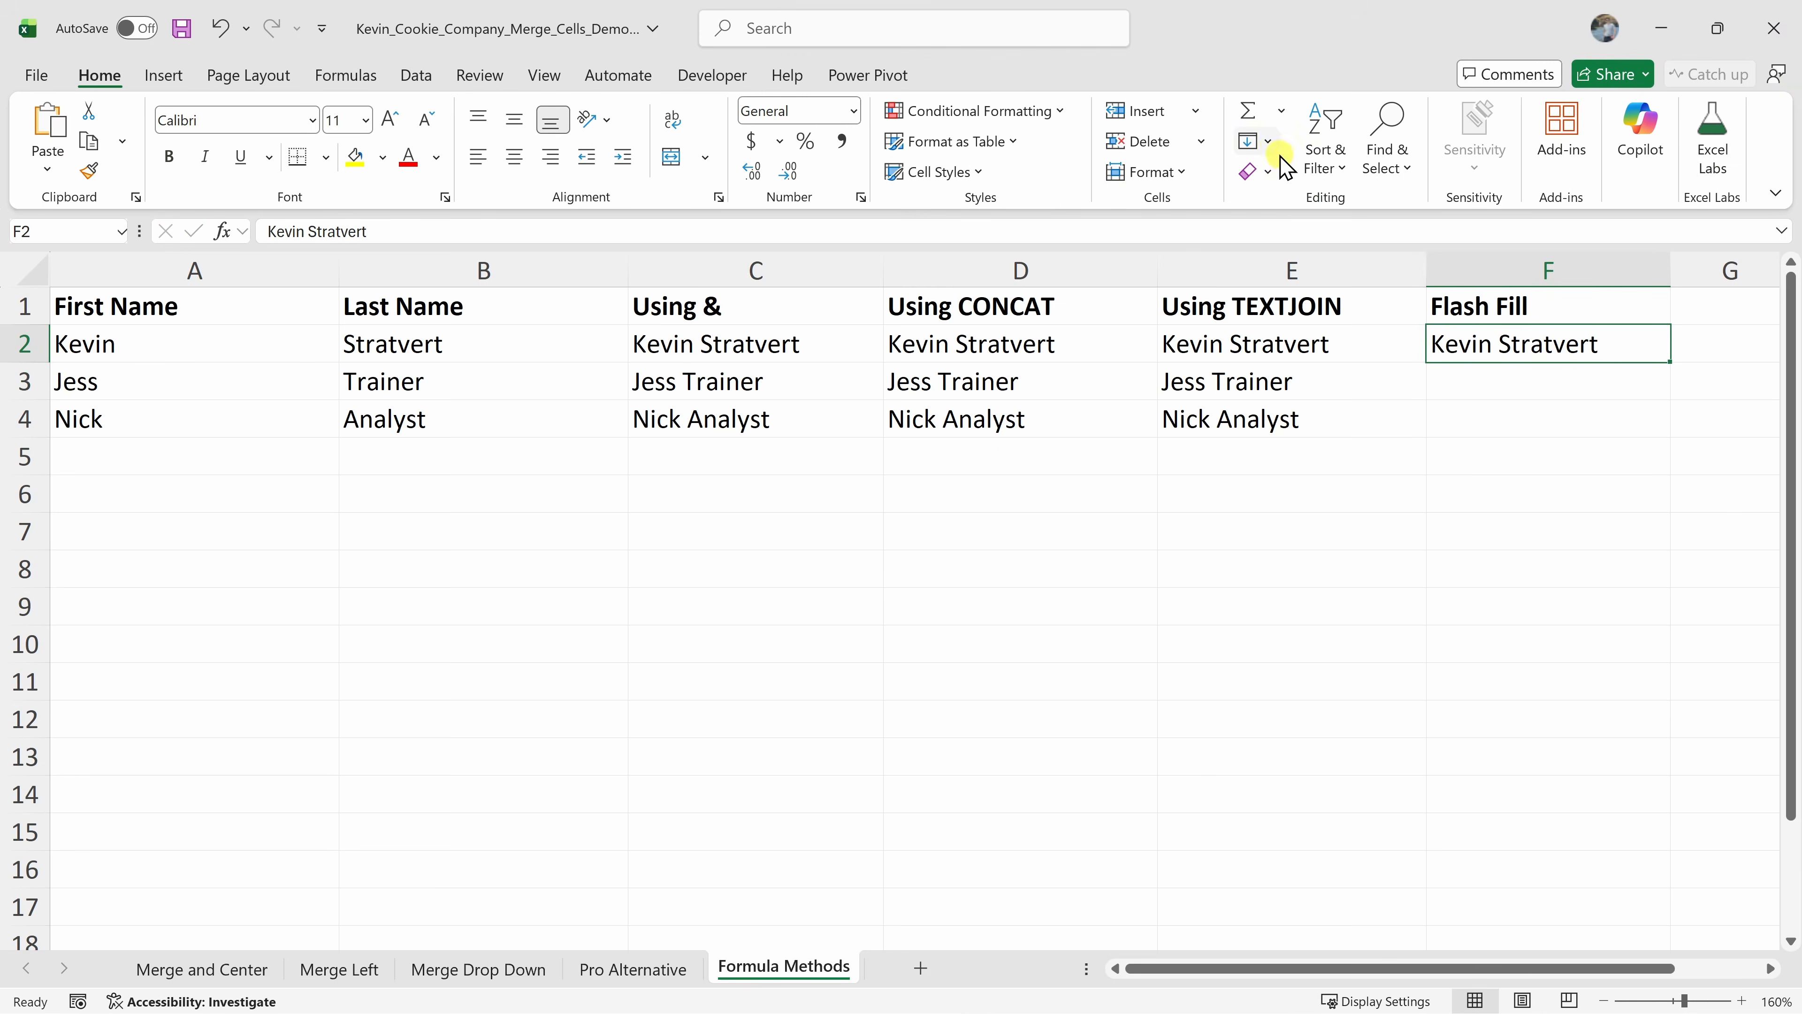
{"action": "left_click", "coordinate": [1259, 142]}
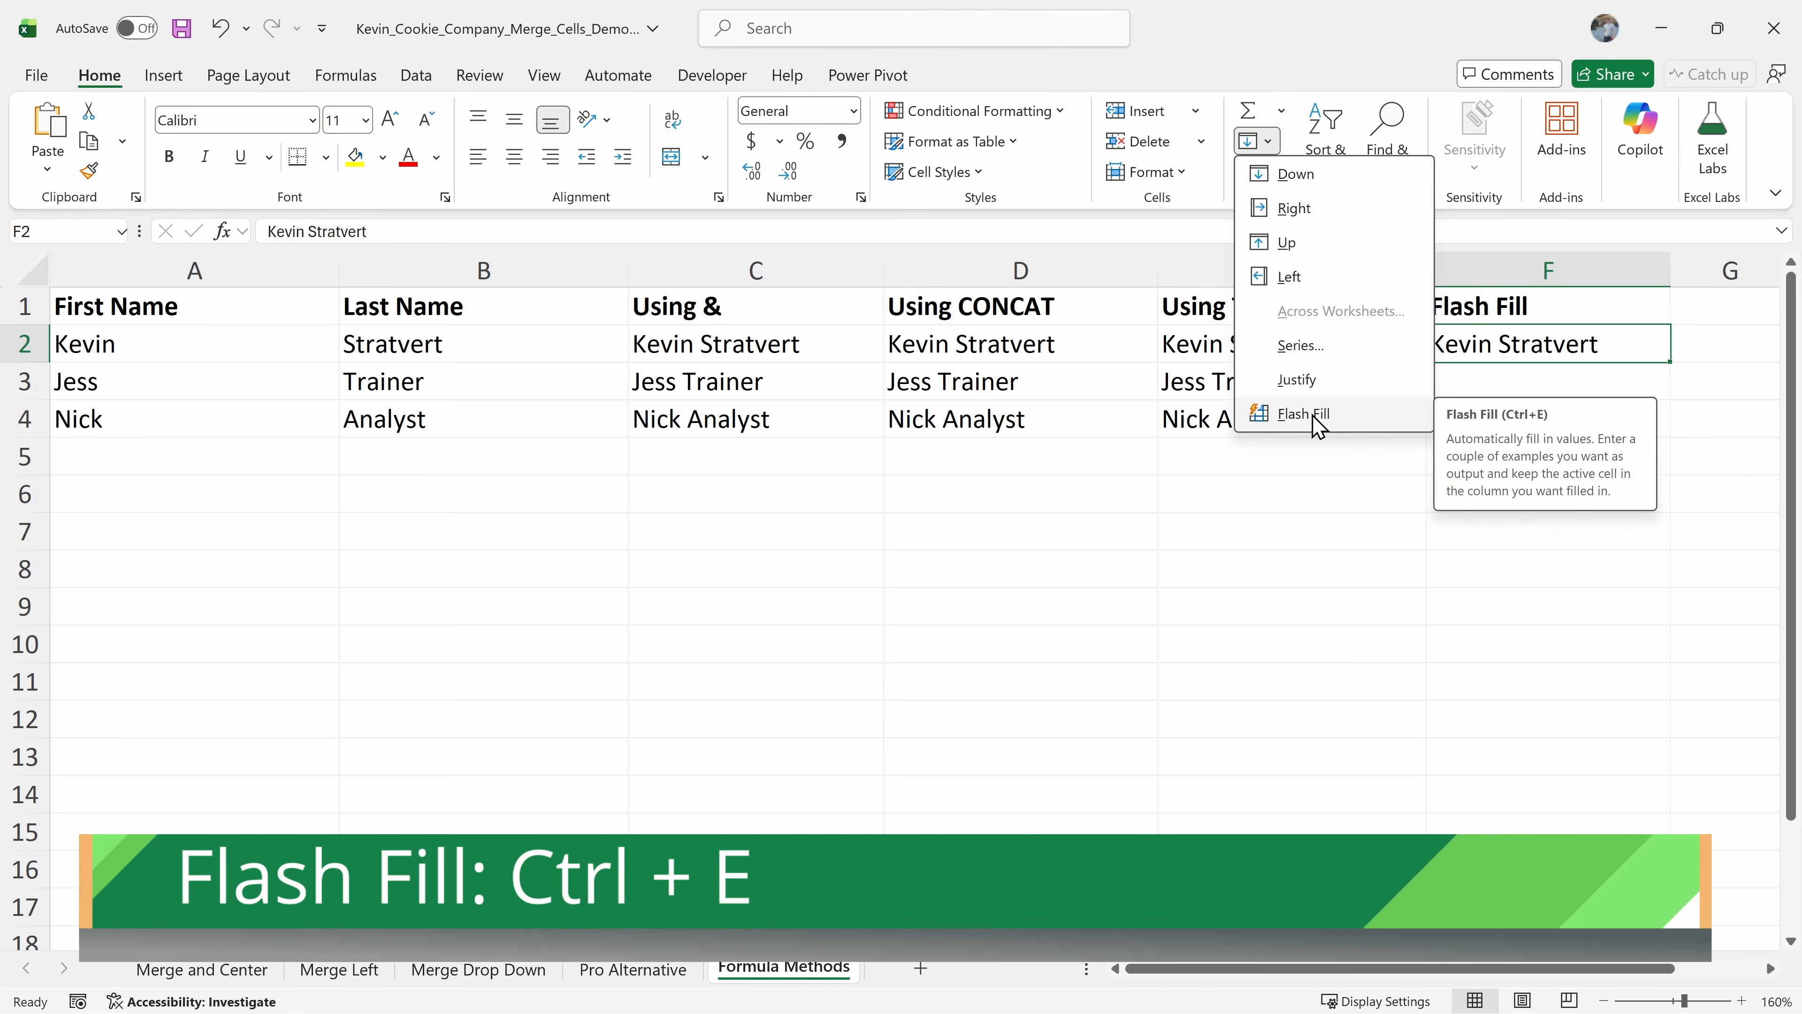
{"action": "left_click", "coordinate": [1517, 342]}
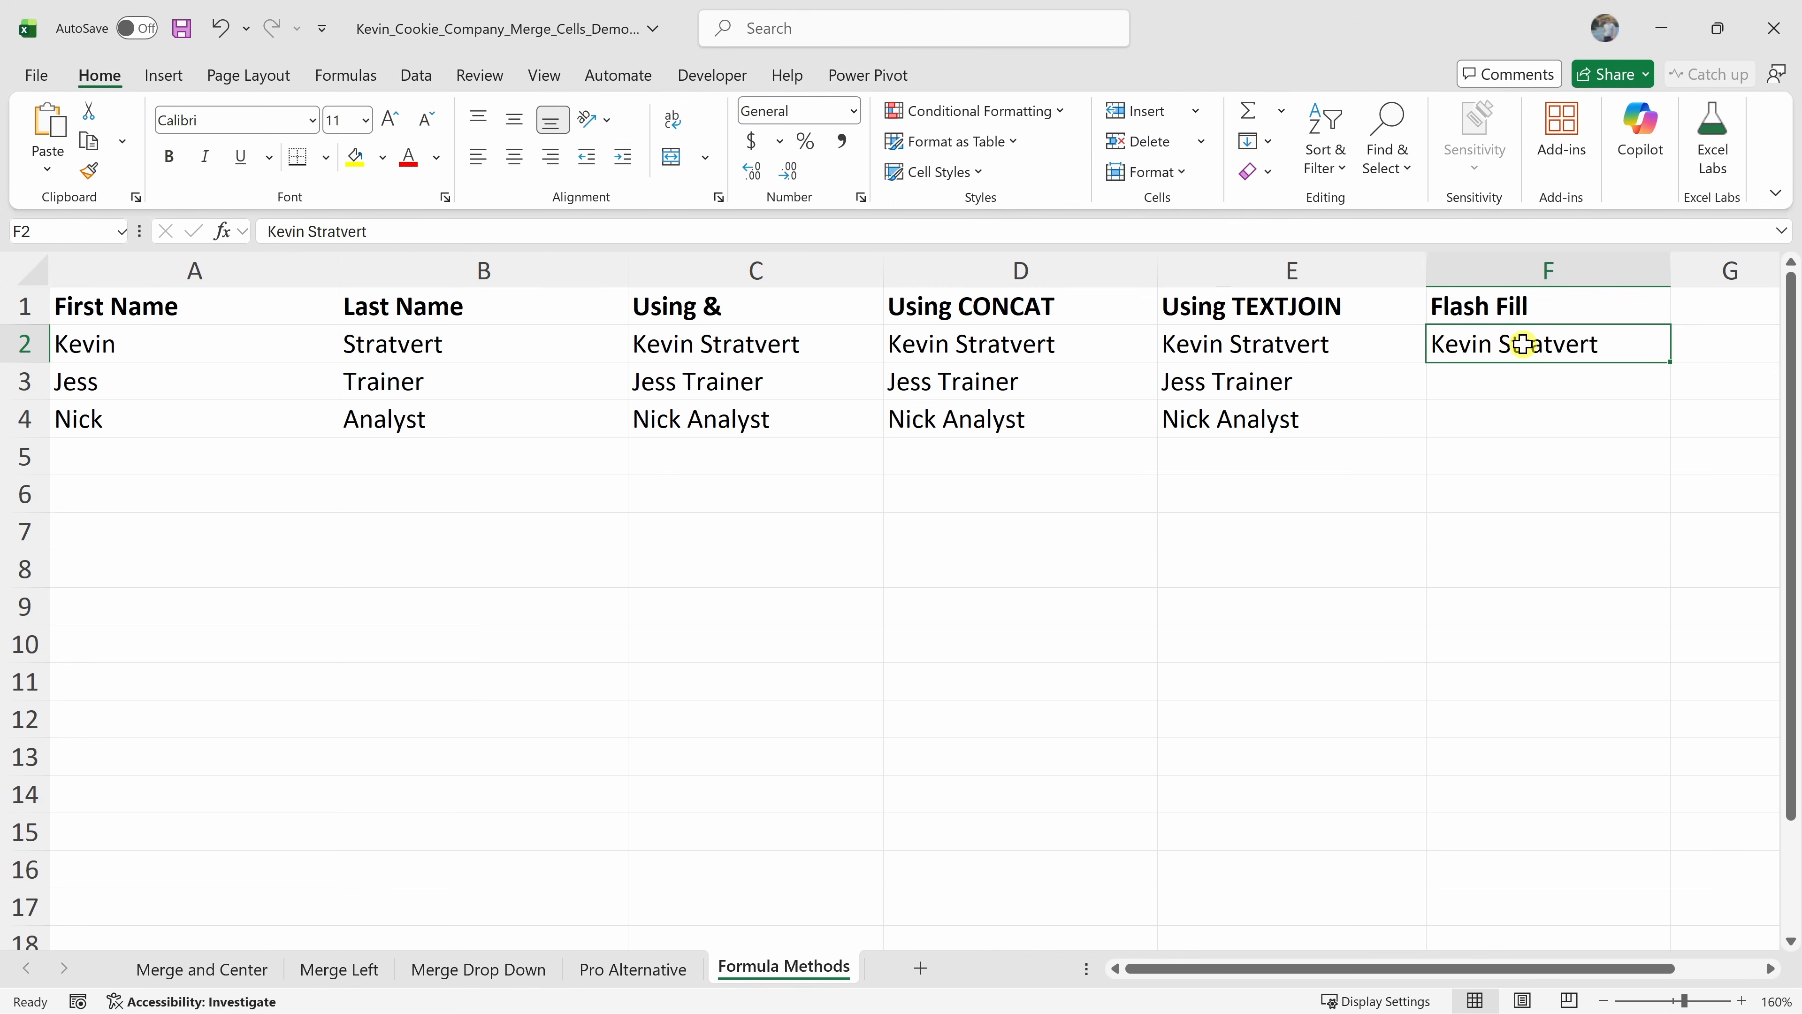
{"action": "key", "text": "ctrl+e"}
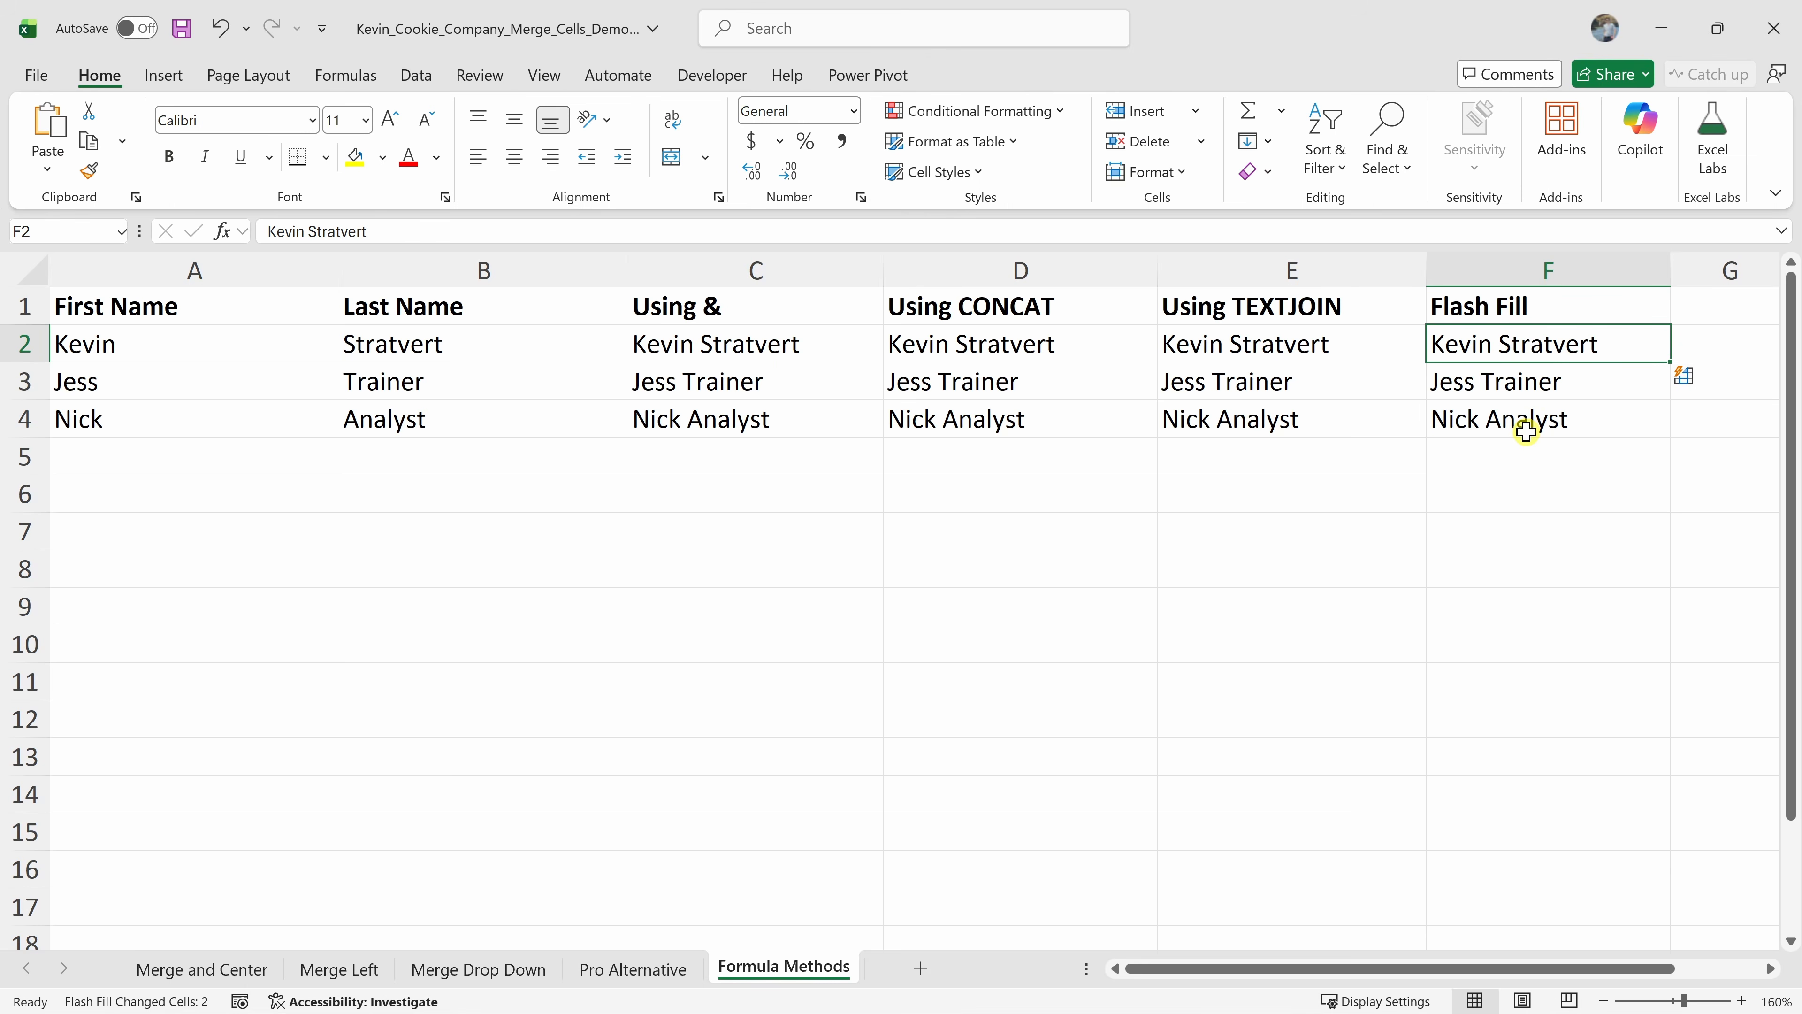
Delete the last name in B3 and compare how the formula columns and the Flash Fill column respond in row 3
{"action": "left_click", "coordinate": [1549, 391]}
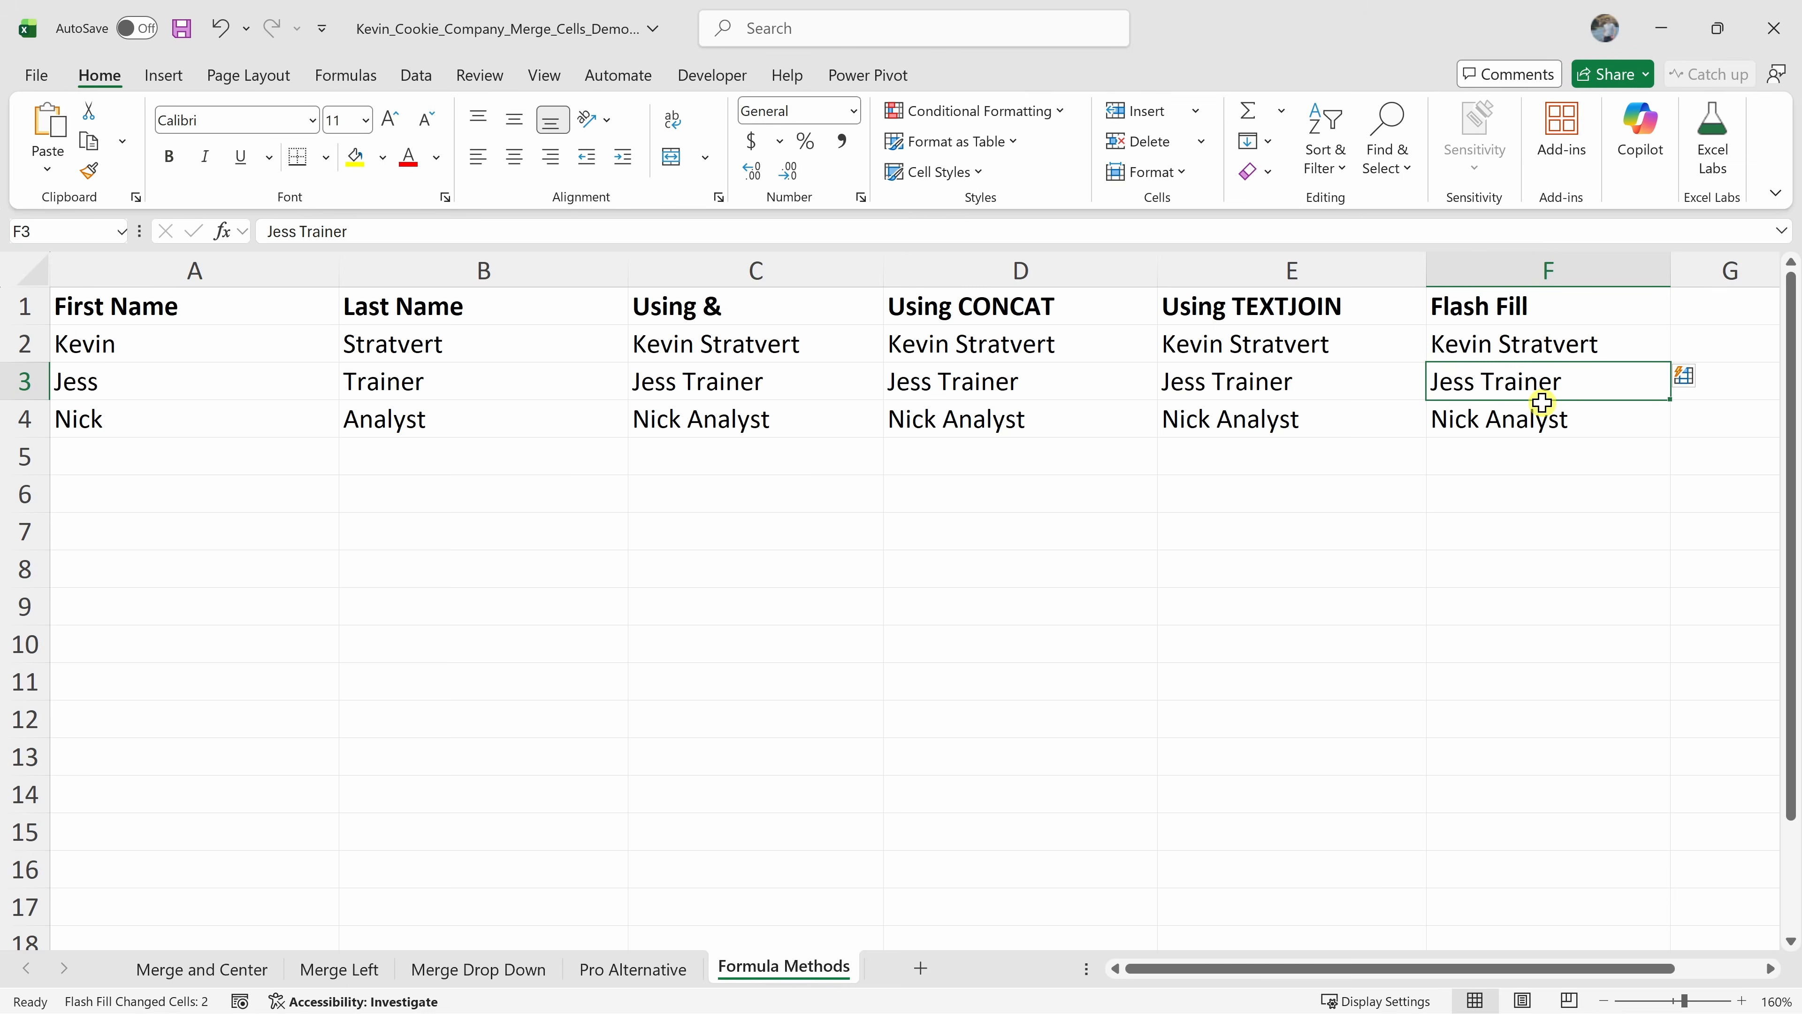
{"action": "left_click", "coordinate": [437, 387]}
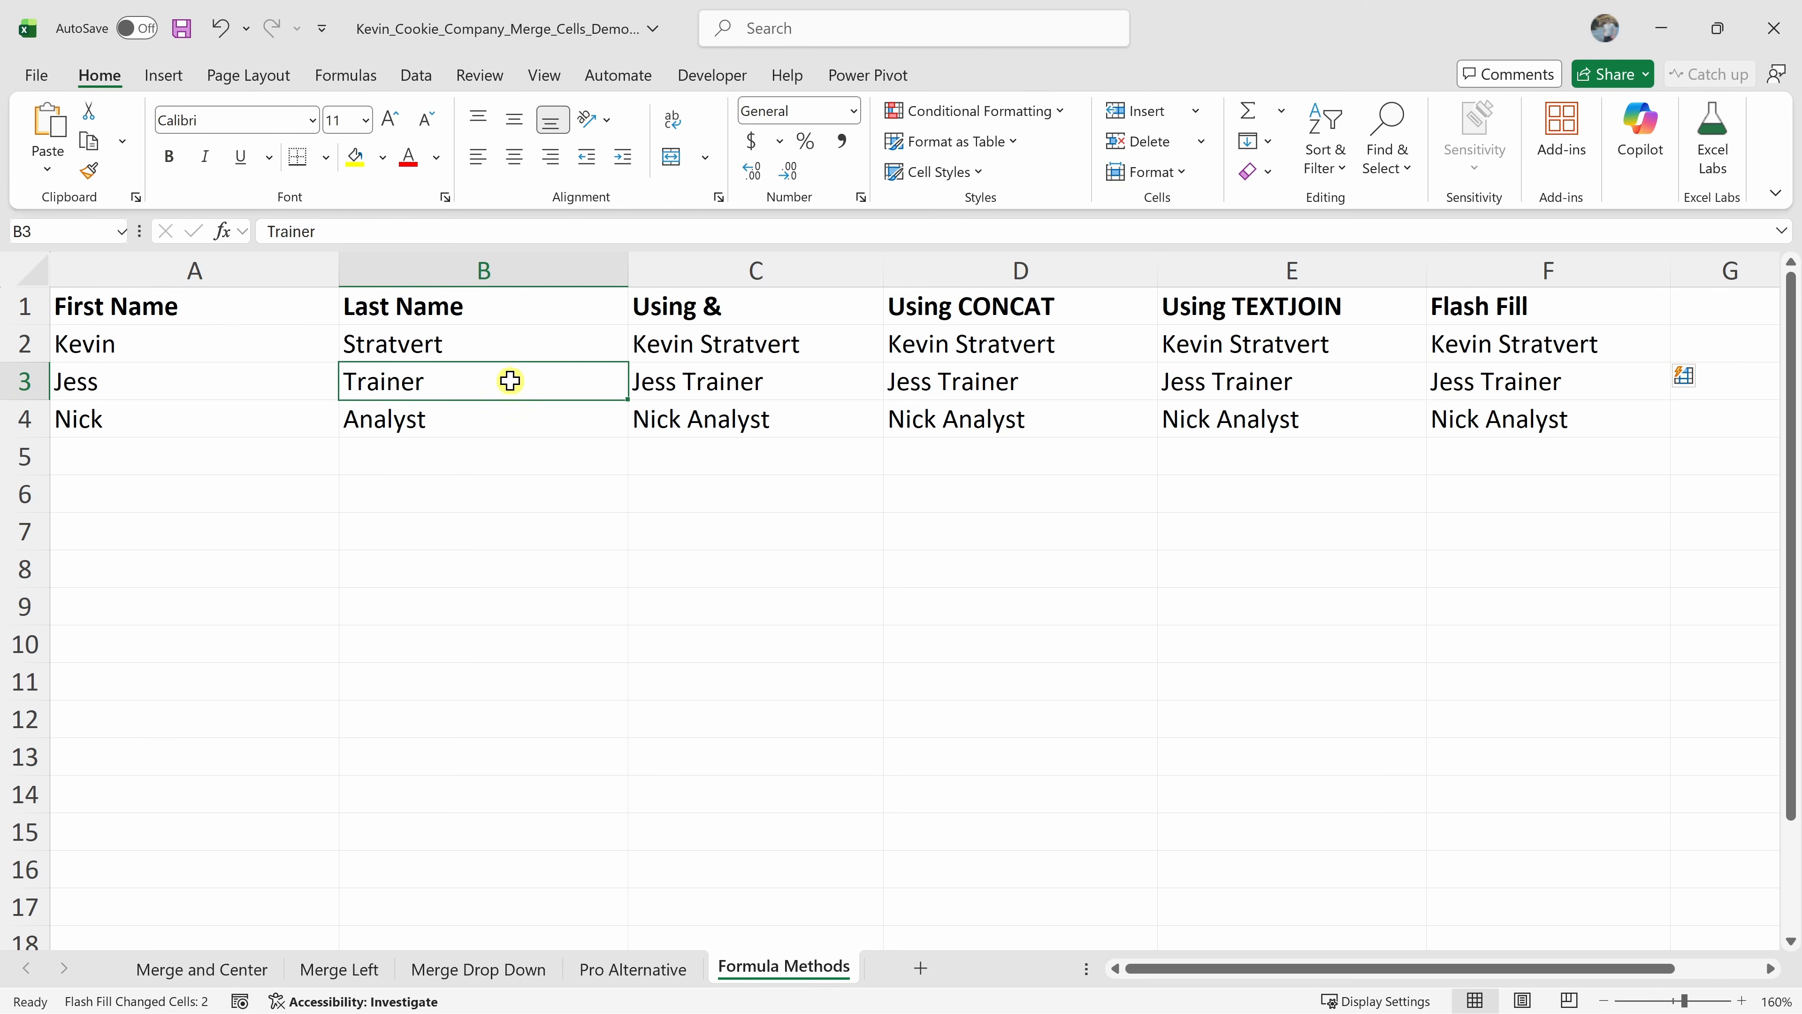
{"action": "key", "text": "Delete"}
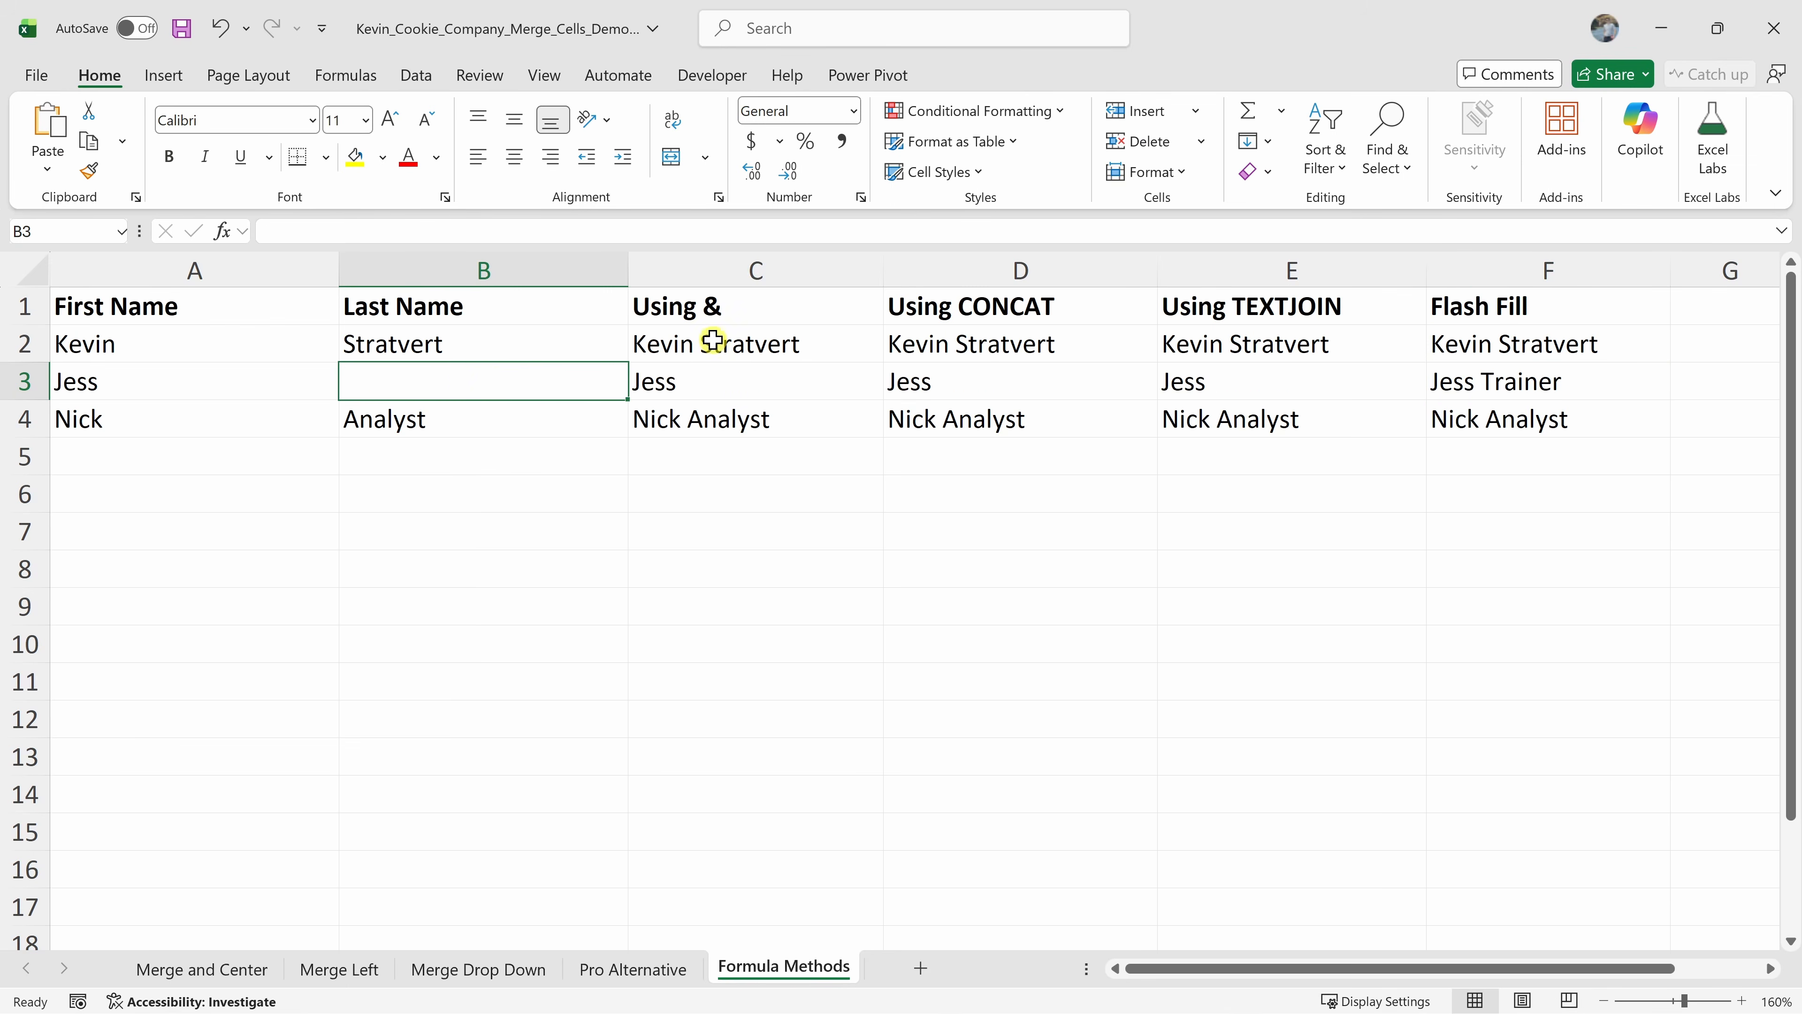
{"action": "left_click_drag", "start_coordinate": [692, 381], "coordinate": [1187, 383]}
{"action": "left_click", "coordinate": [1271, 383]}
{"action": "left_click", "coordinate": [1636, 385]}
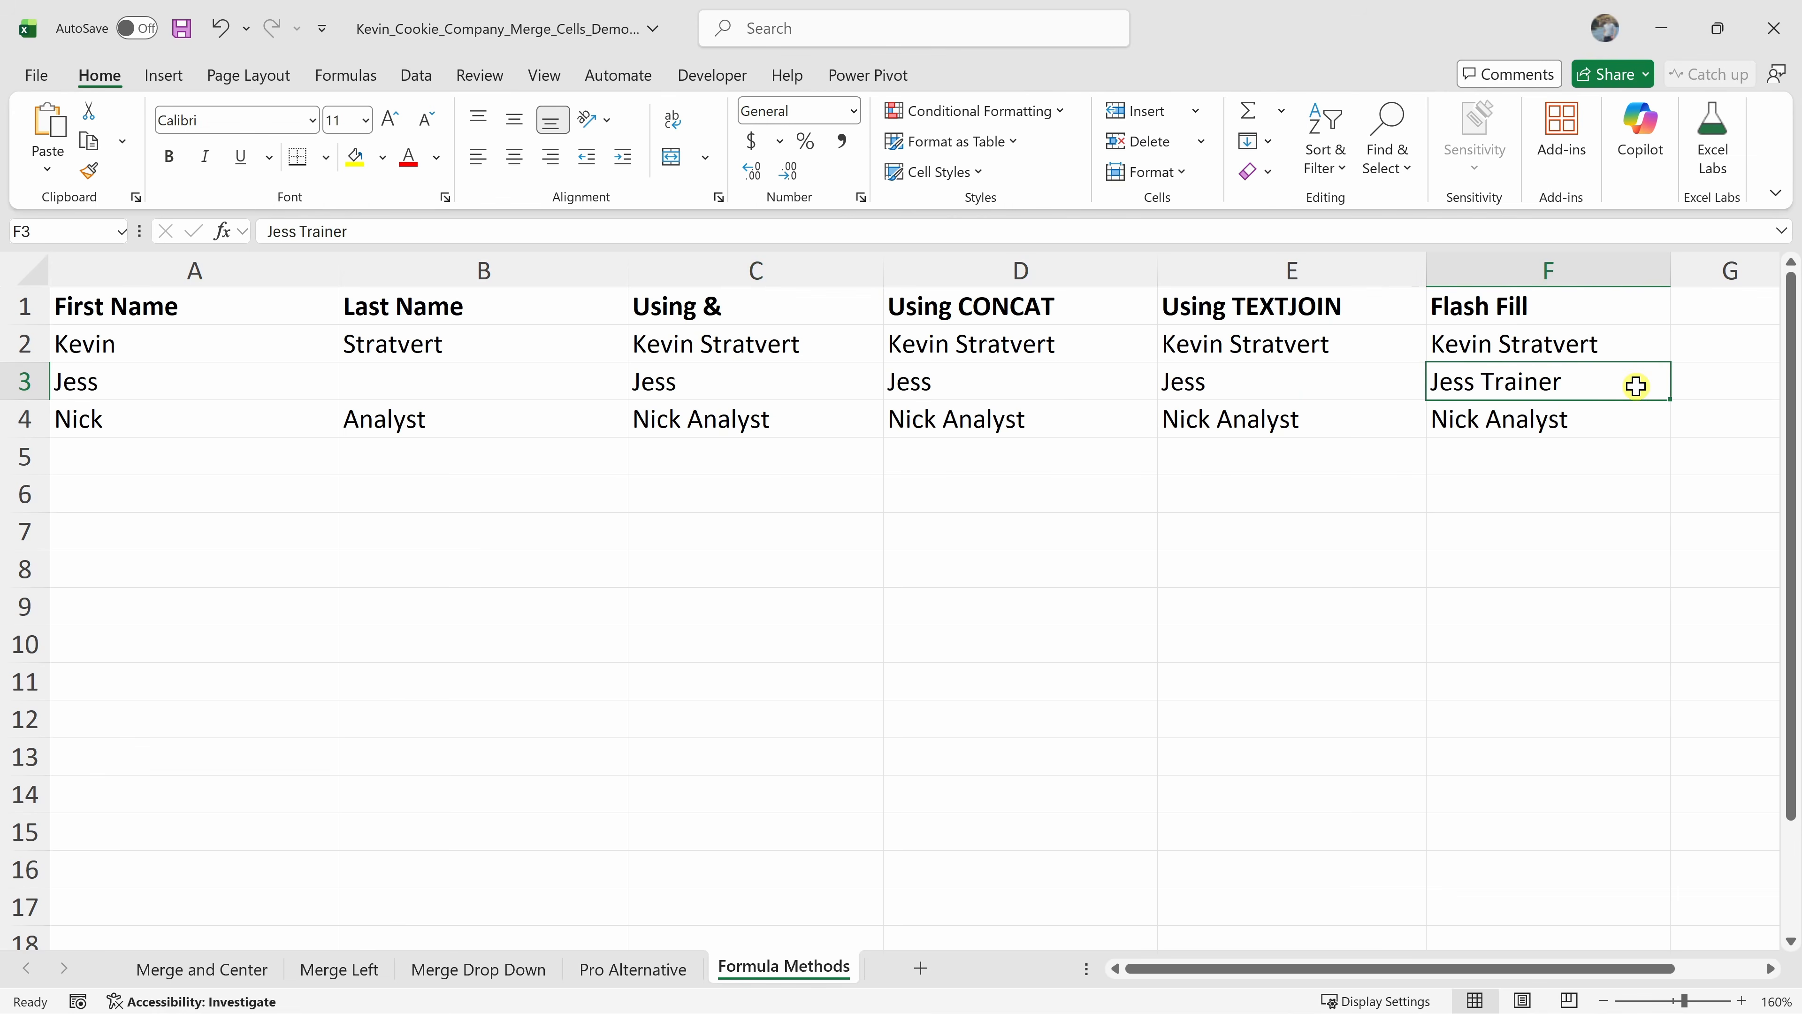